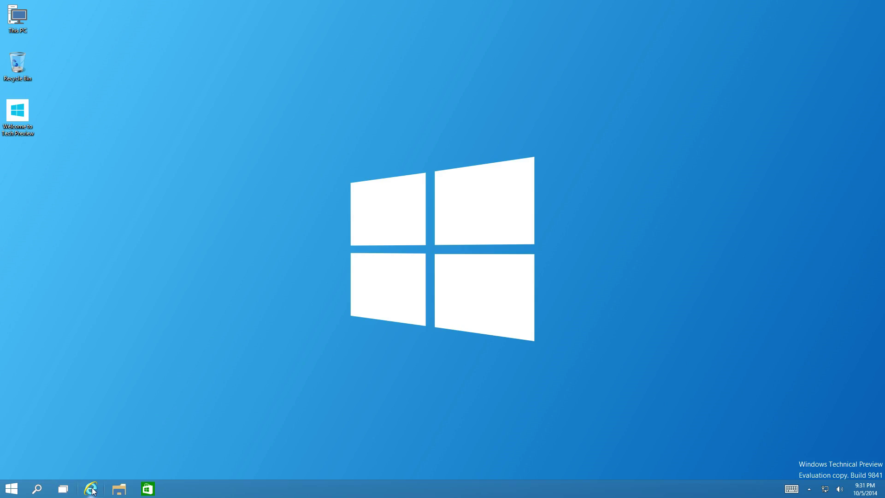
# Open the Start menu, look through the All Apps list, and close the menu
pyautogui.click(14, 492)
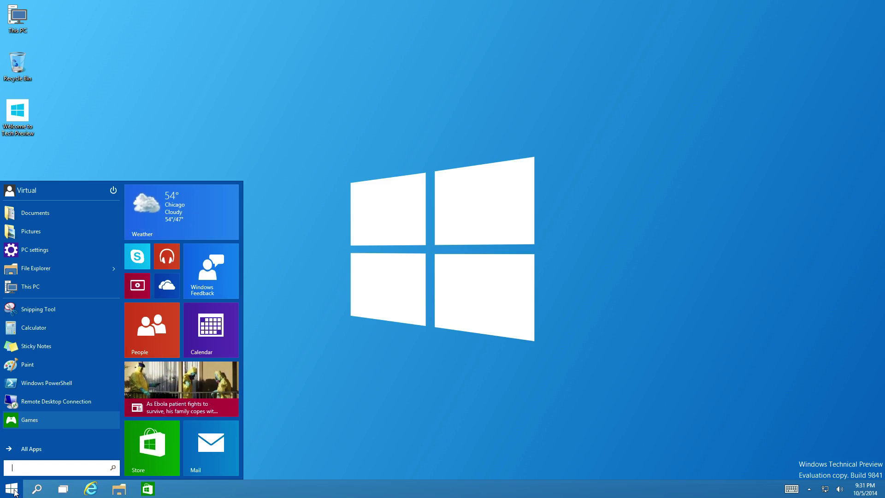
pyautogui.click(59, 456)
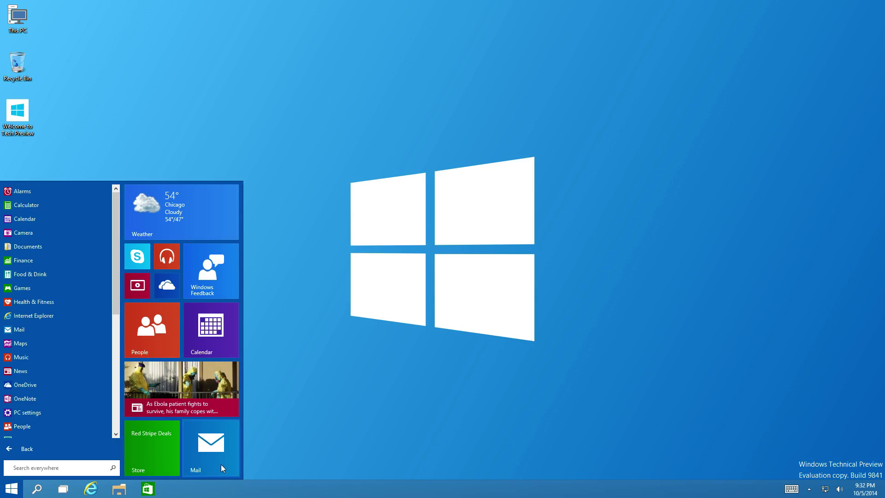
pyautogui.click(393, 202)
# Turn off the option to use the Start menu instead of the Start screen, signing out and back in to apply it
pyautogui.rightClick(318, 486)
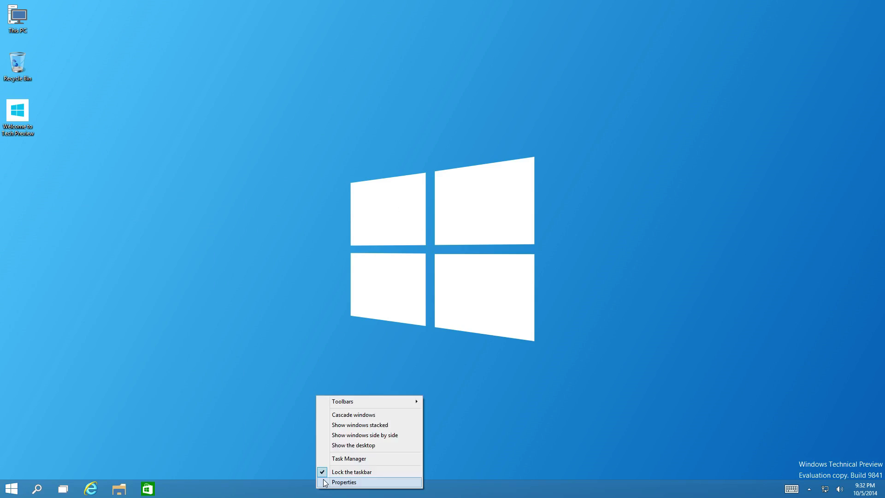
pyautogui.click(325, 482)
pyautogui.click(70, 260)
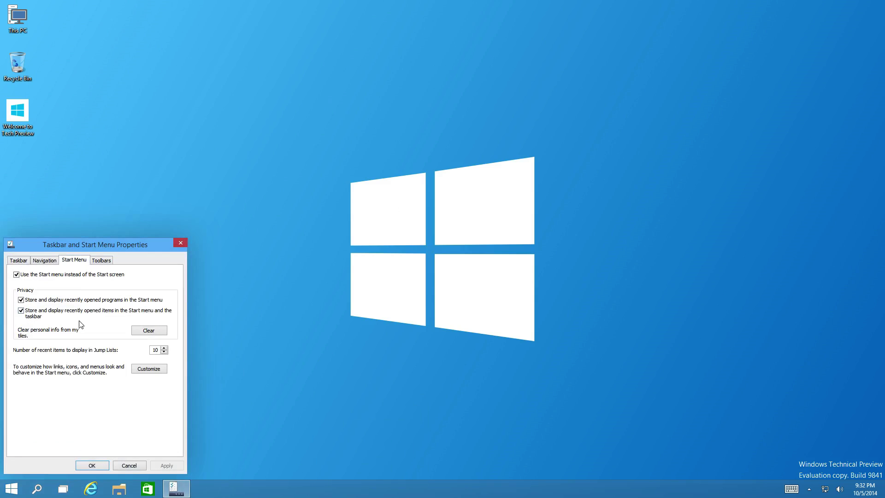
pyautogui.click(59, 275)
pyautogui.click(91, 466)
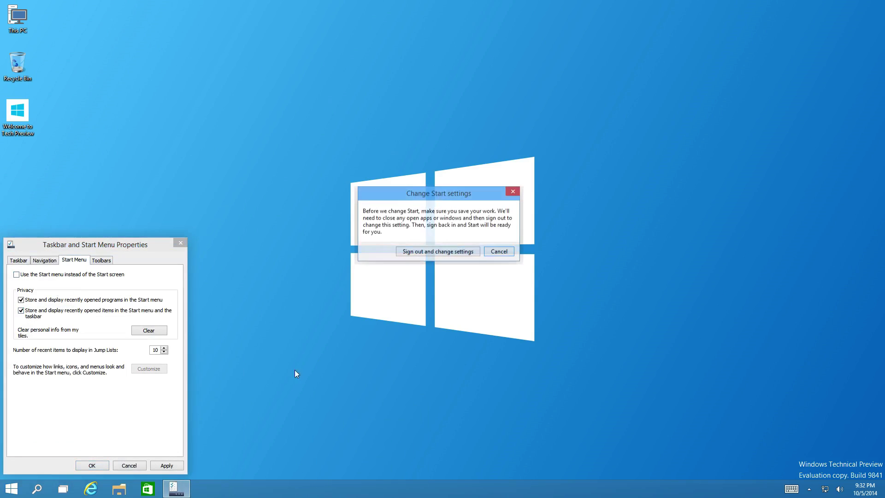
pyautogui.click(436, 253)
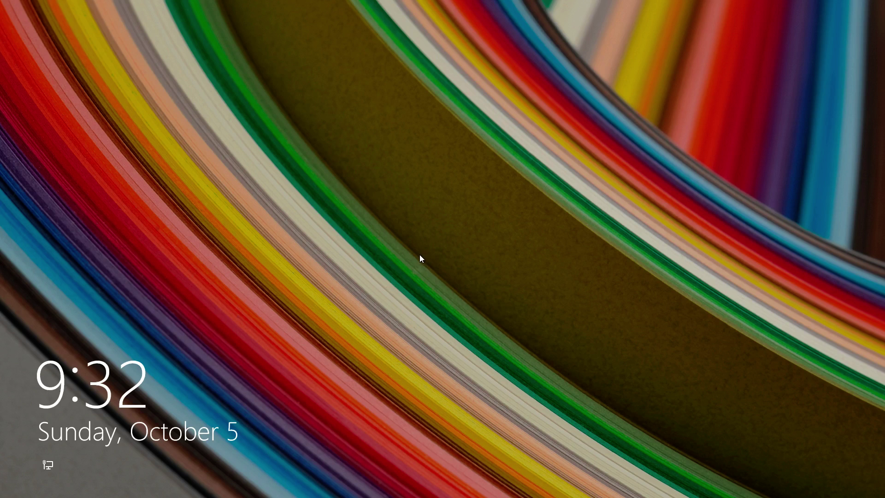
pyautogui.click(420, 255)
pyautogui.click(430, 248)
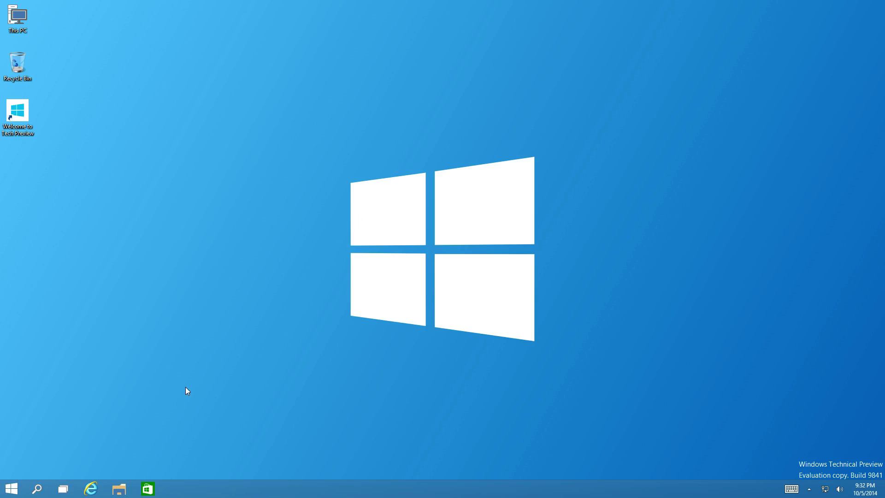
# Switch between the full-screen Start screen and the desktop to examine the tile layout, ending on the desktop
pyautogui.click(11, 491)
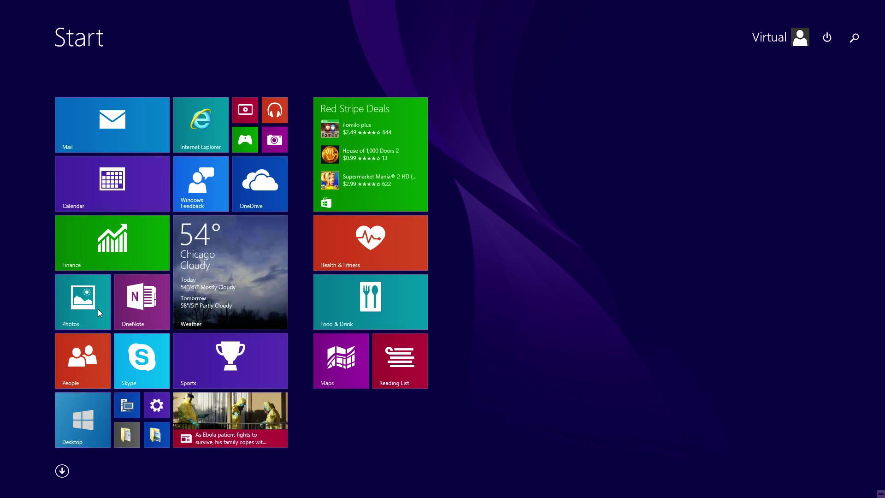
pyautogui.click(89, 428)
pyautogui.click(17, 495)
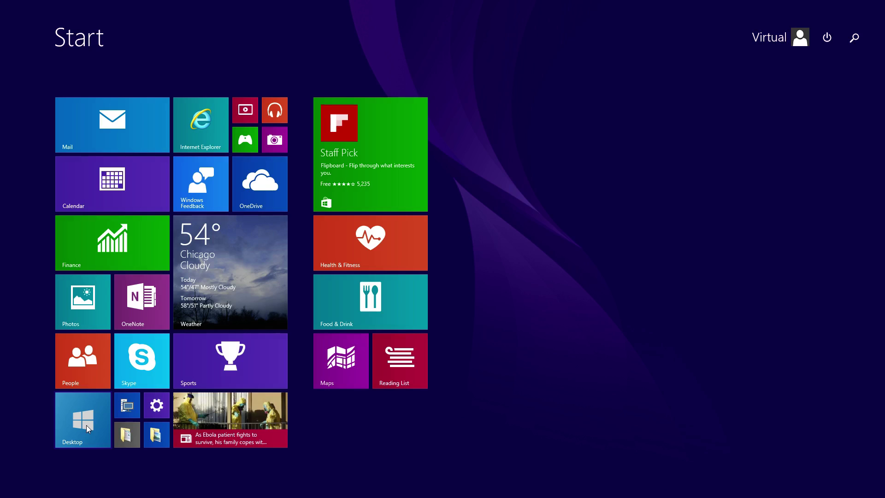
pyautogui.click(87, 425)
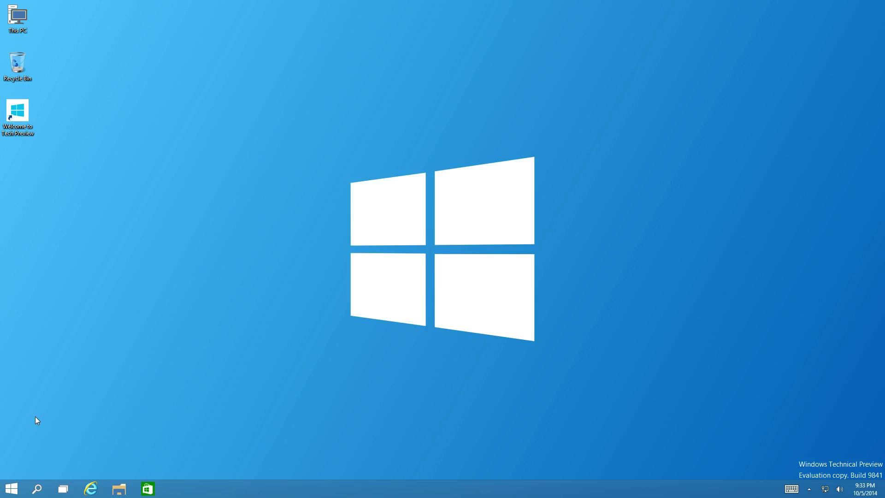
pyautogui.click(11, 489)
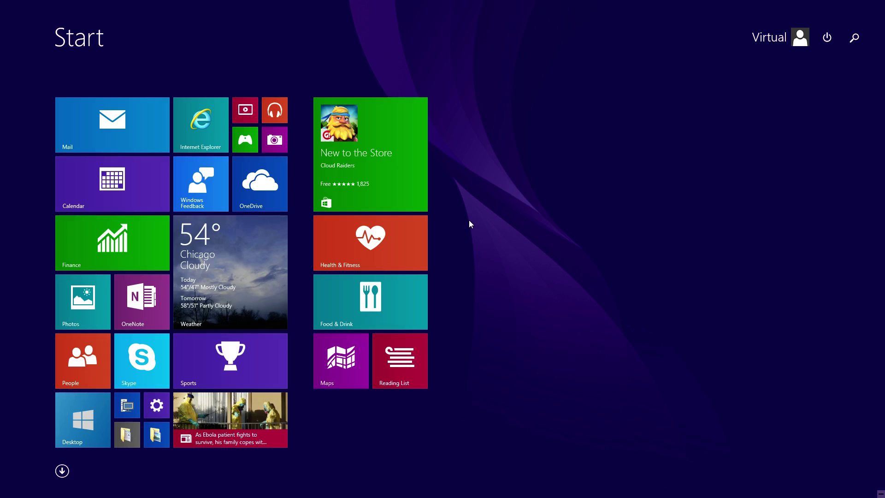
pyautogui.click(83, 420)
# Turn on the option to use the Start menu instead of the Start screen, signing out and back in to apply it
pyautogui.rightClick(332, 487)
pyautogui.click(353, 480)
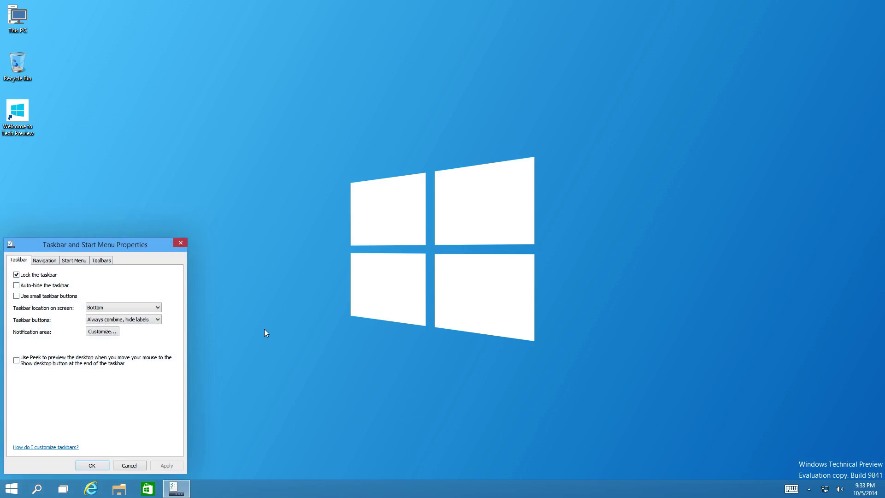
pyautogui.click(73, 260)
pyautogui.click(68, 275)
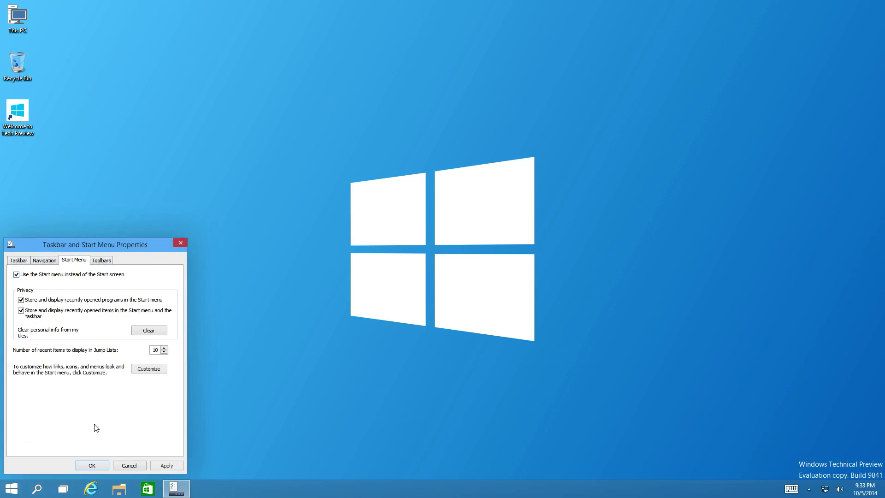
pyautogui.click(102, 465)
pyautogui.click(441, 252)
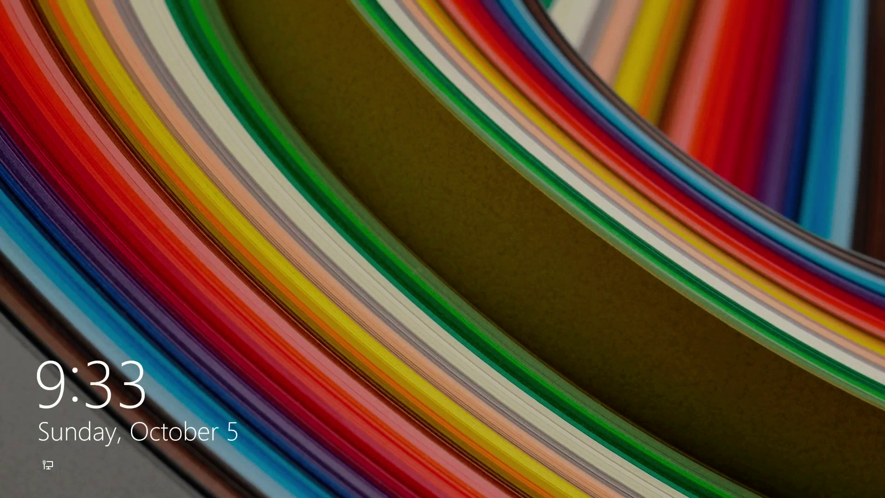
pyautogui.press('Return')
pyautogui.click(470, 223)
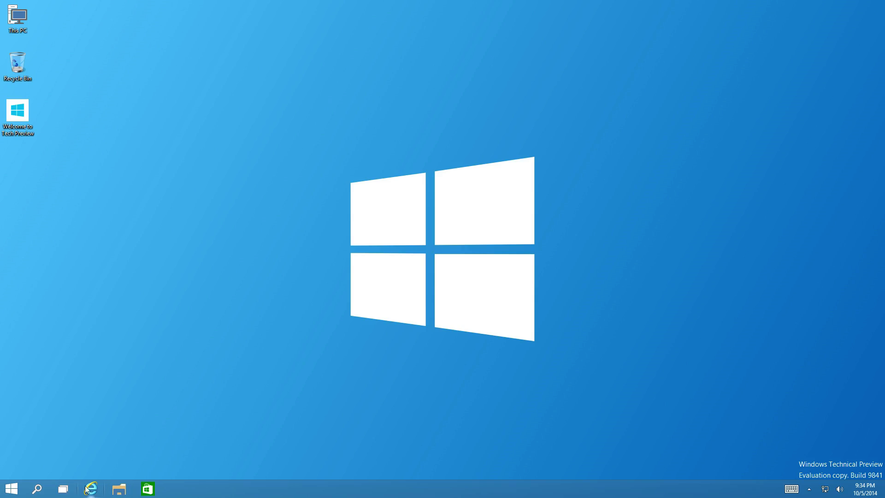
# Add a second virtual desktop in Task View and switch to it
pyautogui.click(70, 492)
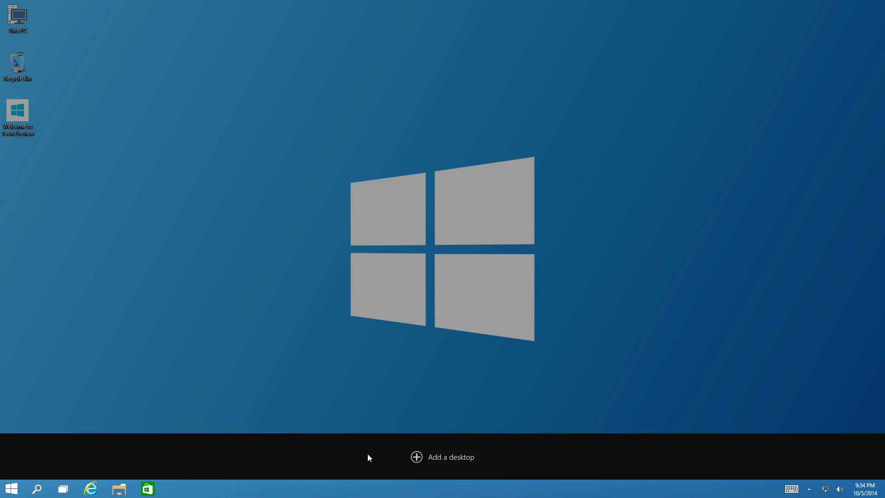
pyautogui.click(433, 458)
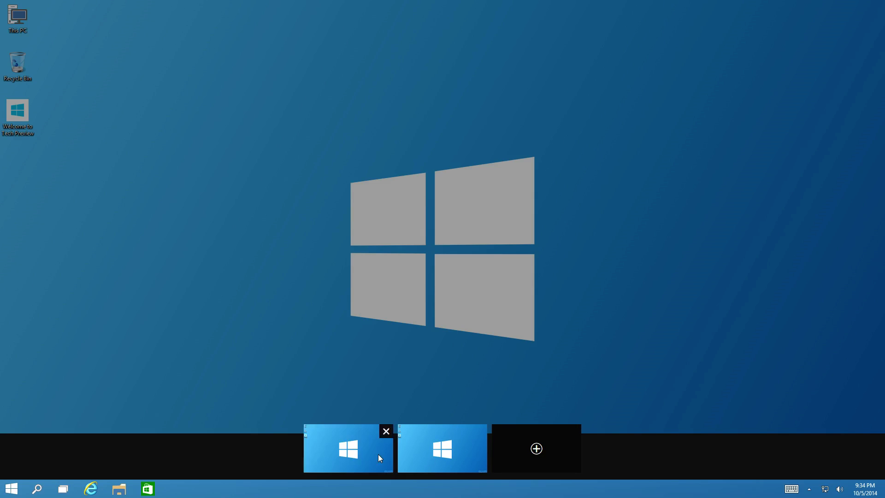
pyautogui.click(424, 463)
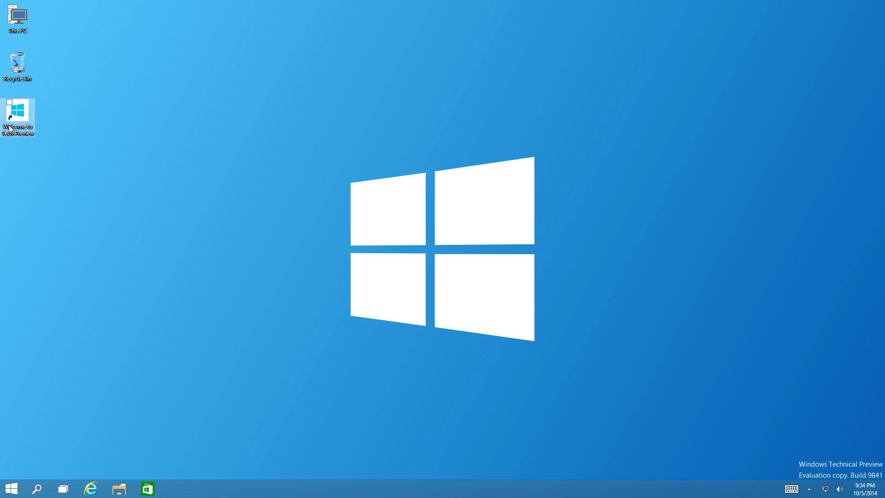
# Open This PC and Internet Explorer on the second desktop, with the browser unmaximized and This PC in front
pyautogui.click(19, 11)
pyautogui.doubleClick(18, 10)
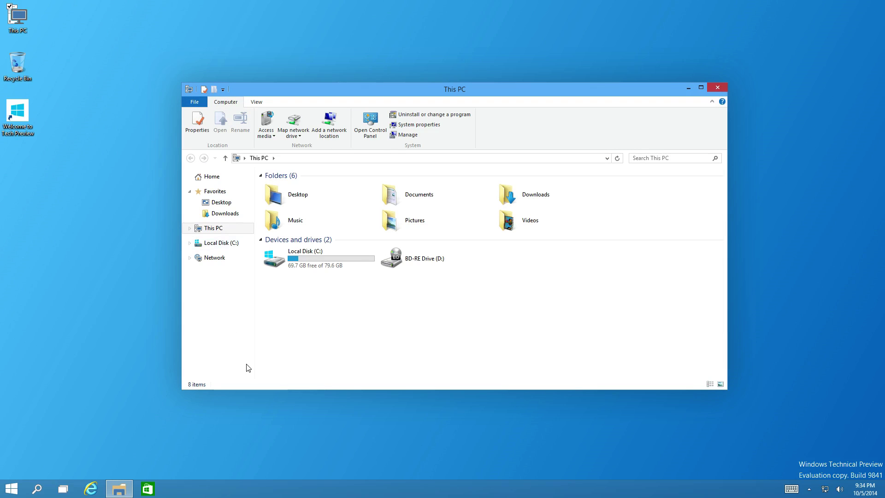
pyautogui.click(88, 491)
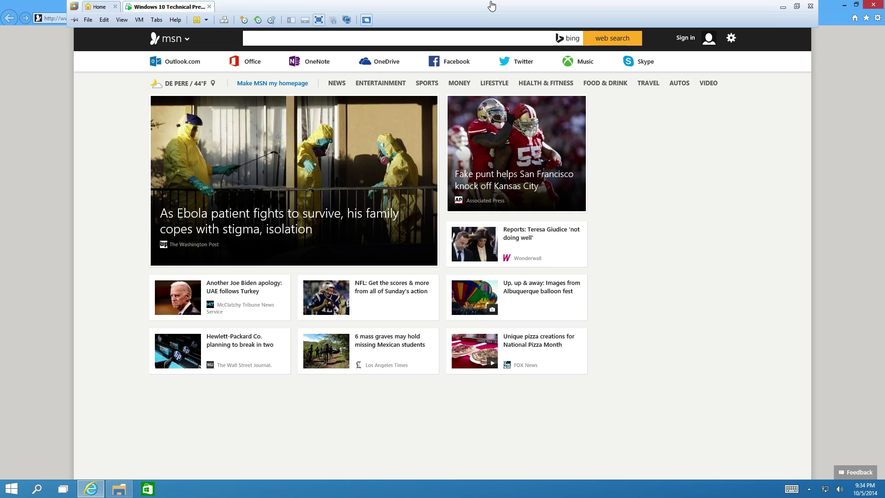
pyautogui.click(845, 6)
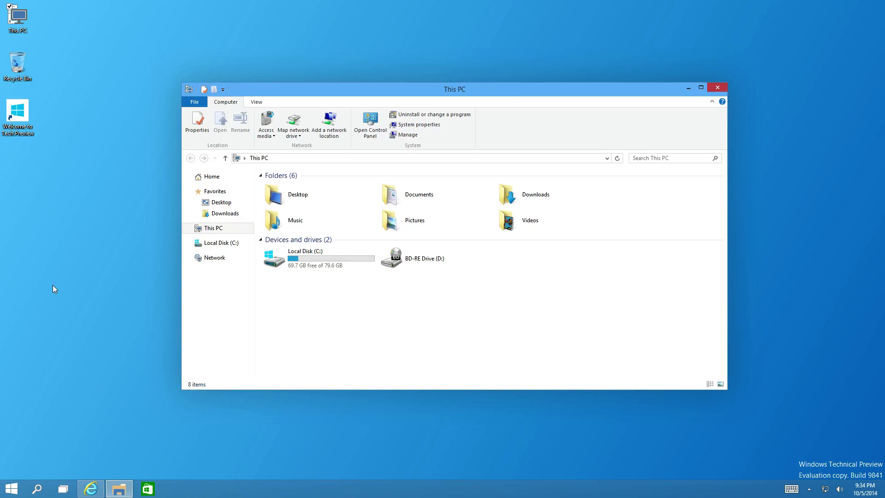
pyautogui.click(89, 492)
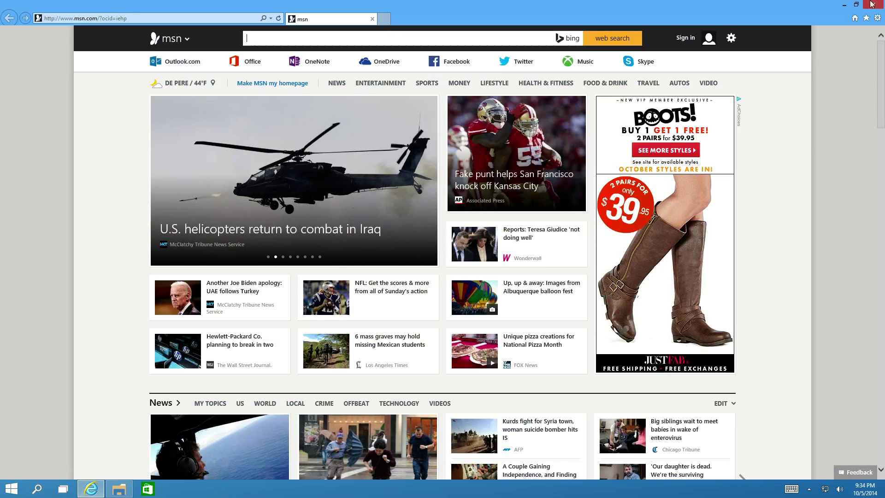
pyautogui.click(856, 5)
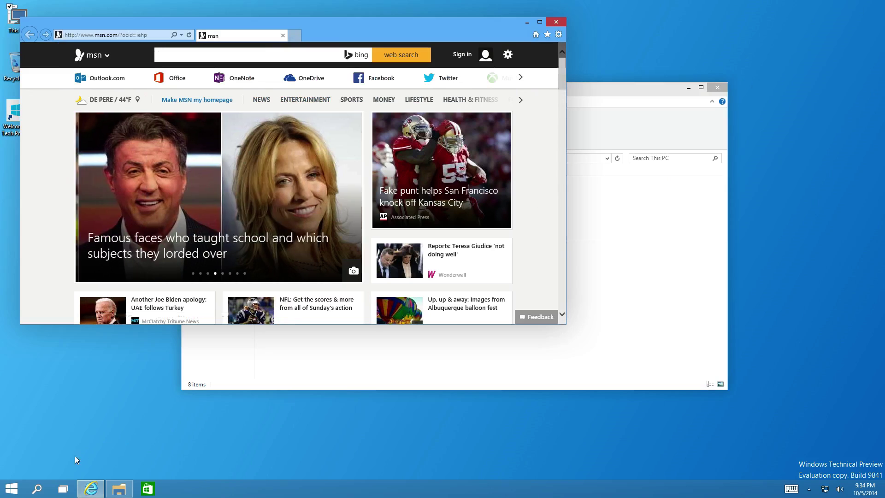
pyautogui.click(107, 492)
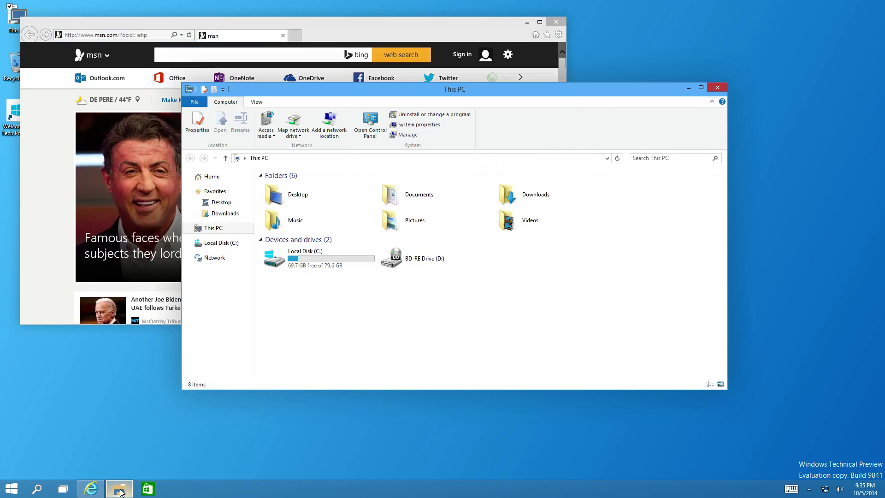
# Use Task View to switch to the first virtual desktop and return to the second one
pyautogui.click(65, 490)
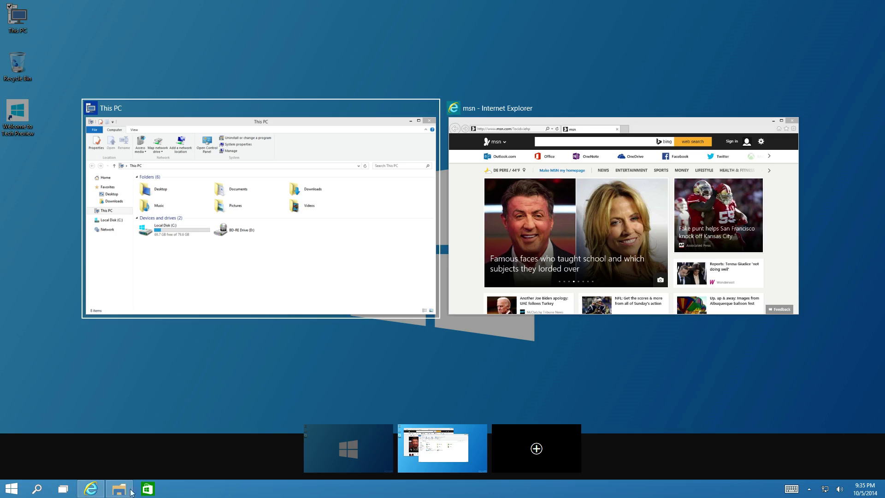
pyautogui.click(356, 452)
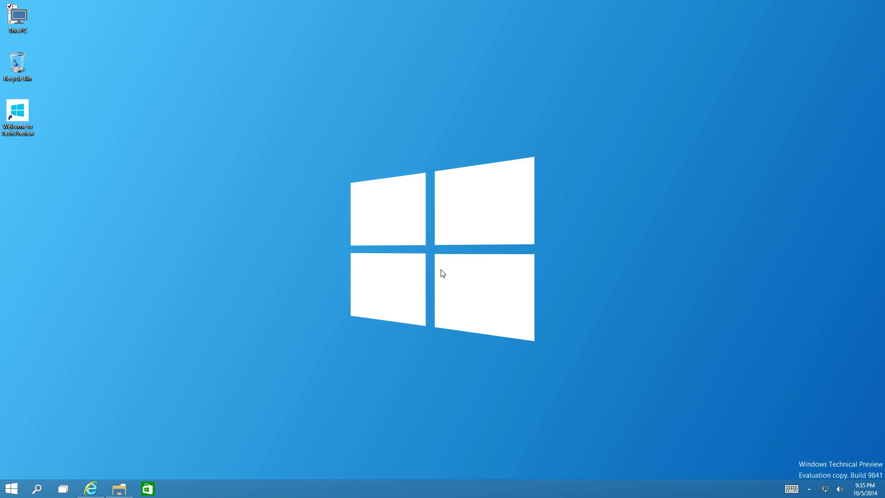
pyautogui.click(64, 489)
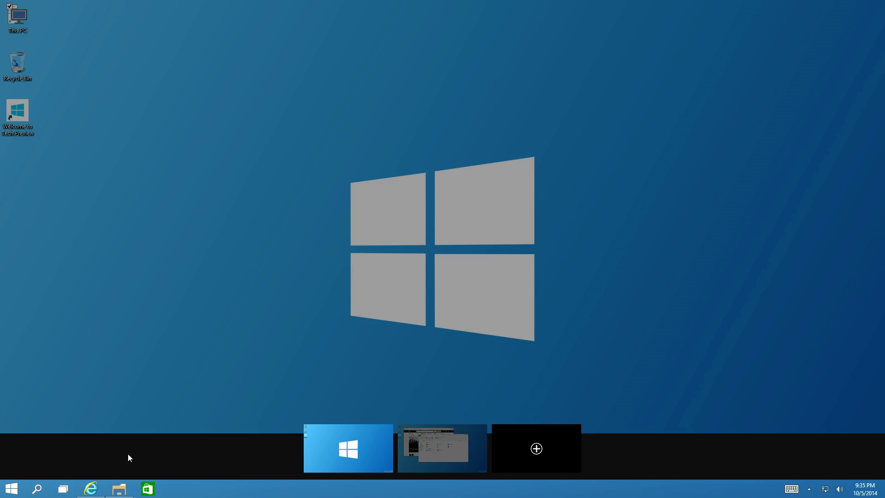
pyautogui.click(426, 455)
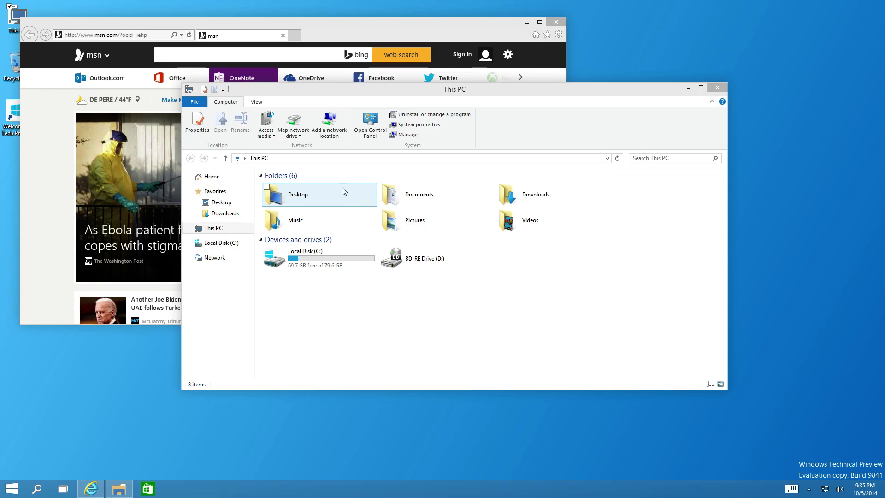
# Close the This PC window, and minimize Internet Explorer after maximizing it and briefly opening a new tab
pyautogui.click(717, 87)
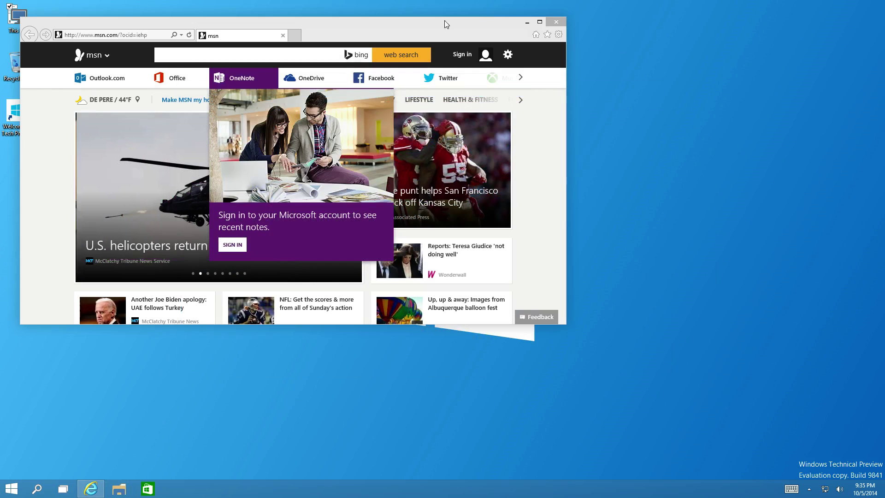
pyautogui.click(540, 21)
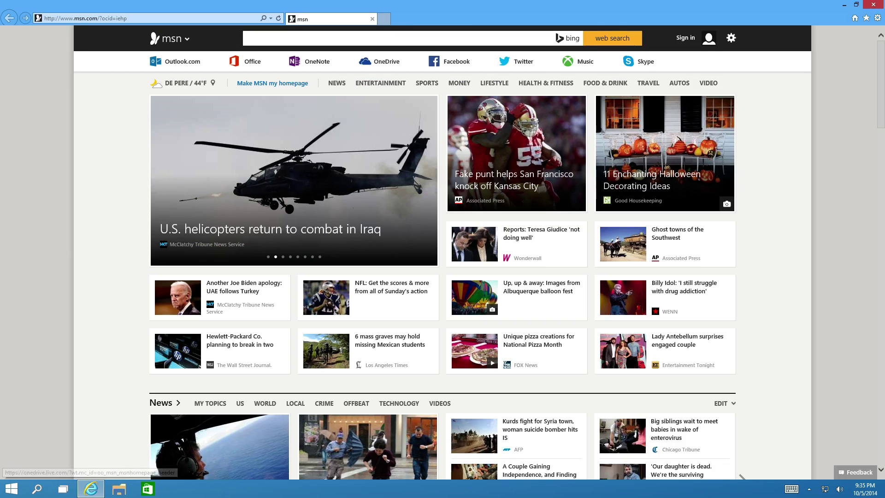
pyautogui.click(386, 20)
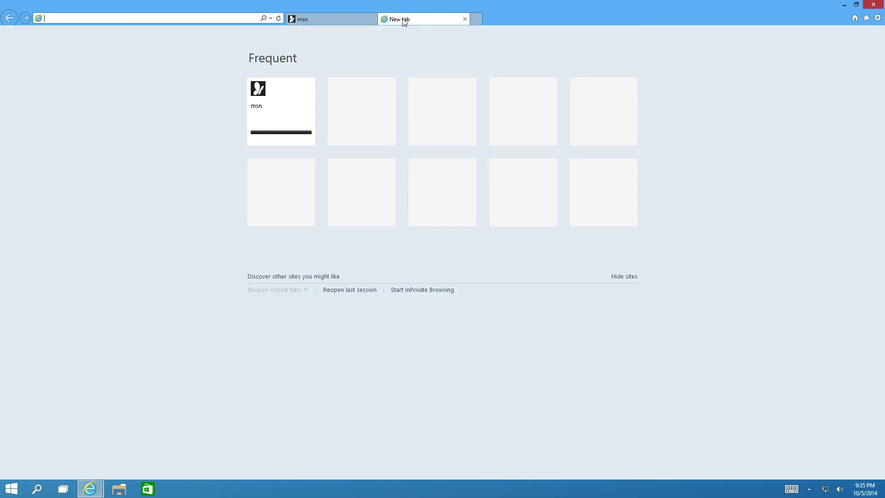
pyautogui.click(465, 19)
pyautogui.click(847, 5)
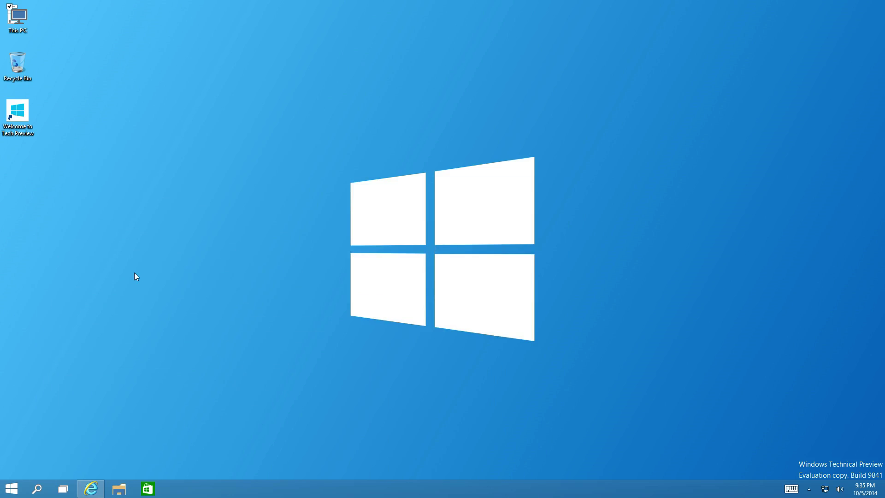
# Search from the Start menu for "win" and clear the search text
pyautogui.click(11, 488)
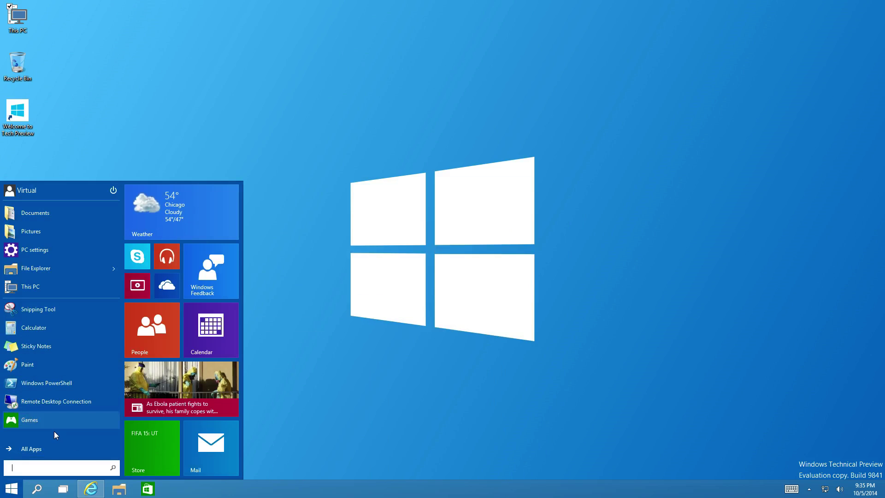
pyautogui.write('win')
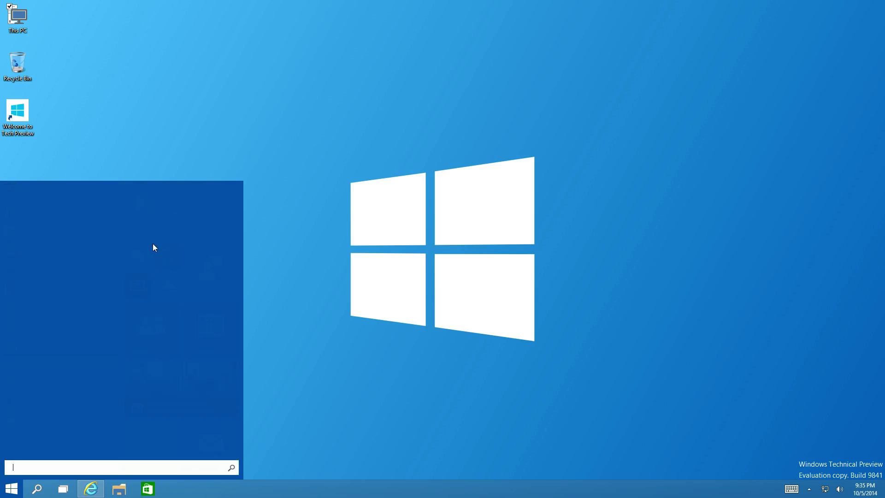
pyautogui.press('BackSpace')
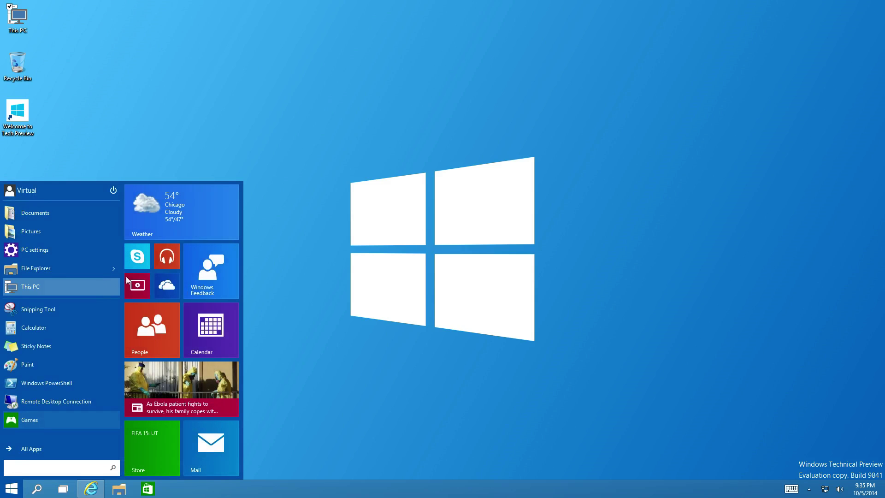
# Open the Music app from the Start menu, restore it to a smaller window, and minimize it
pyautogui.click(165, 263)
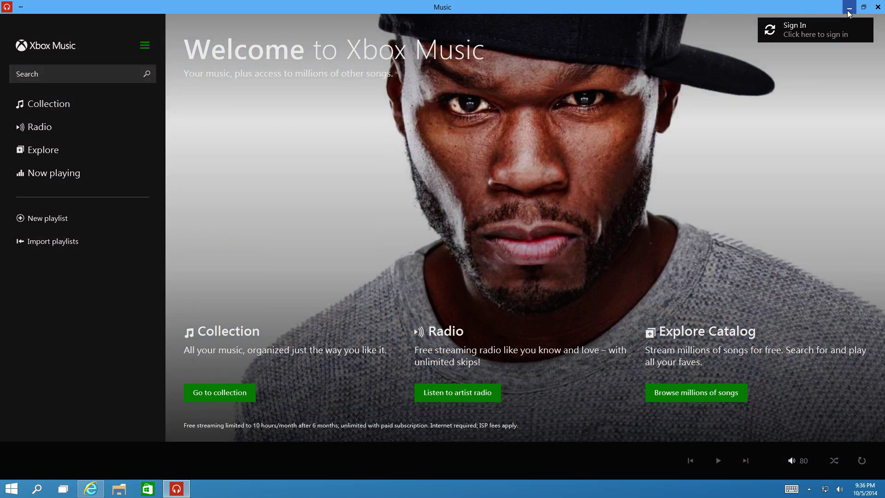
pyautogui.click(863, 7)
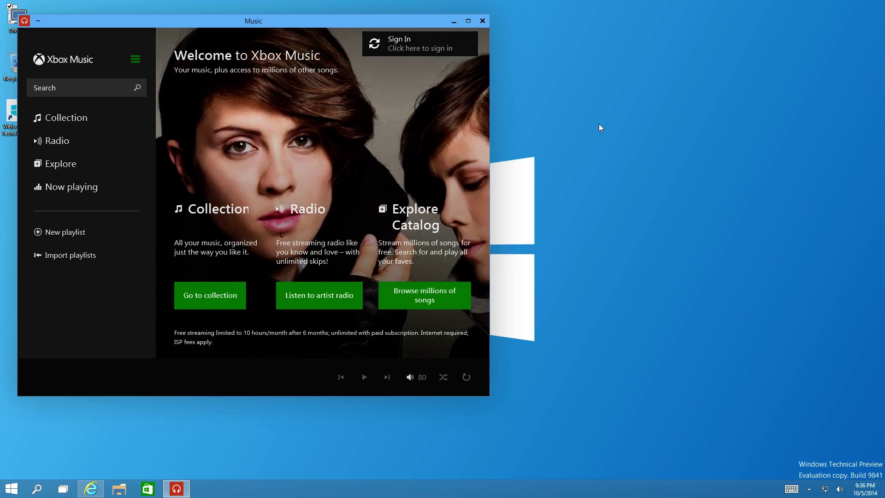
pyautogui.click(455, 19)
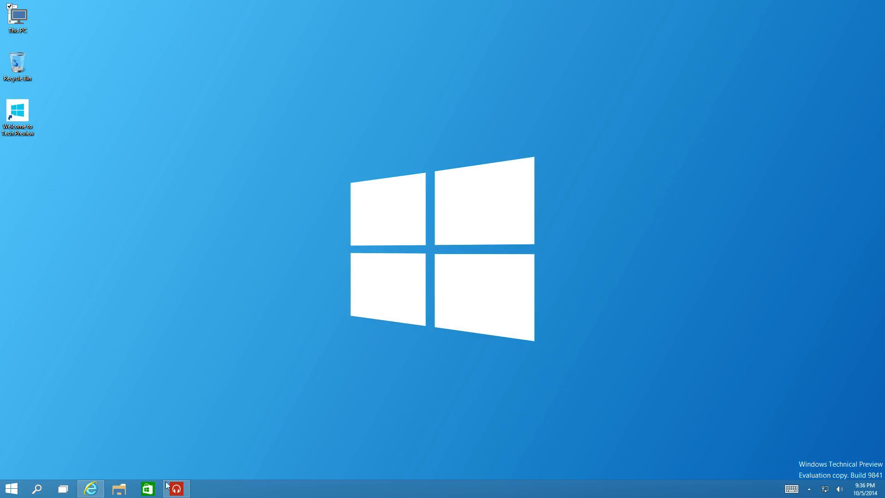
pyautogui.moveTo(172, 489)
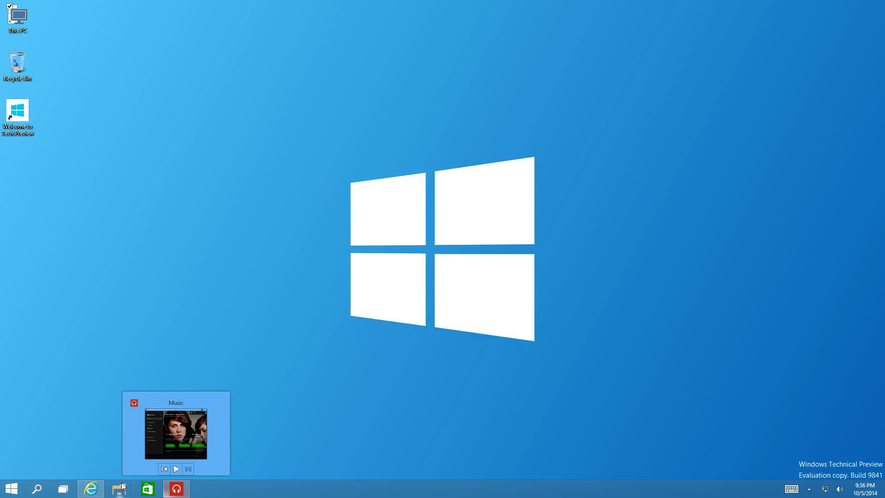
# Bring up Internet Explorer, remove the first virtual desktop in Task View, and return to the browser
pyautogui.click(91, 488)
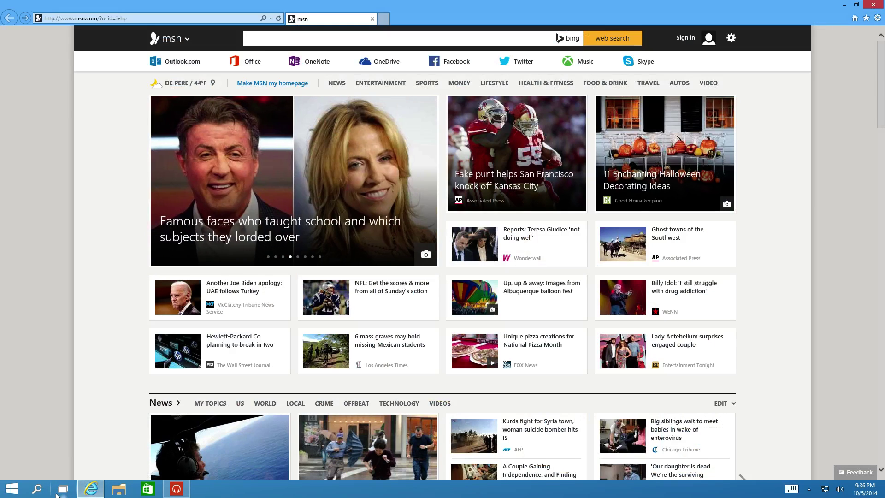
pyautogui.click(63, 488)
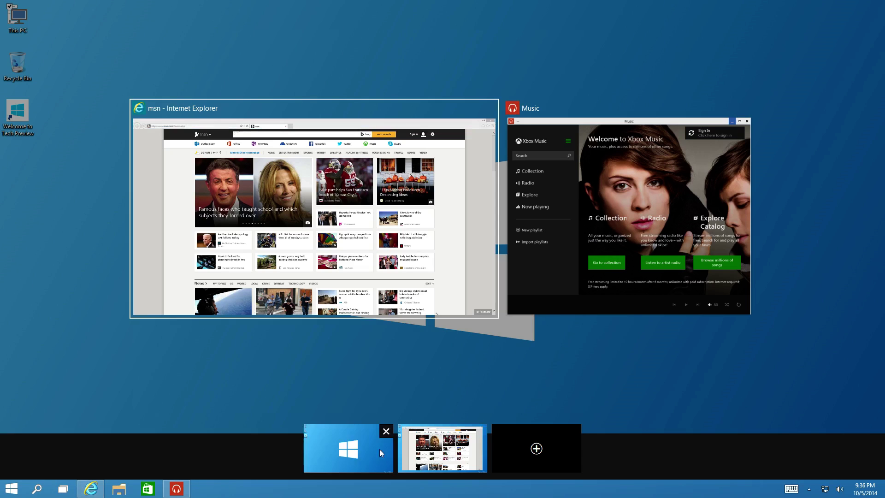
pyautogui.click(387, 432)
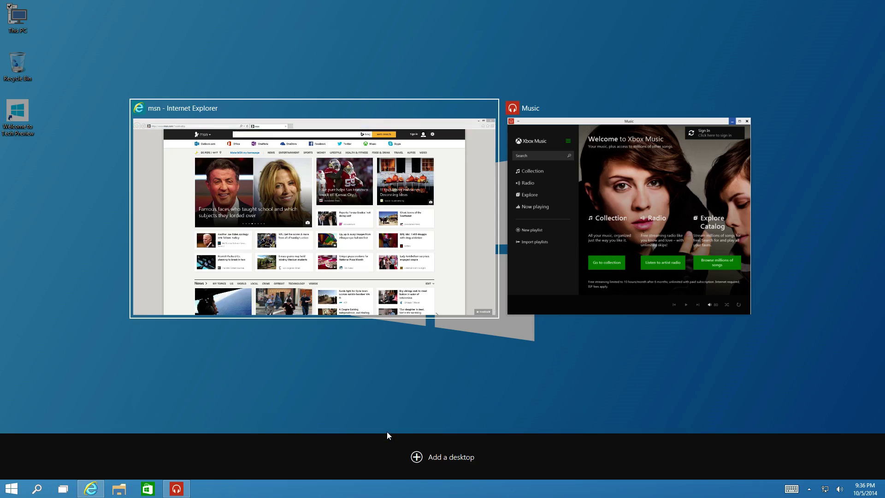
pyautogui.click(432, 355)
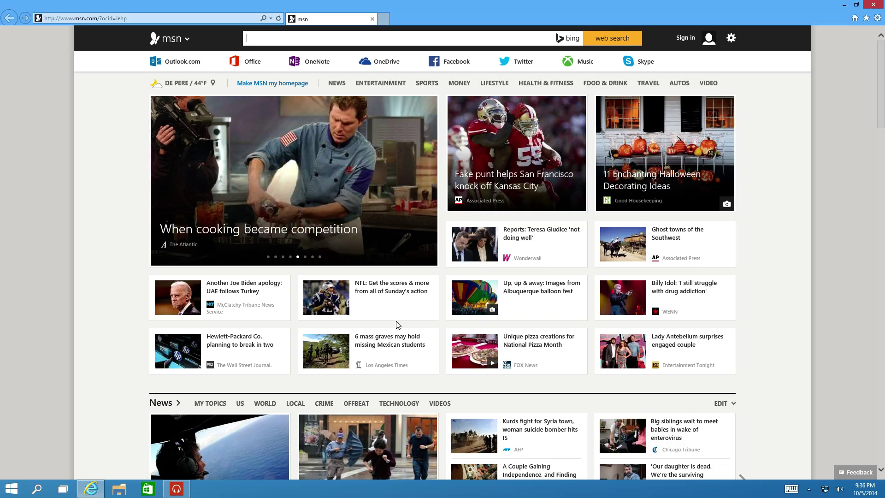
pyautogui.click(12, 487)
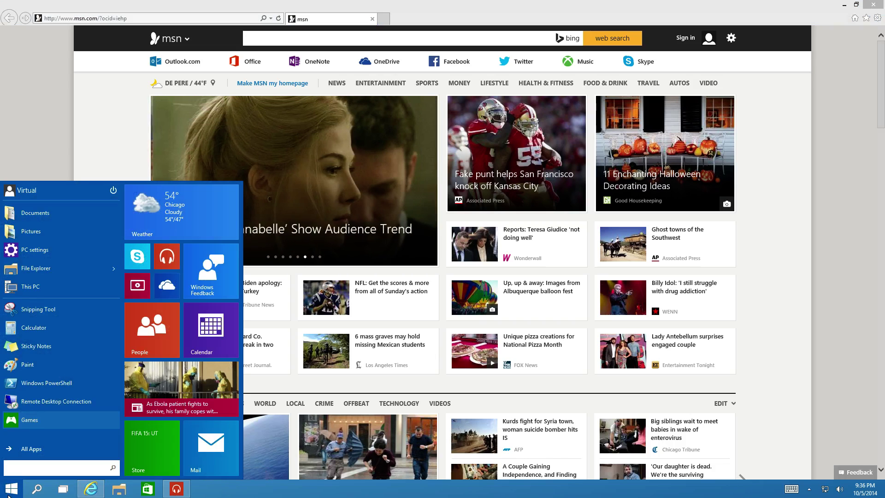
pyautogui.write('windows')
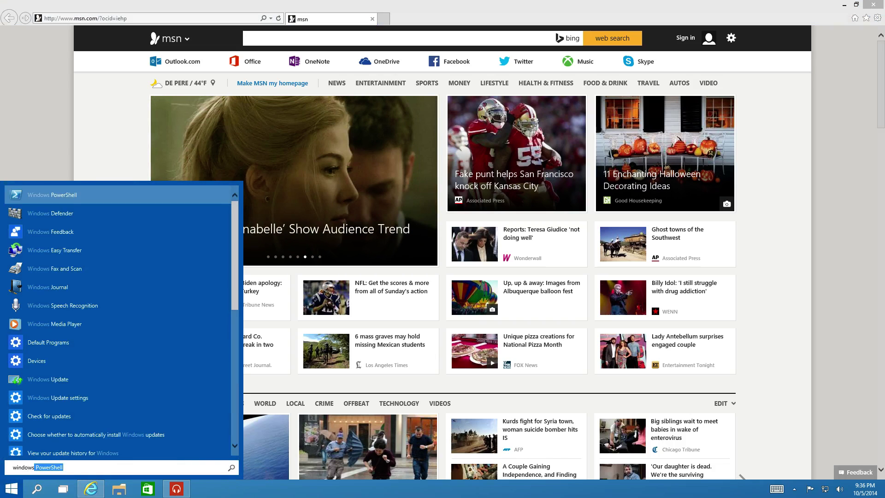
pyautogui.write(' media Play')
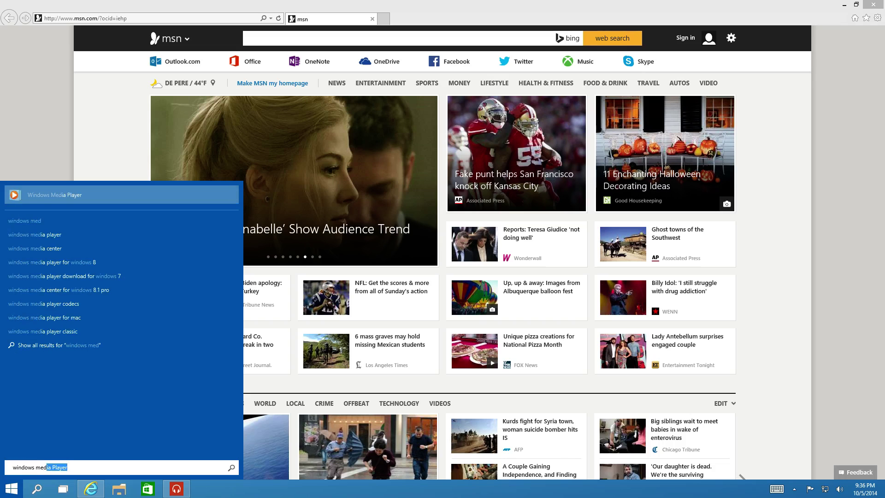
pyautogui.click(59, 234)
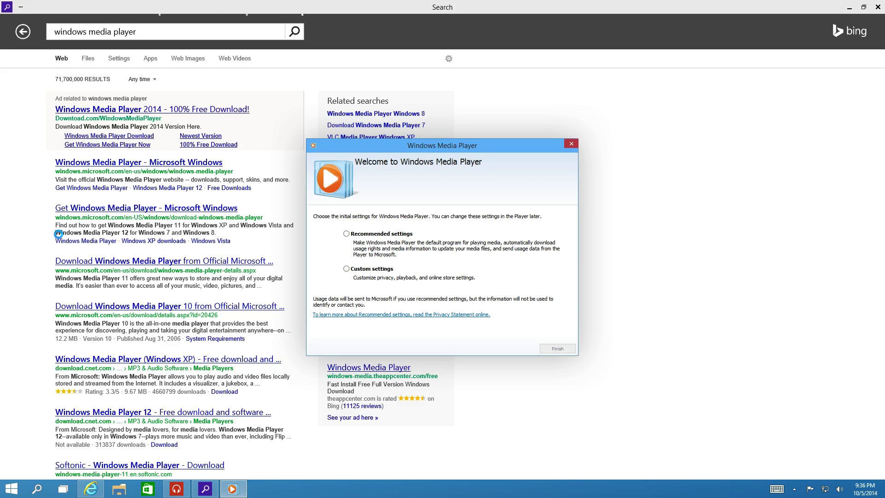
pyautogui.click(571, 145)
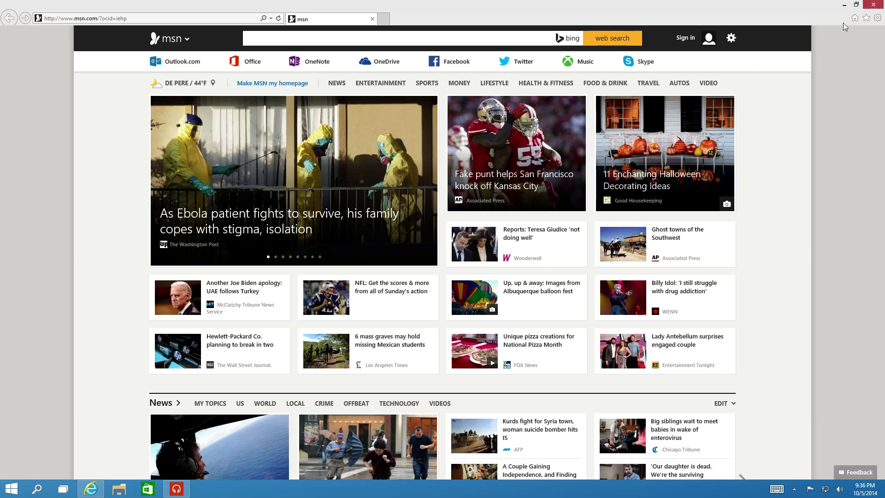
pyautogui.click(878, 7)
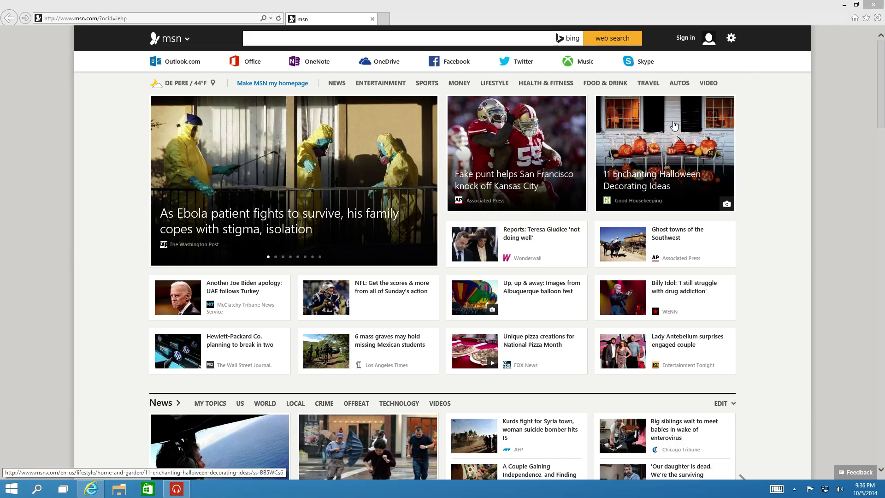
# Search the Start menu for "windows media player", launch it, complete its setup with Recommended settings, and minimize the player
pyautogui.press('super')
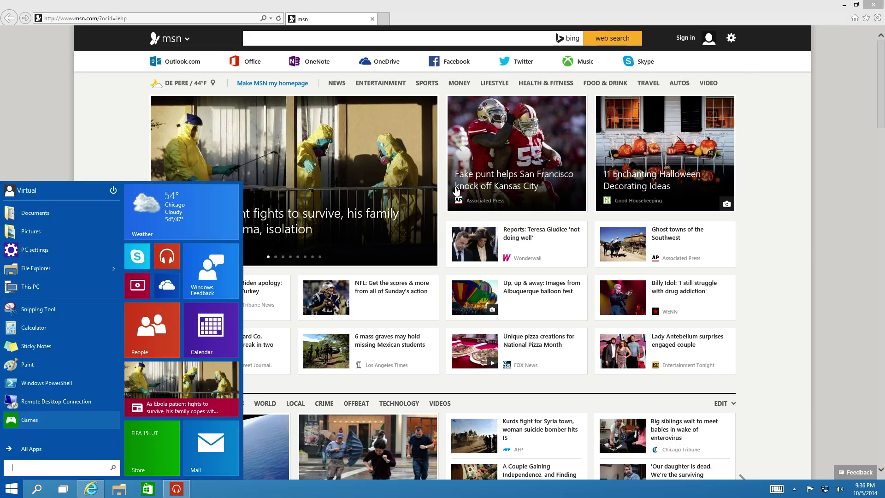
pyautogui.write('windows med')
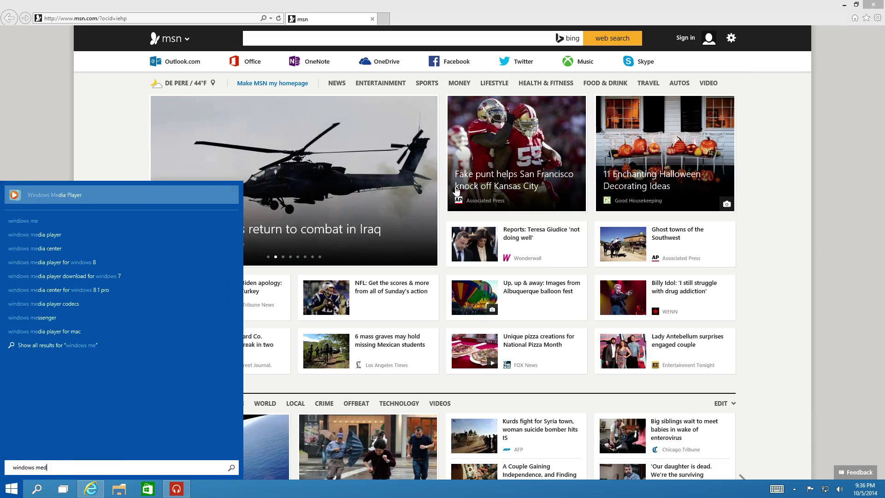
pyautogui.write('ia player')
pyautogui.press('Return')
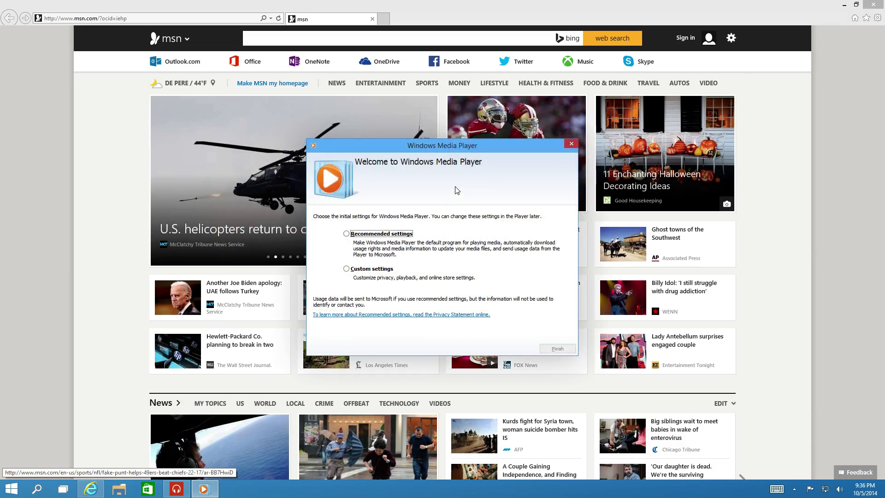
pyautogui.click(389, 233)
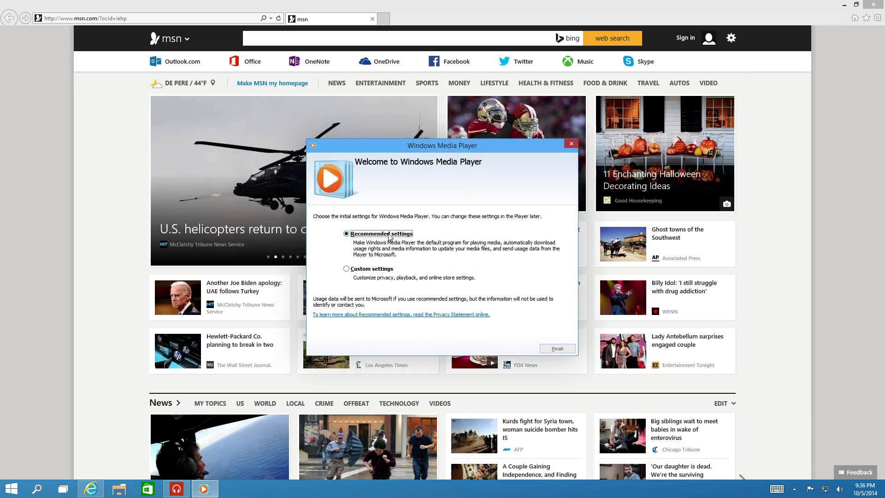
pyautogui.click(550, 350)
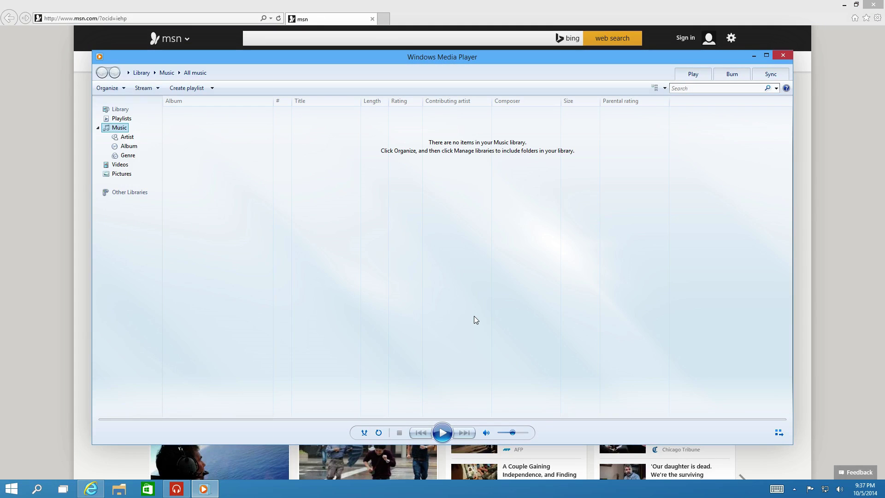
pyautogui.click(754, 56)
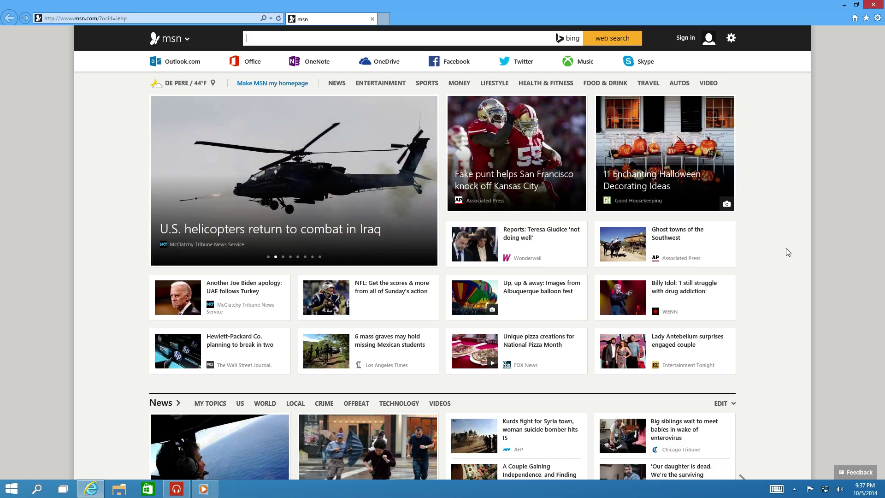
# Restore Internet Explorer to a movable window, snap it to the left half of the desktop, and fill the right half with Music
pyautogui.moveTo(461, 6); pyautogui.dragTo(242, 15)
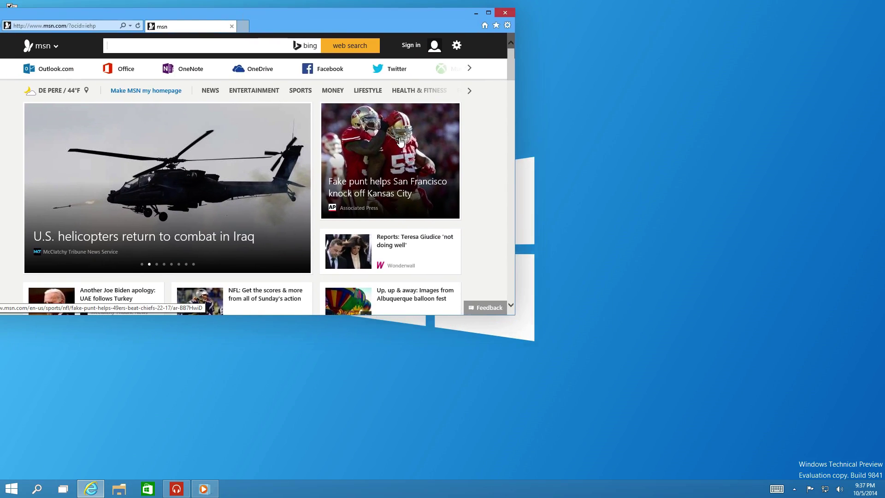
pyautogui.moveTo(296, 14); pyautogui.dragTo(261, 10)
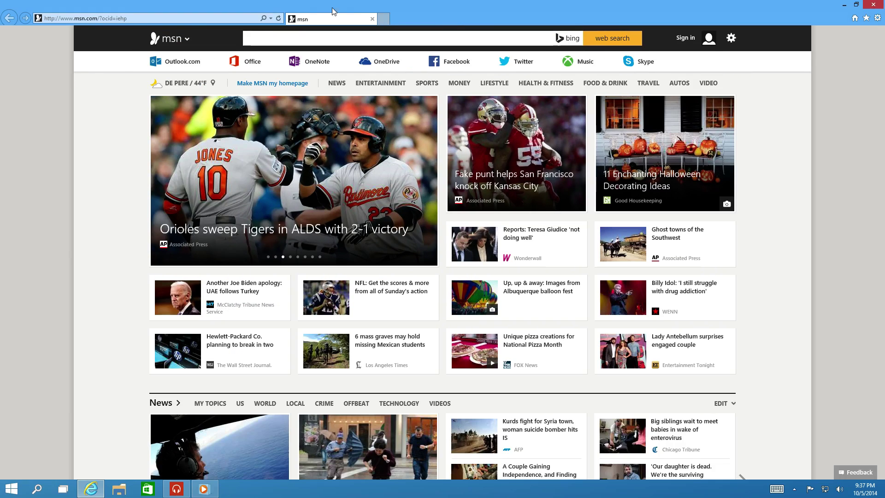
pyautogui.moveTo(333, 9); pyautogui.dragTo(271, 6)
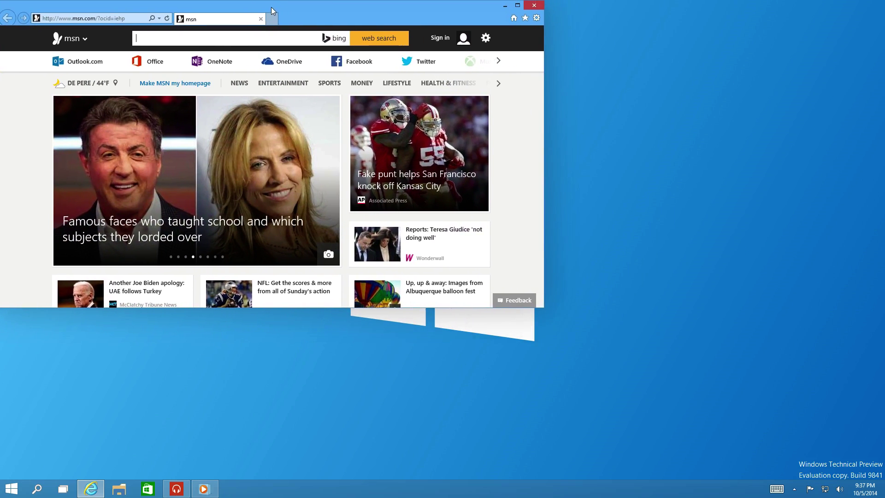
pyautogui.moveTo(271, 6); pyautogui.dragTo(1, 131)
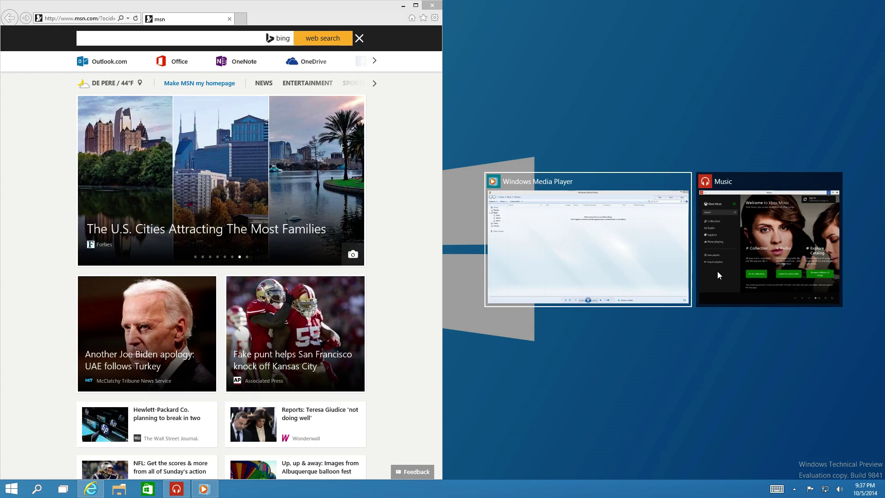
pyautogui.click(718, 272)
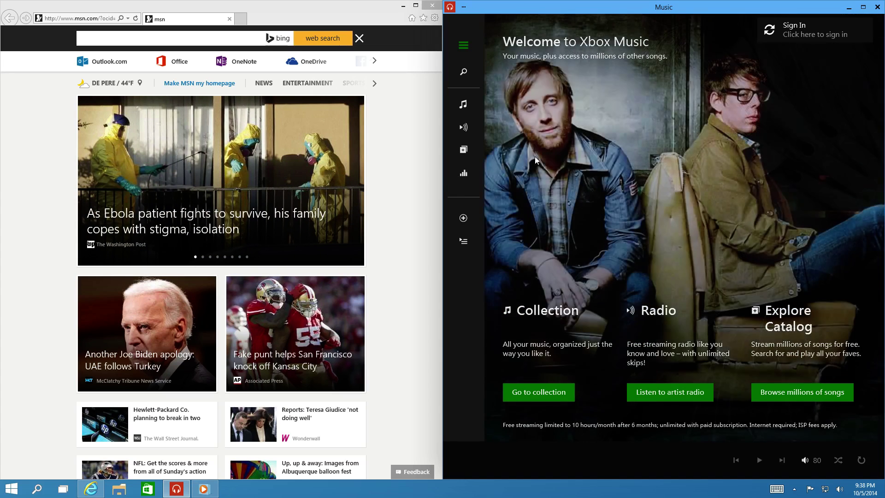
# Unsnap and close the Music window, and launch WordPad from a Start menu search
pyautogui.moveTo(714, 7); pyautogui.dragTo(578, 136)
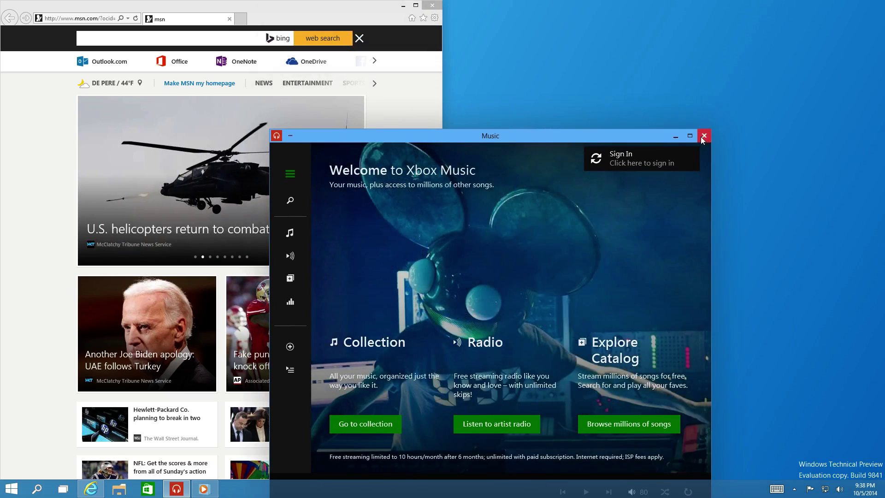
pyautogui.click(704, 142)
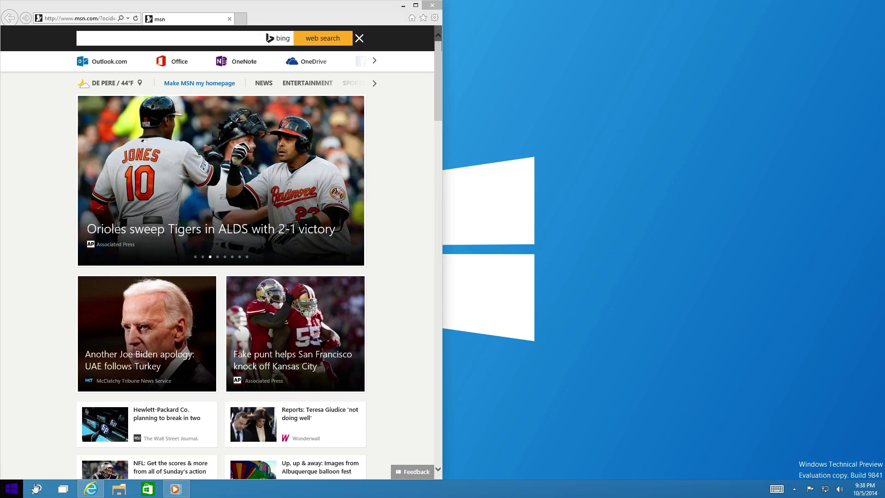
pyautogui.click(17, 492)
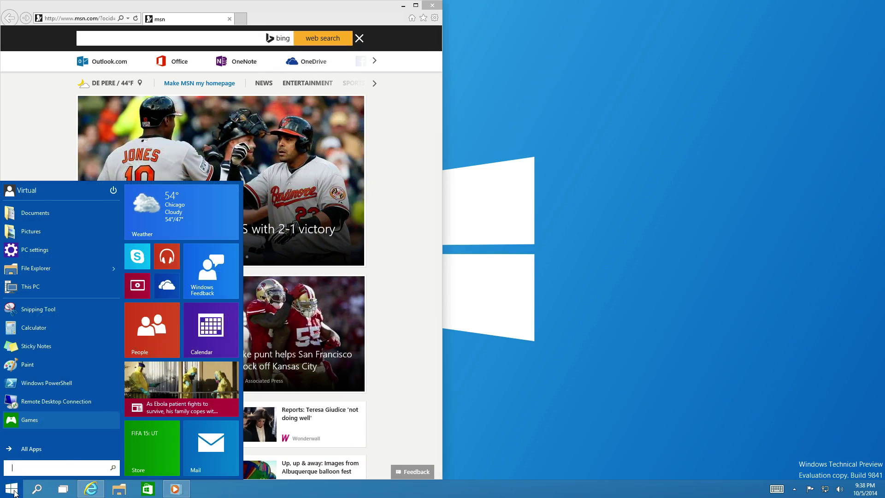
pyautogui.write('wordPad')
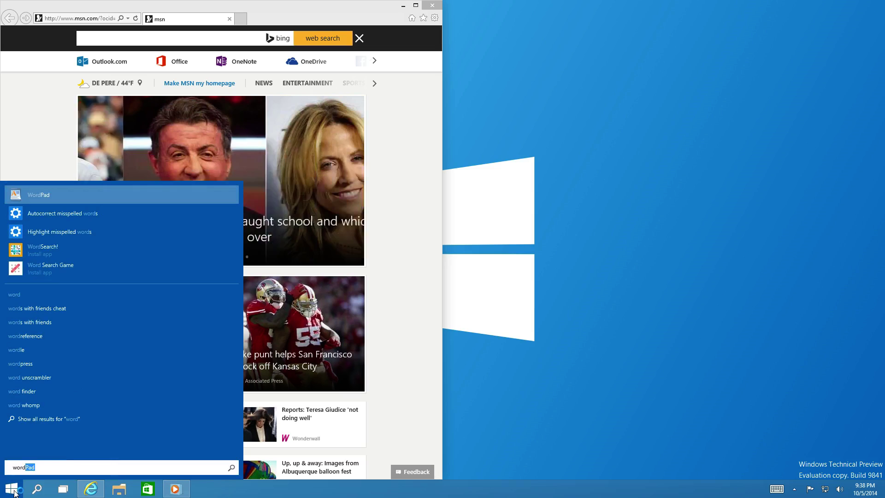
pyautogui.press('Return')
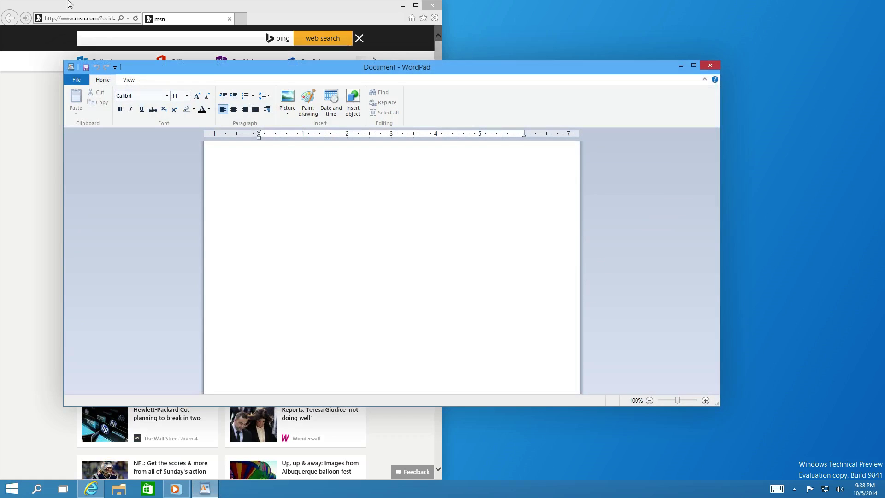
# Unsnap Internet Explorer and reposition it toward the lower left of the desktop, with WordPad toward the upper right
pyautogui.moveTo(201, 9); pyautogui.dragTo(131, 164)
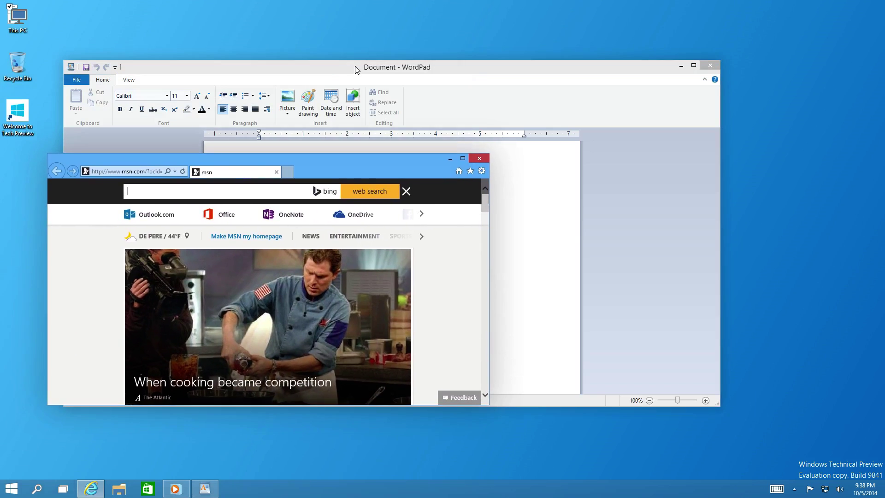
pyautogui.moveTo(363, 67); pyautogui.dragTo(477, 35)
pyautogui.moveTo(153, 156); pyautogui.dragTo(147, 206)
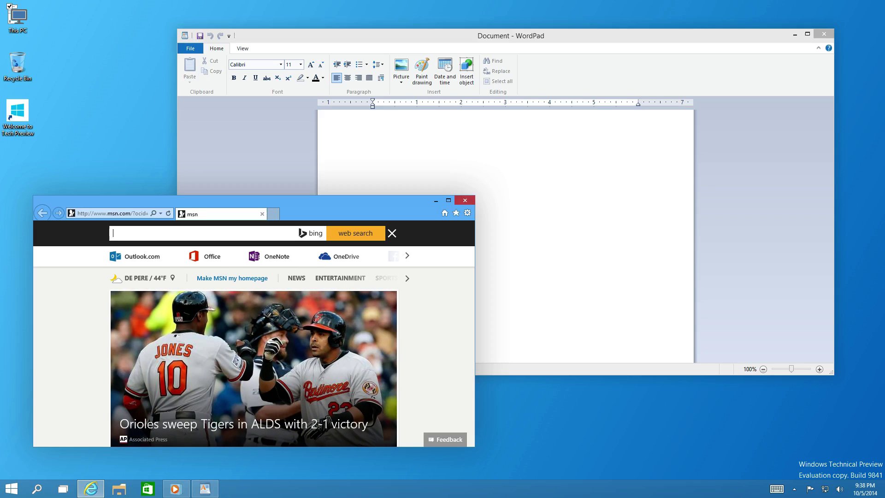
# Snap WordPad to the right half with Internet Explorer filling the left half, and resnap WordPad to the upper-right quarter
pyautogui.moveTo(577, 38); pyautogui.dragTo(884, 138)
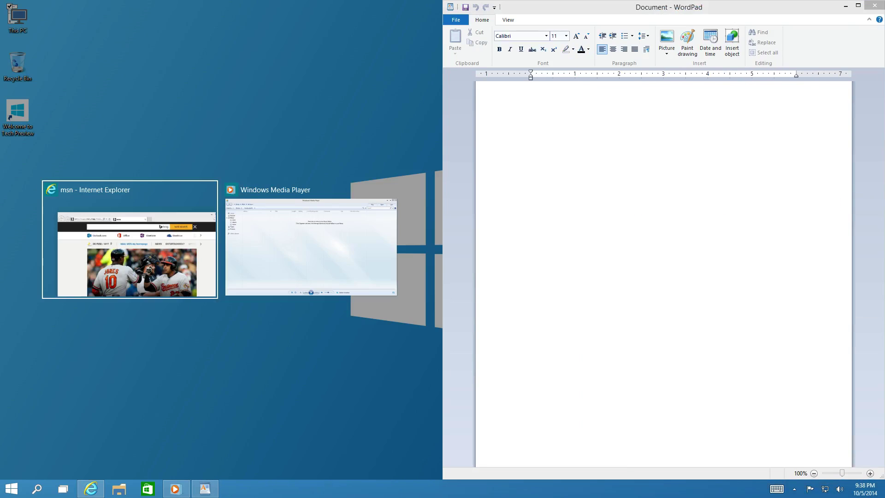
pyautogui.click(190, 222)
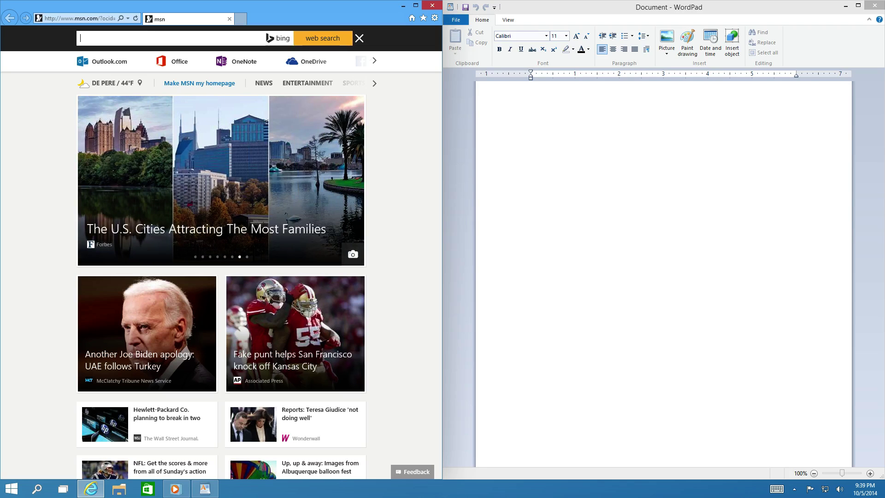
pyautogui.moveTo(562, 6); pyautogui.dragTo(872, 2)
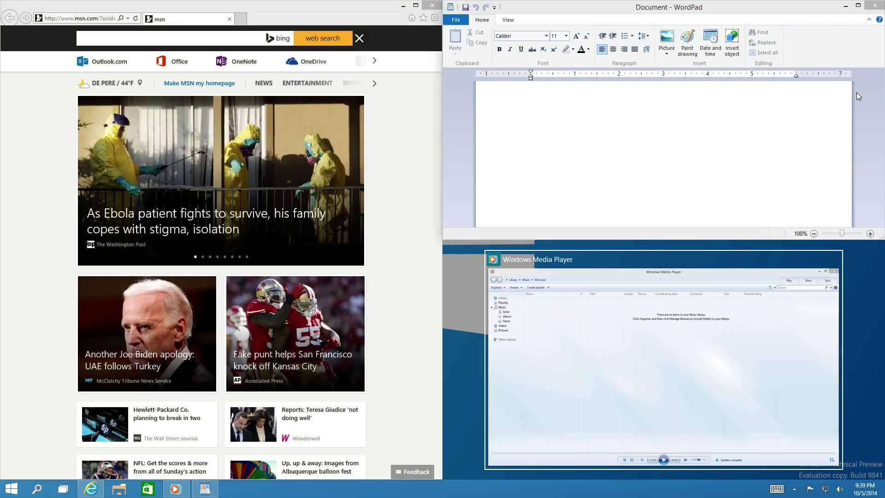
# Fill the lower-right quarter of the desktop with Windows Media Player and close its window
pyautogui.click(694, 410)
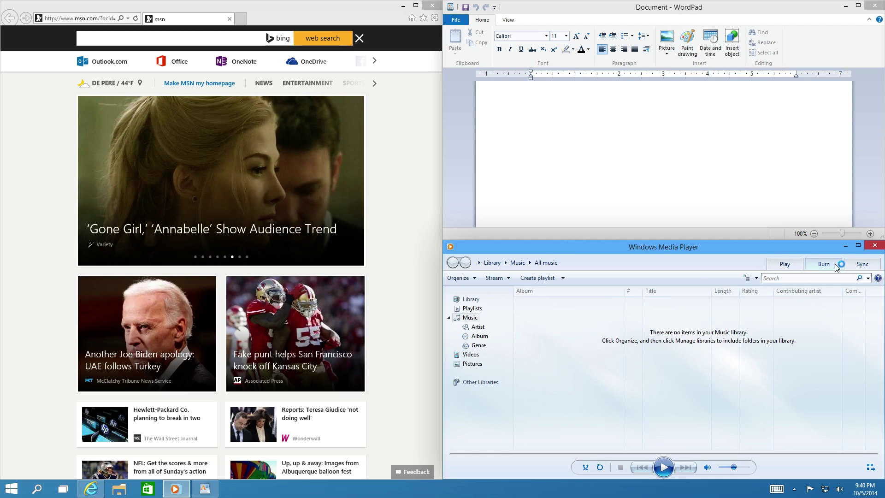
pyautogui.click(878, 250)
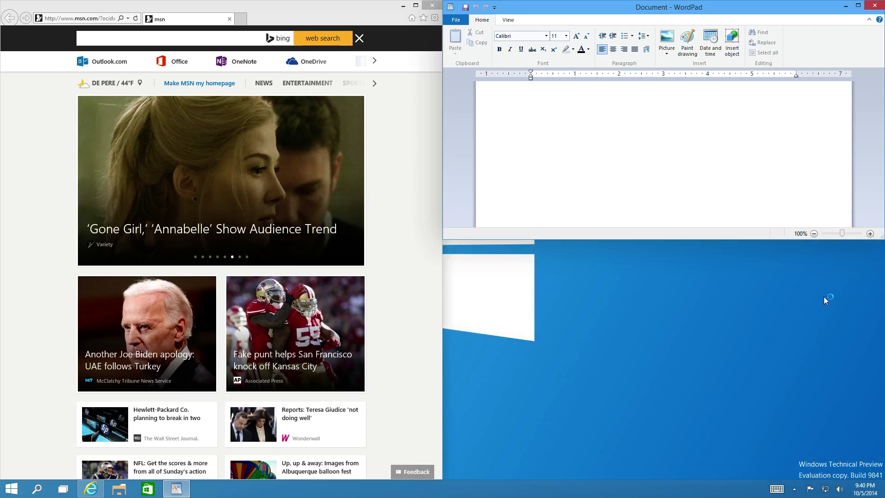
# Snap WordPad to the full right half of the desktop, and maximize and restore it
pyautogui.moveTo(688, 11); pyautogui.dragTo(690, 5)
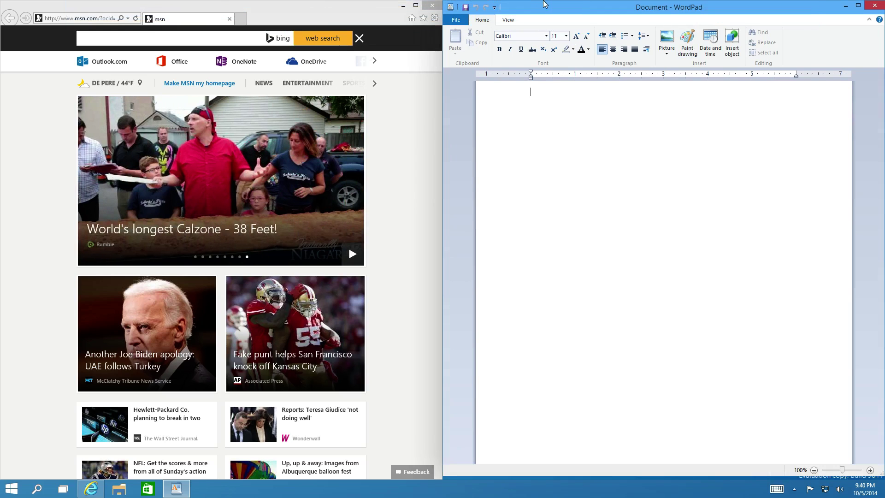
pyautogui.moveTo(548, 4)
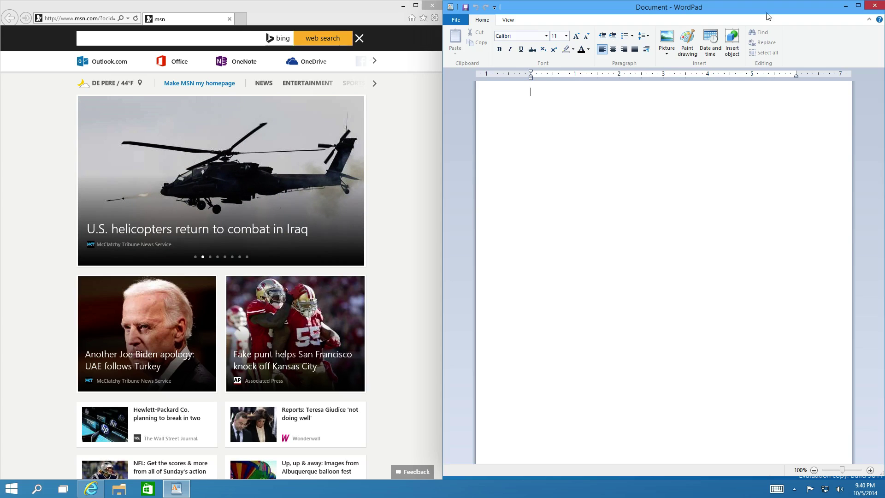
pyautogui.moveTo(763, 10); pyautogui.dragTo(884, 65)
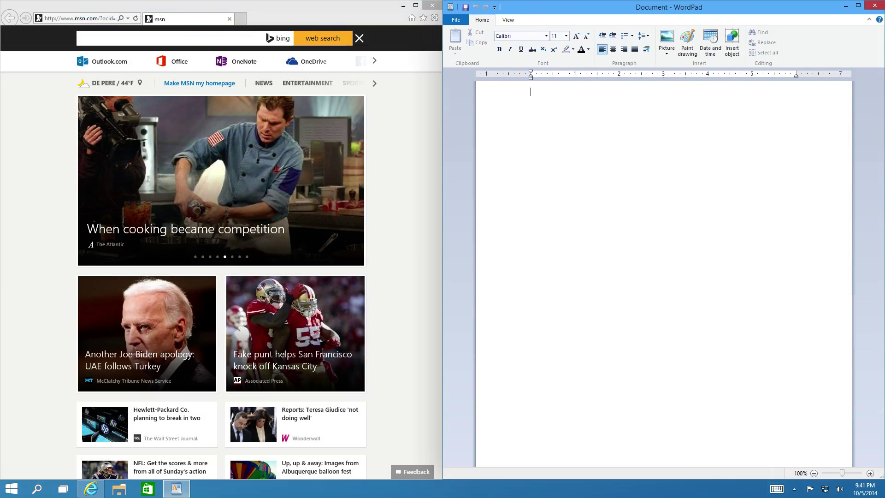
pyautogui.moveTo(764, 6); pyautogui.dragTo(884, 77)
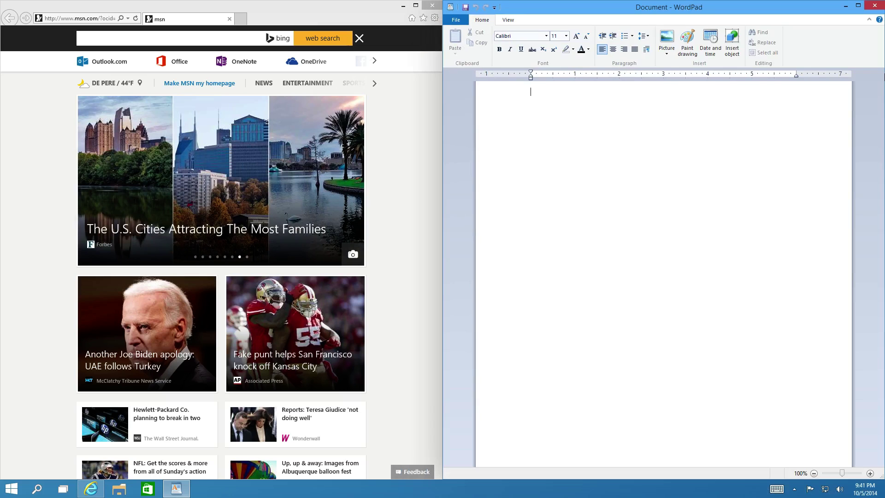
pyautogui.click(858, 6)
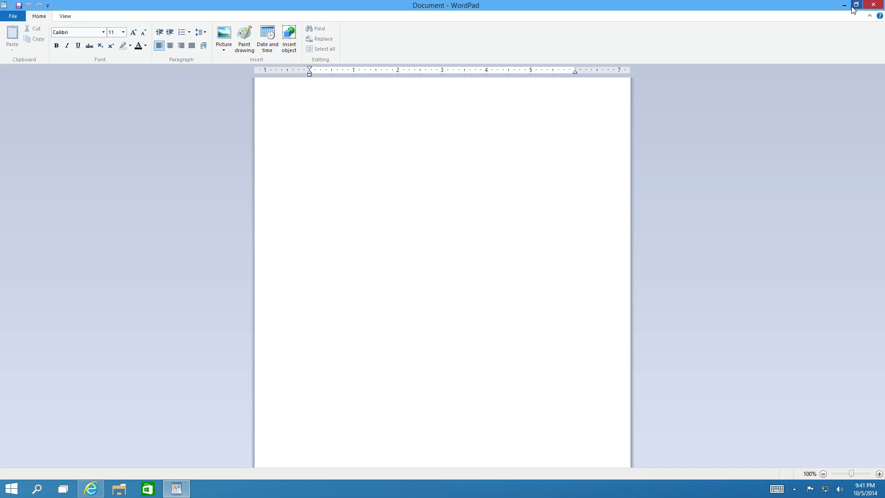
pyautogui.click(855, 7)
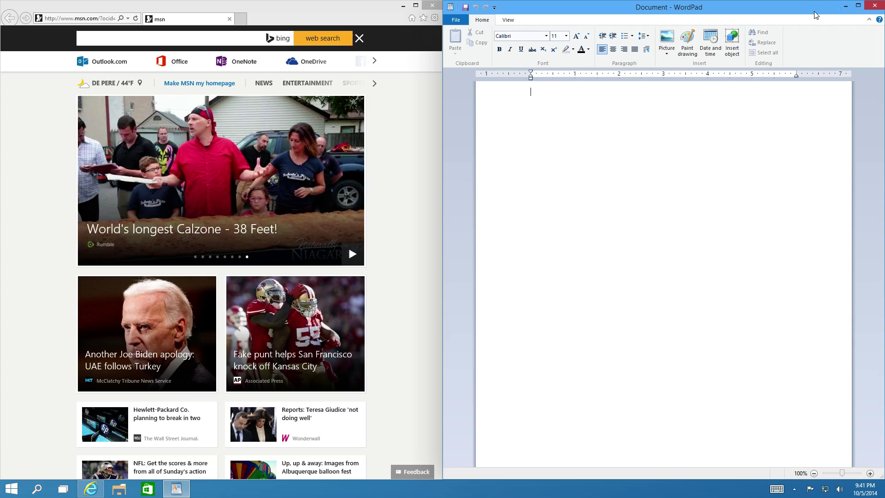
# Unsnap WordPad into a movable window beside Internet Explorer, and maximize and restore it
pyautogui.moveTo(692, 1)
pyautogui.moveTo(765, 2); pyautogui.dragTo(738, 76)
pyautogui.moveTo(719, 257); pyautogui.dragTo(718, 454)
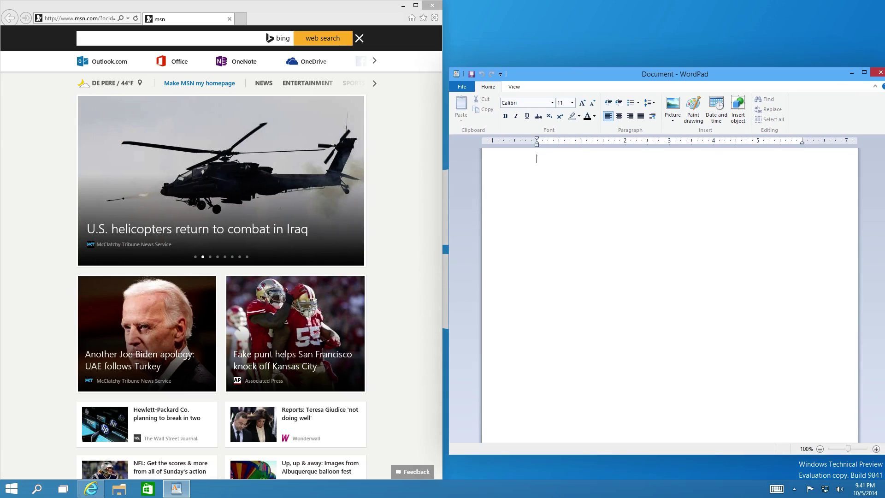
pyautogui.doubleClick(743, 76)
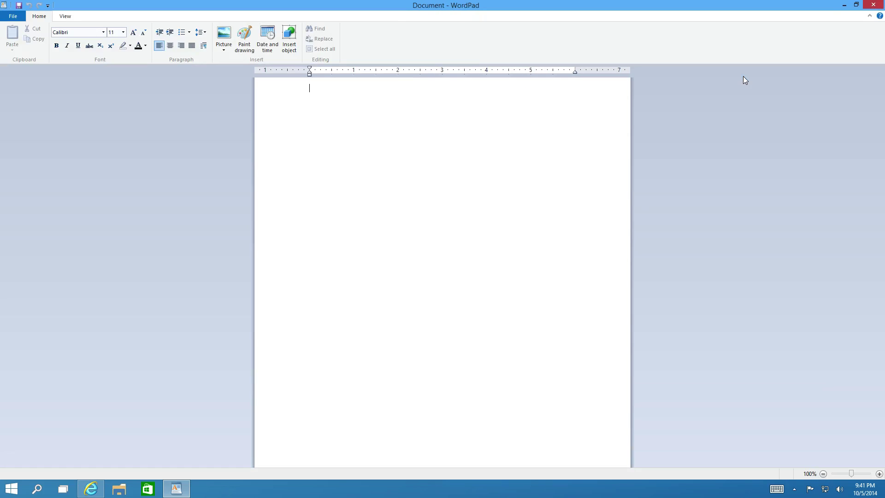
pyautogui.click(856, 4)
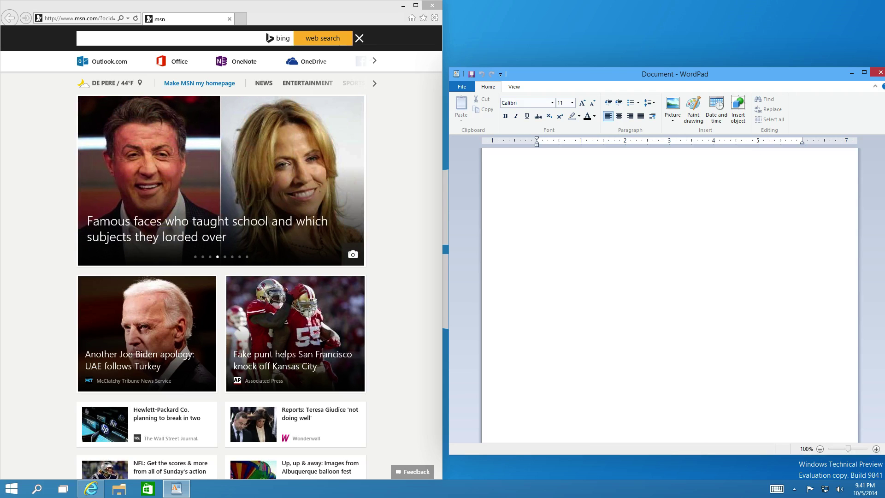
# Close the WordPad and Internet Explorer windows to clear the desktop
pyautogui.click(881, 72)
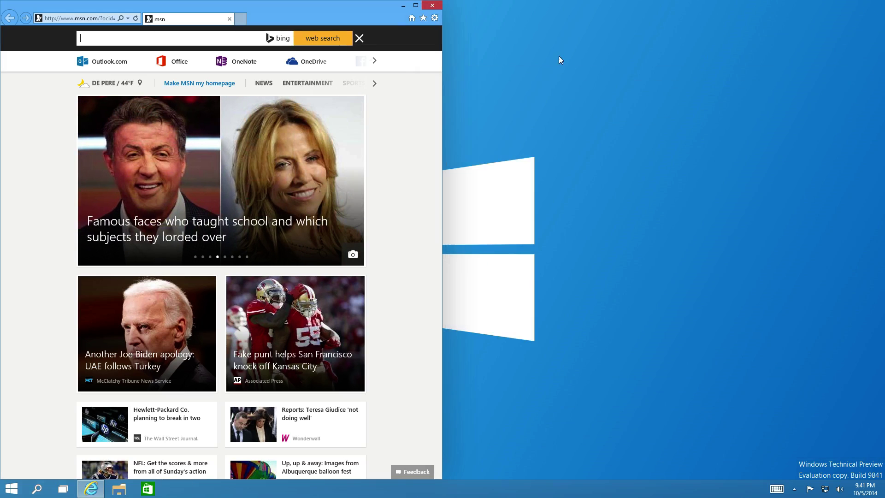
pyautogui.click(439, 6)
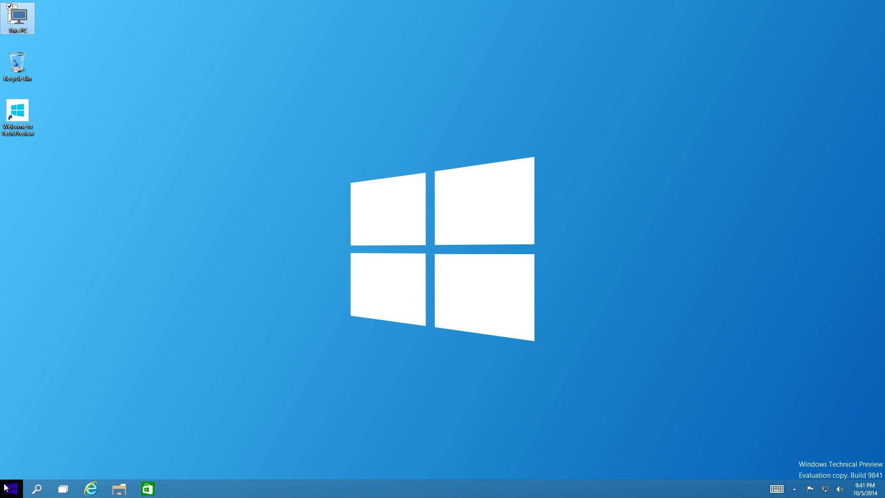
# Launch the Windows Store app and bring its home page up on the desktop
pyautogui.click(147, 489)
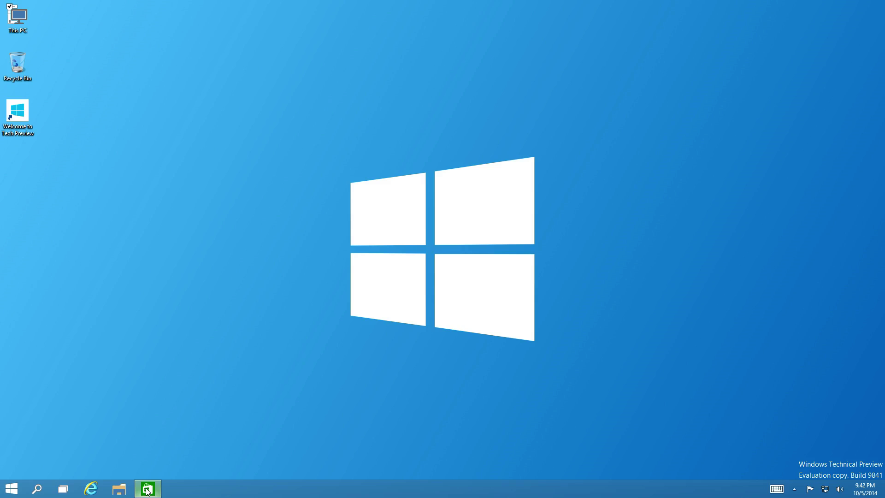
pyautogui.moveTo(149, 492)
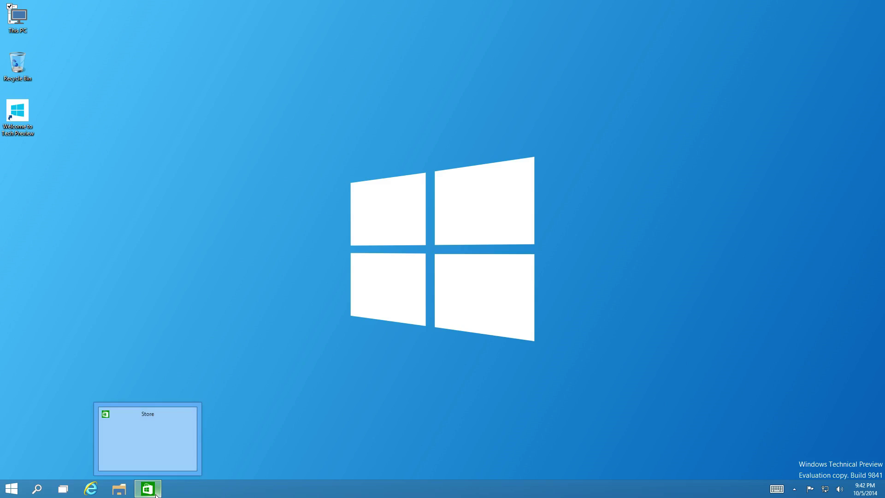
pyautogui.click(10, 492)
pyautogui.click(164, 461)
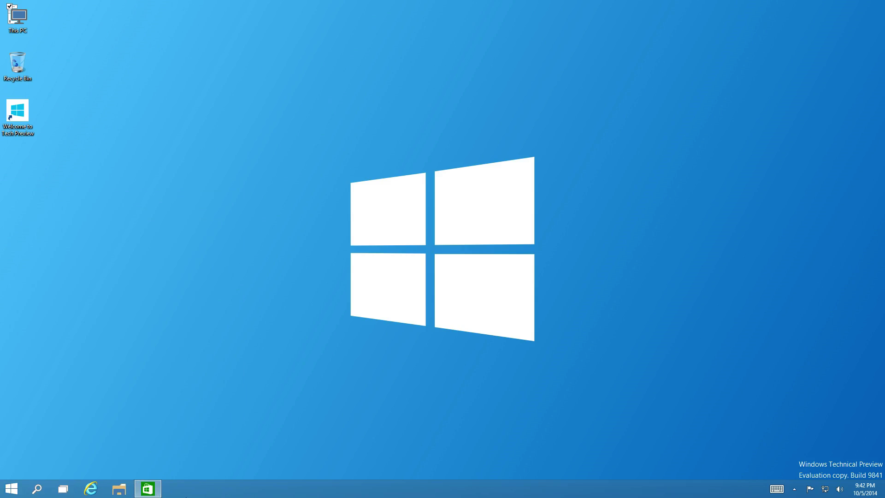
pyautogui.rightClick(159, 491)
pyautogui.click(160, 466)
pyautogui.click(148, 490)
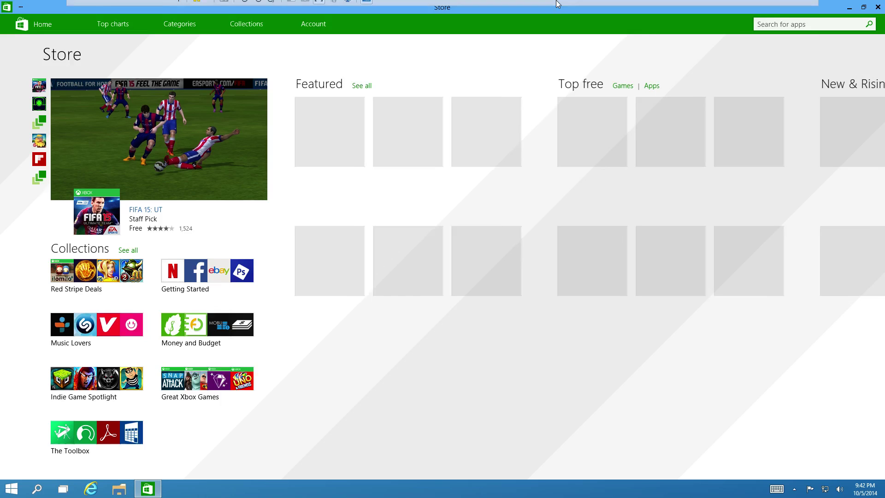
pyautogui.moveTo(557, 4)
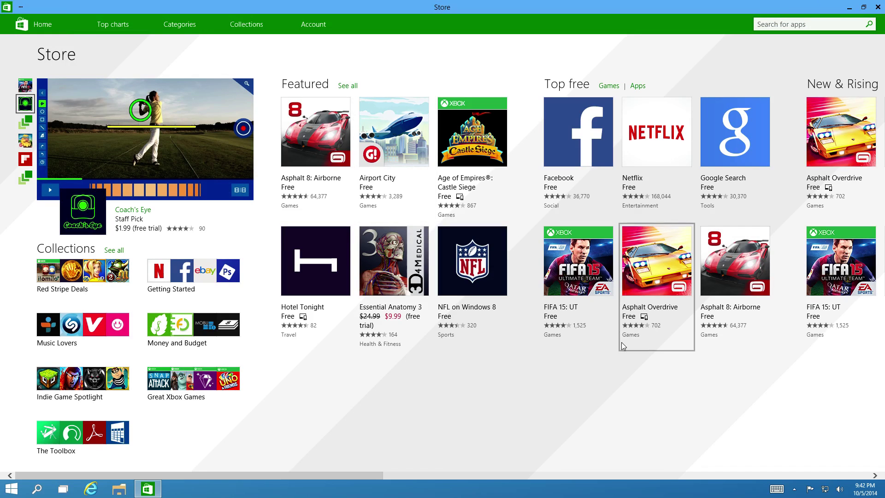
# Open the featured Airport City app's page and try to install it, cancelling the Microsoft account switch
pyautogui.click(403, 143)
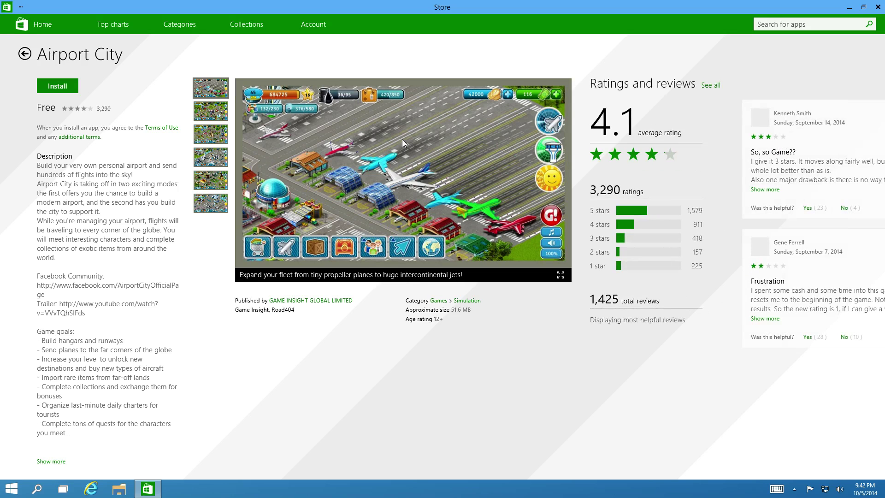
pyautogui.click(54, 86)
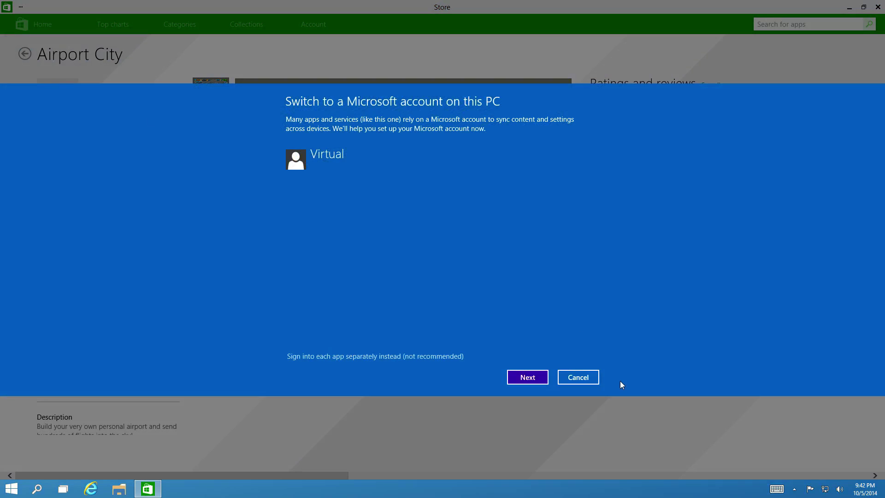
pyautogui.click(573, 376)
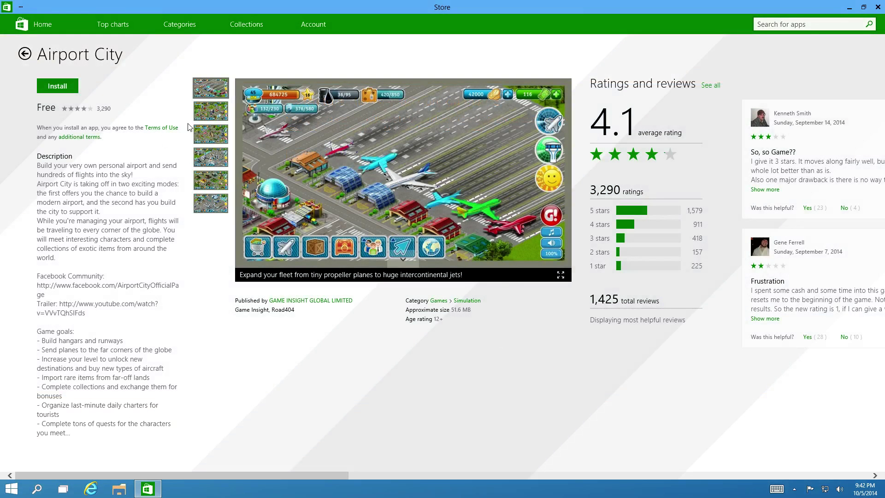
# Look through the Airport City preview screenshots and close the Store
pyautogui.click(206, 118)
pyautogui.click(206, 130)
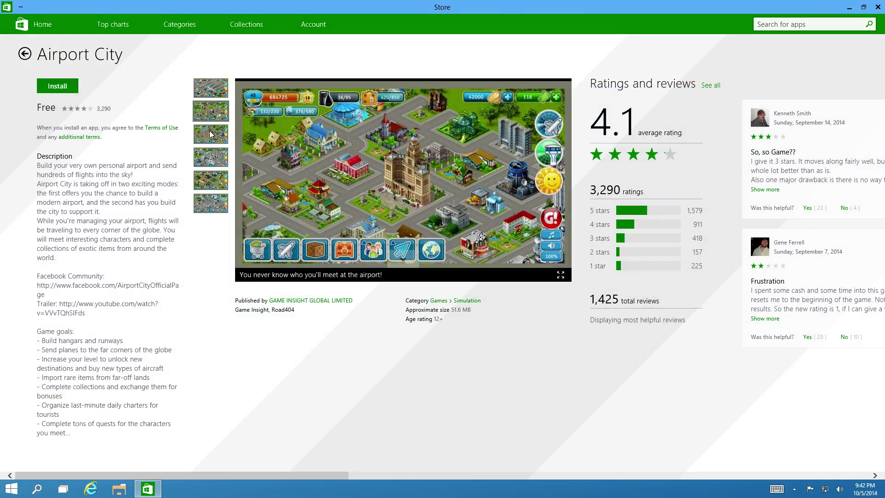
pyautogui.click(213, 156)
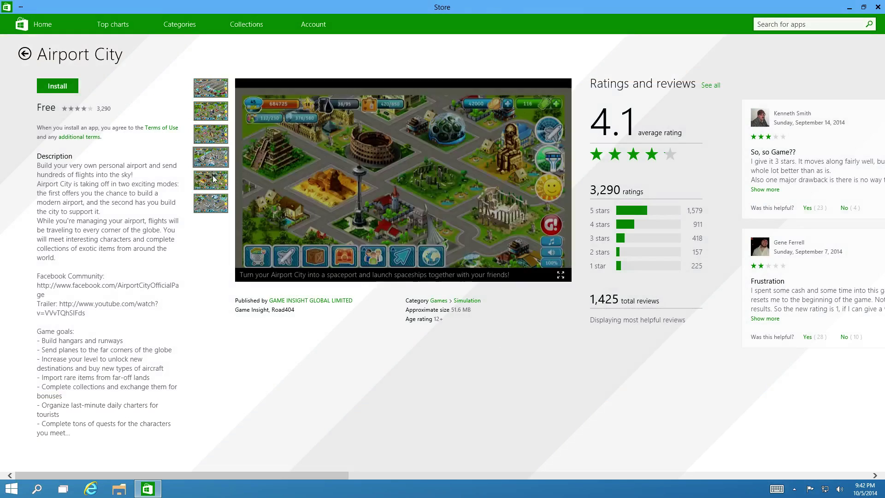
pyautogui.click(211, 180)
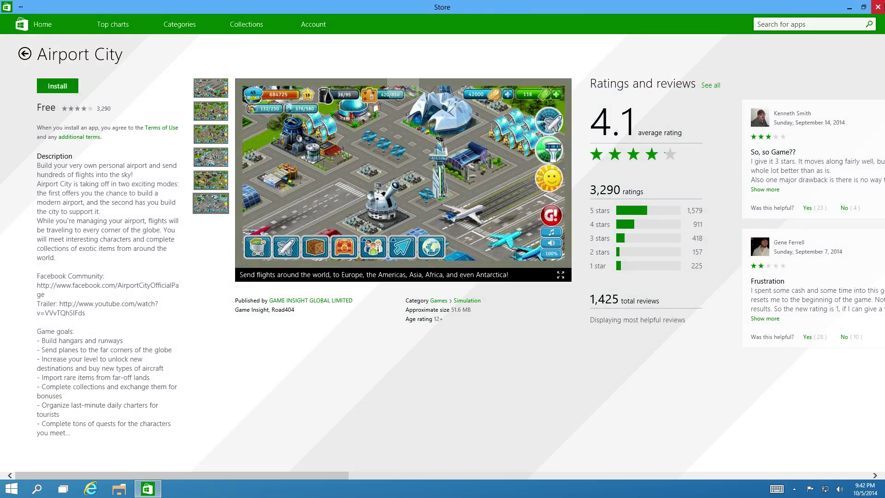
pyautogui.click(879, 7)
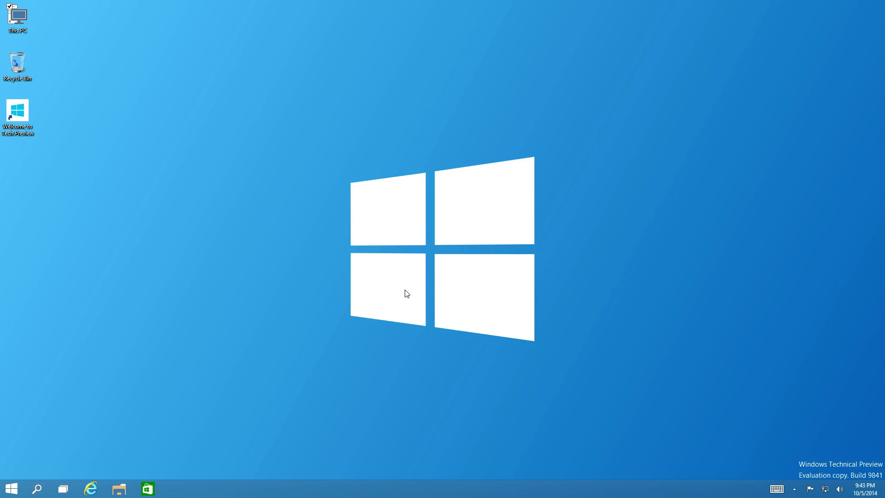
pyautogui.moveTo(336, 333); pyautogui.dragTo(569, 167)
pyautogui.moveTo(560, 363); pyautogui.dragTo(319, 146)
# Browse the Start menu's All Apps list and launch the Games app
pyautogui.click(12, 489)
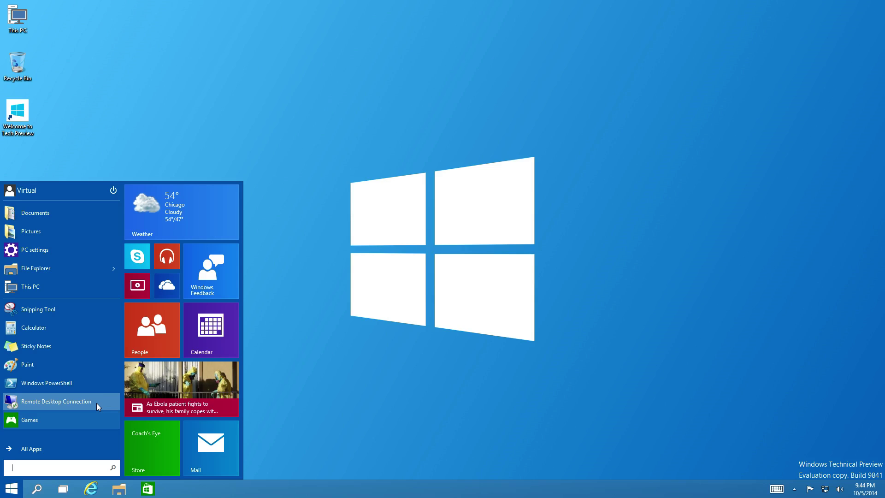
pyautogui.click(41, 449)
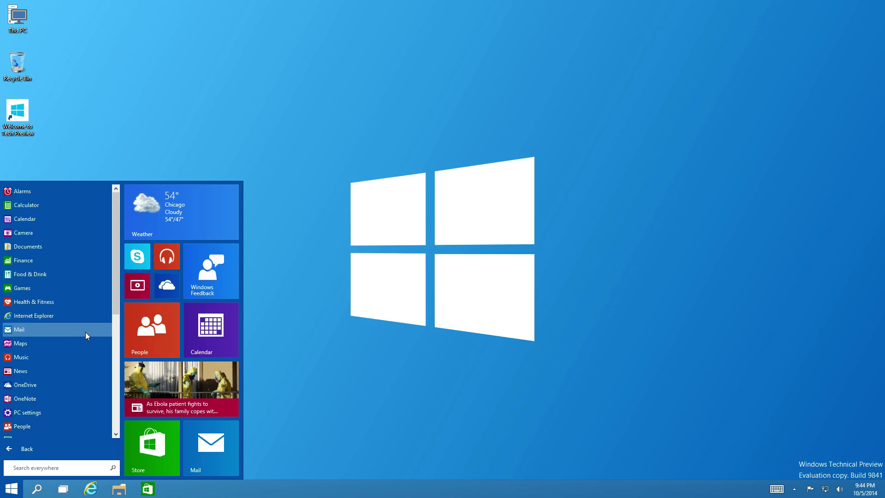
pyautogui.scroll(-2, 84, 332)
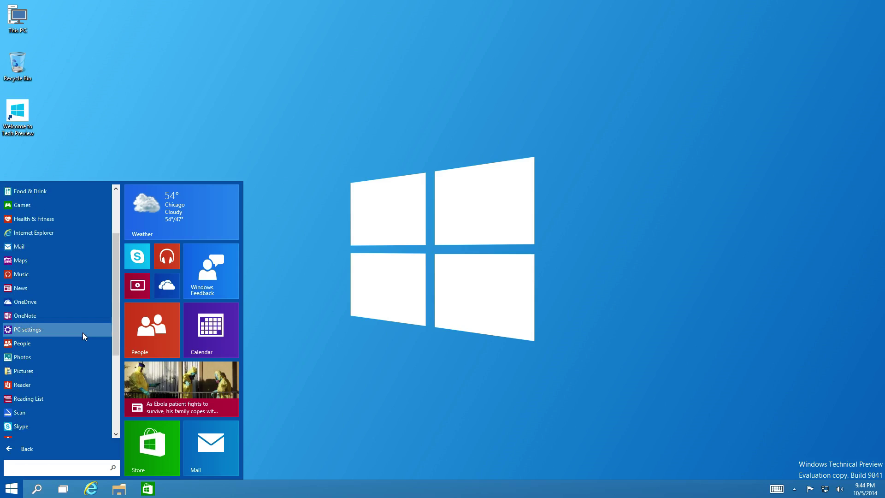
pyautogui.press('Escape')
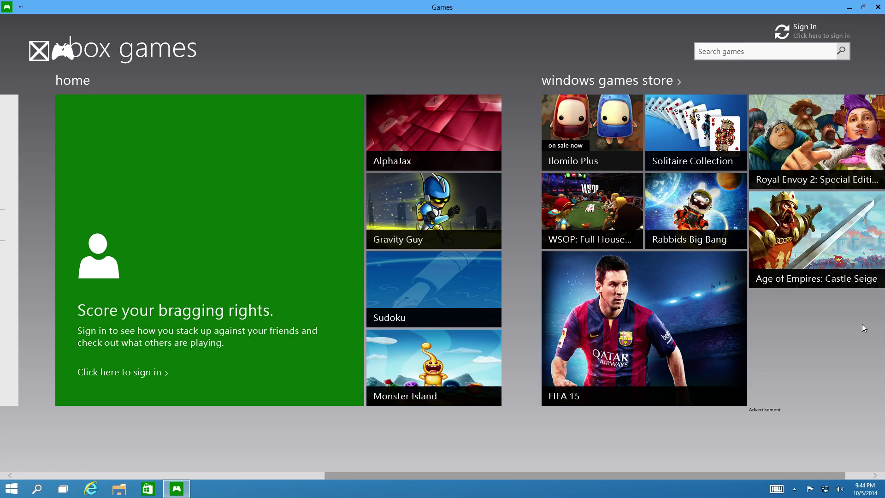
# Open the windows games store and look through its new releases
pyautogui.click(644, 79)
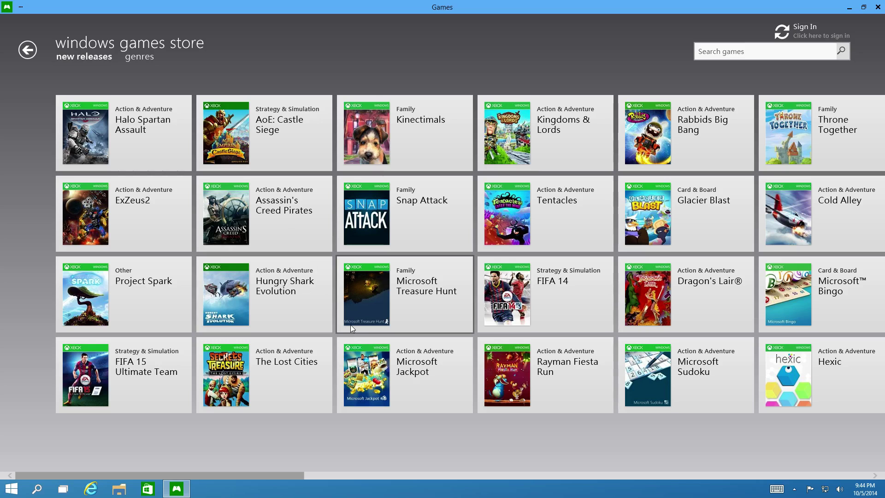
pyautogui.scroll(-3, 350, 325)
pyautogui.scroll(-2, 351, 324)
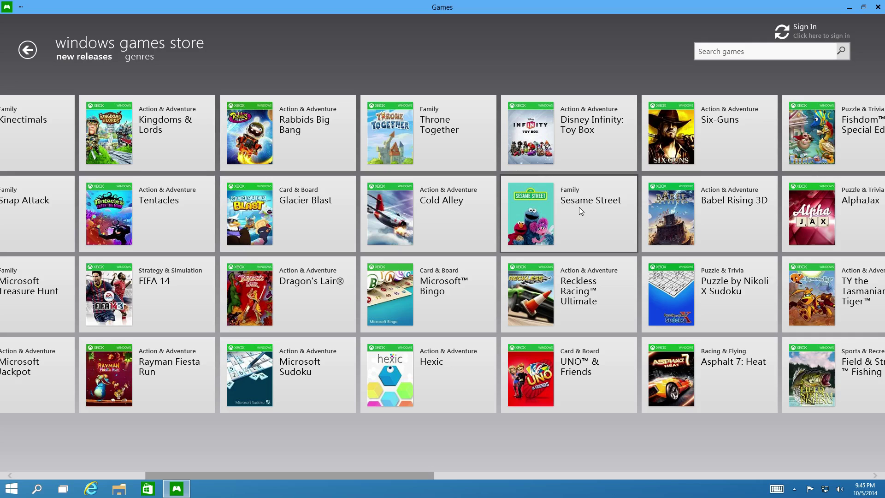
pyautogui.scroll(-5, 579, 207)
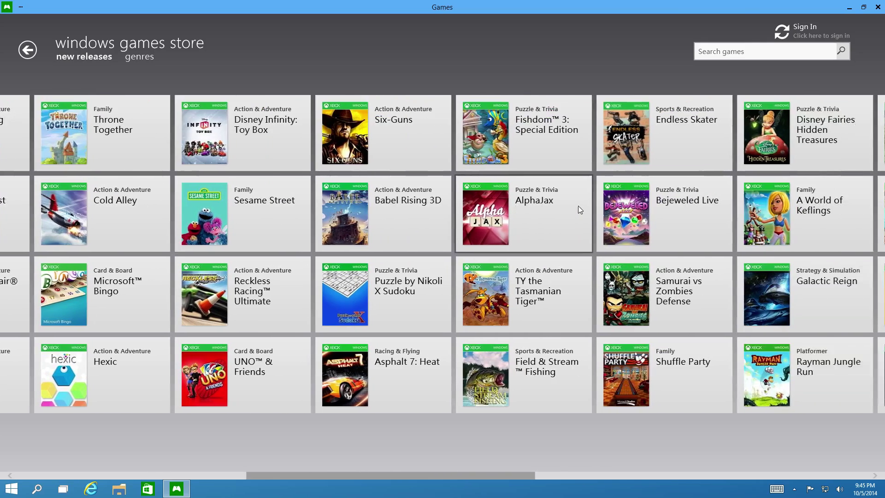
pyautogui.scroll(-2, 579, 209)
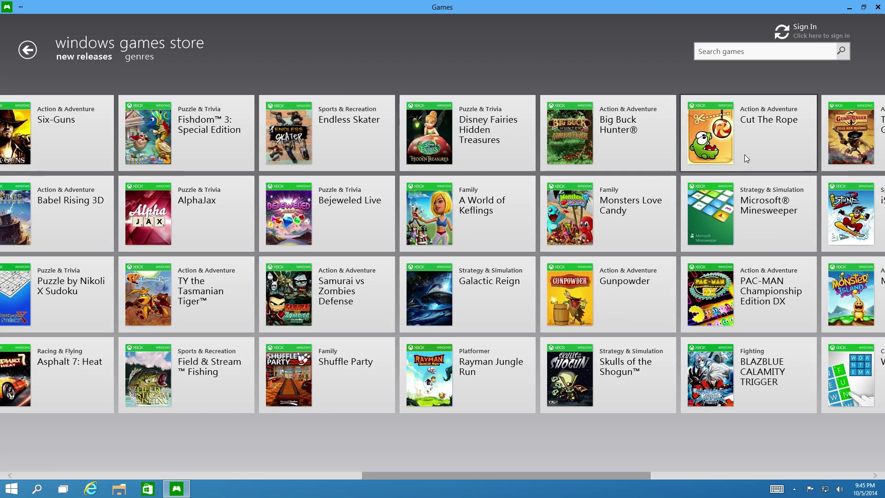
pyautogui.scroll(-3, 760, 162)
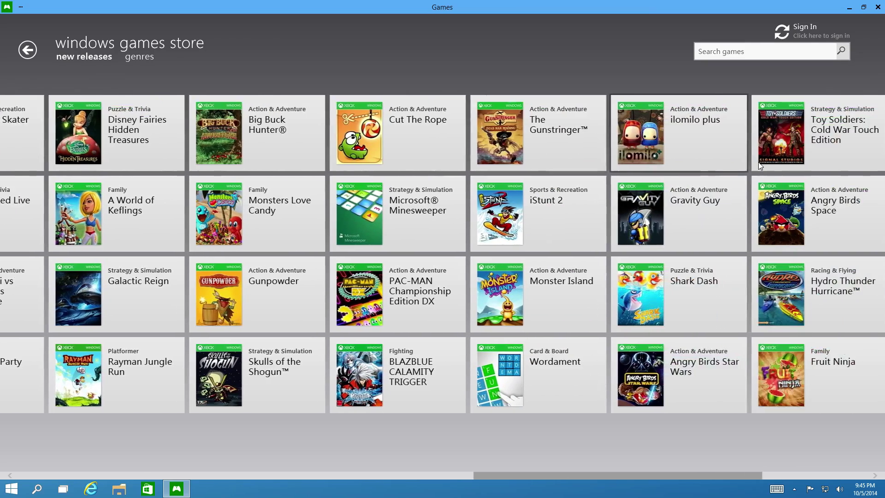
pyautogui.scroll(-2, 759, 162)
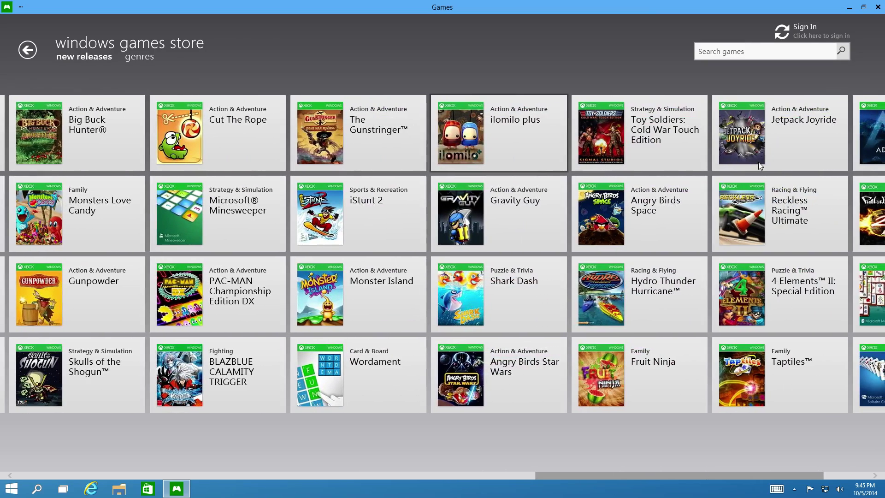
# Look through the remaining new releases in the windows games store and close the Games app
pyautogui.scroll(-1, 759, 162)
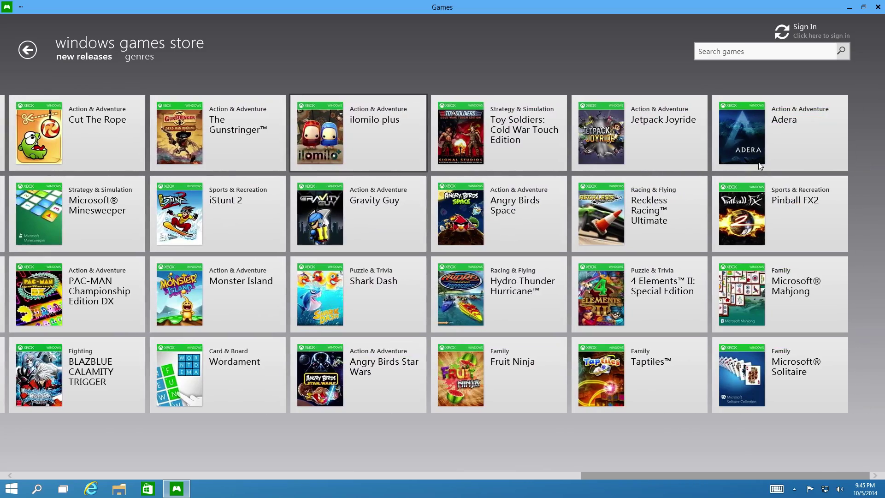
pyautogui.scroll(8, 759, 162)
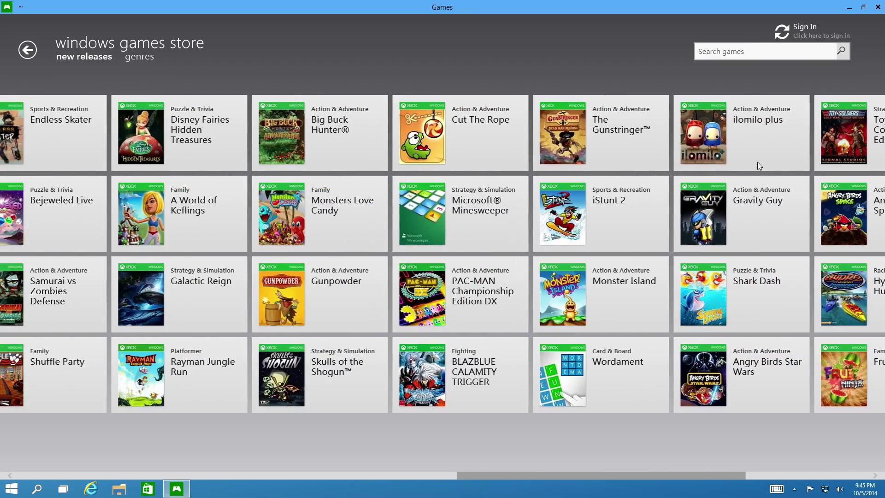
pyautogui.scroll(5, 759, 152)
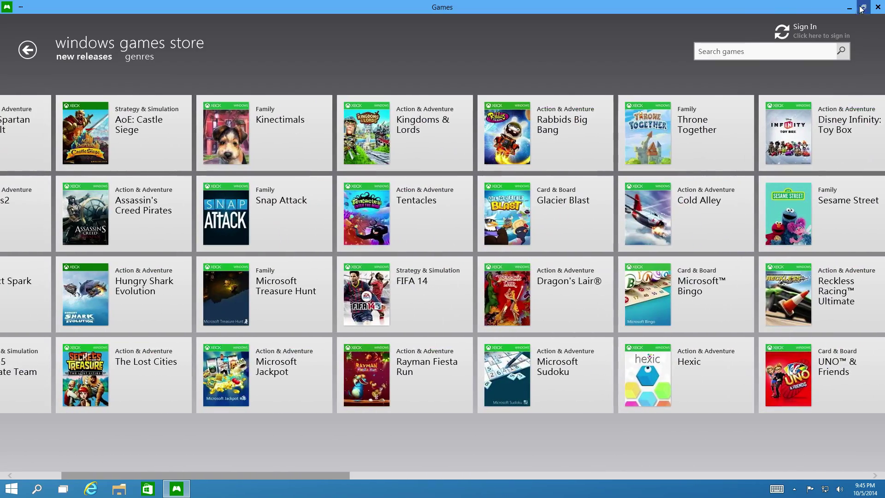
pyautogui.click(879, 7)
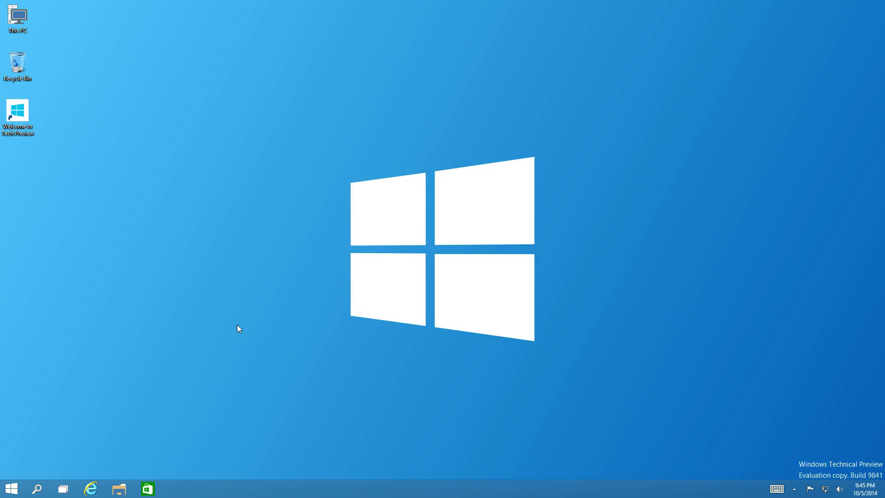
# Open This PC from the Start menu and close it, and briefly show the virtual desktop overview
pyautogui.click(11, 491)
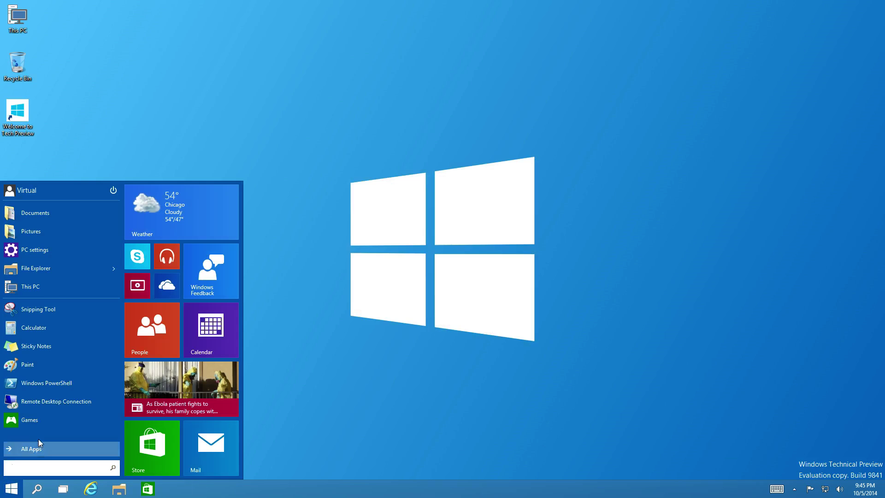
pyautogui.click(51, 287)
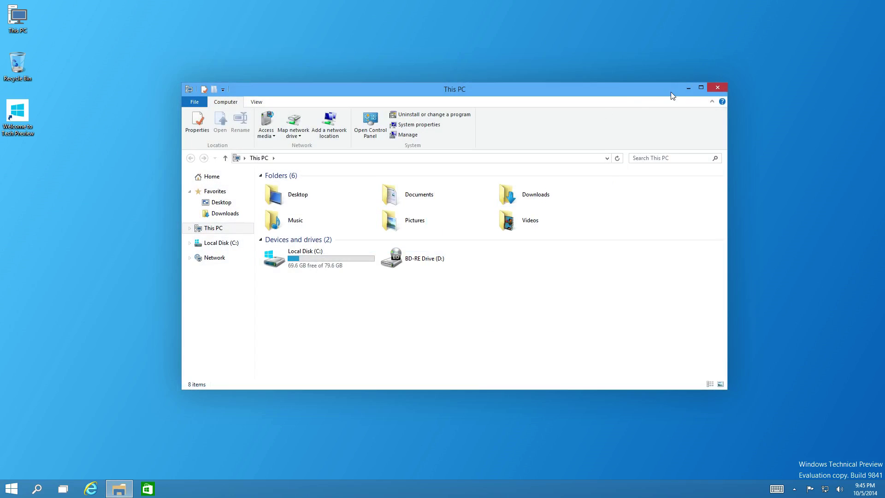
pyautogui.click(717, 90)
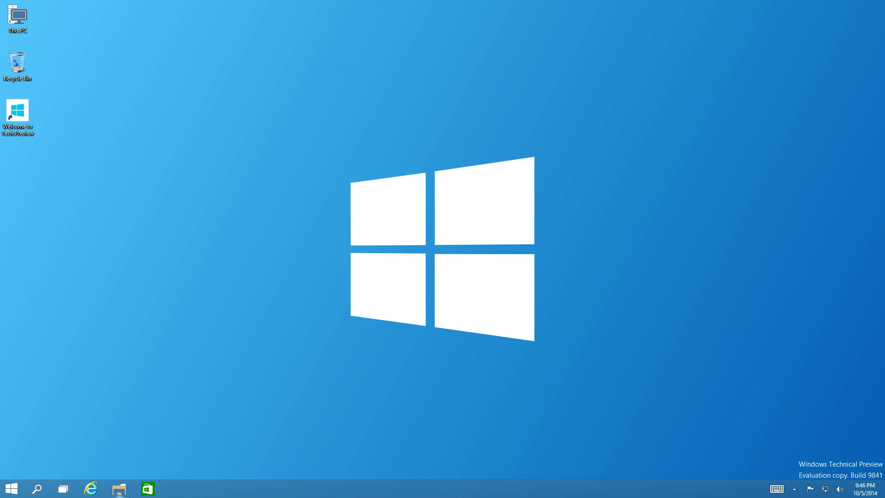
pyautogui.click(64, 490)
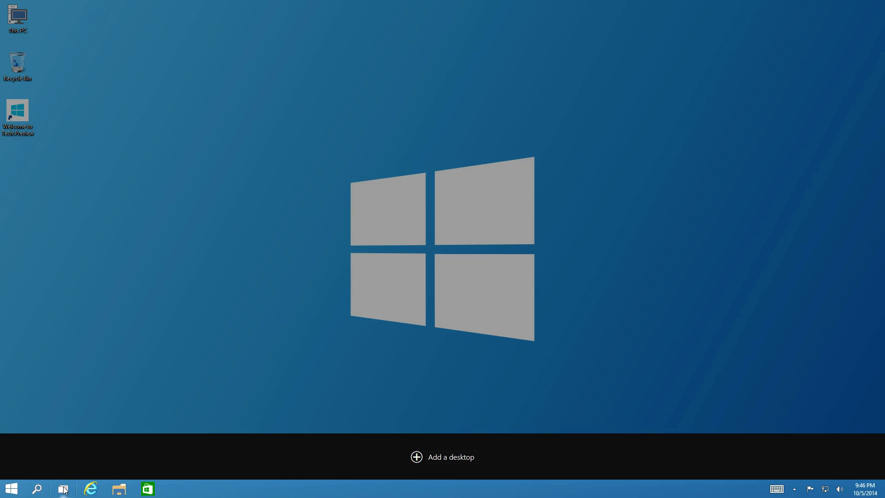
pyautogui.click(64, 489)
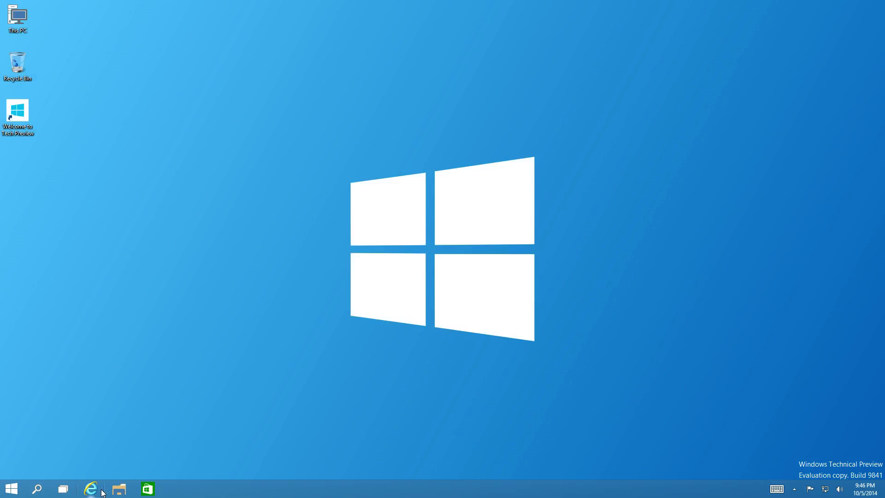
# Open the People app from its Start tile, cancel the Microsoft account switch, and close the app
pyautogui.click(12, 489)
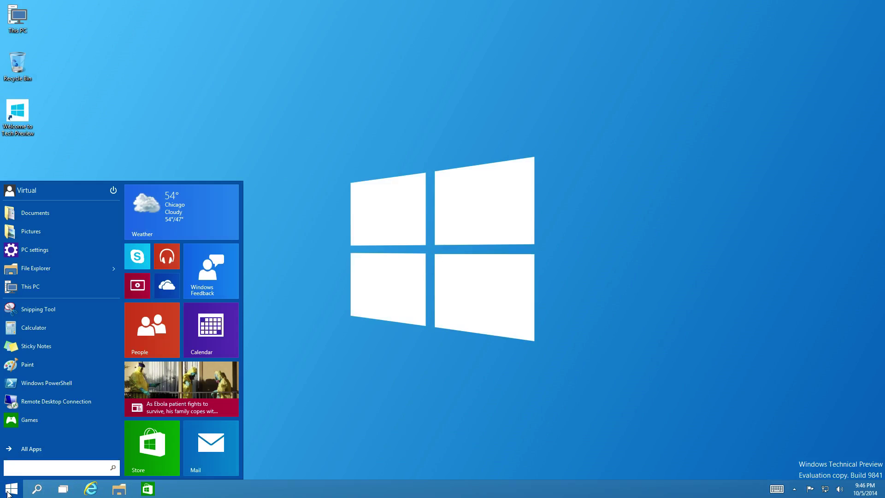
pyautogui.click(157, 336)
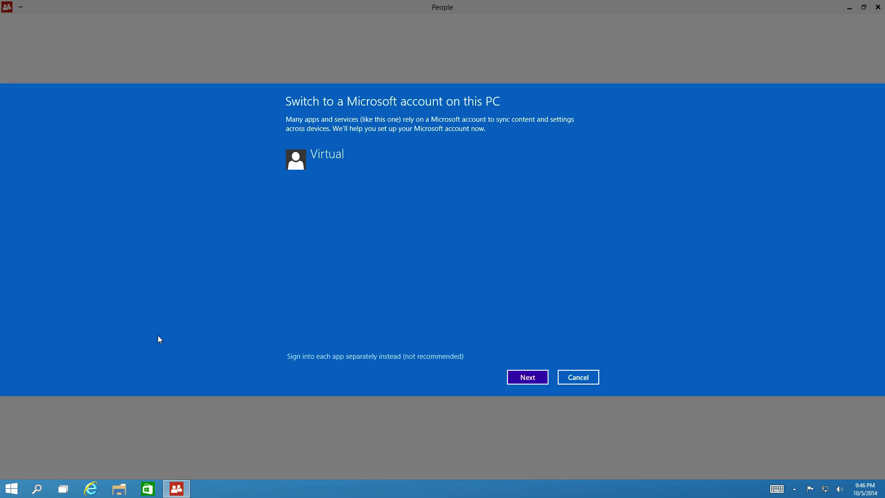
pyautogui.click(574, 384)
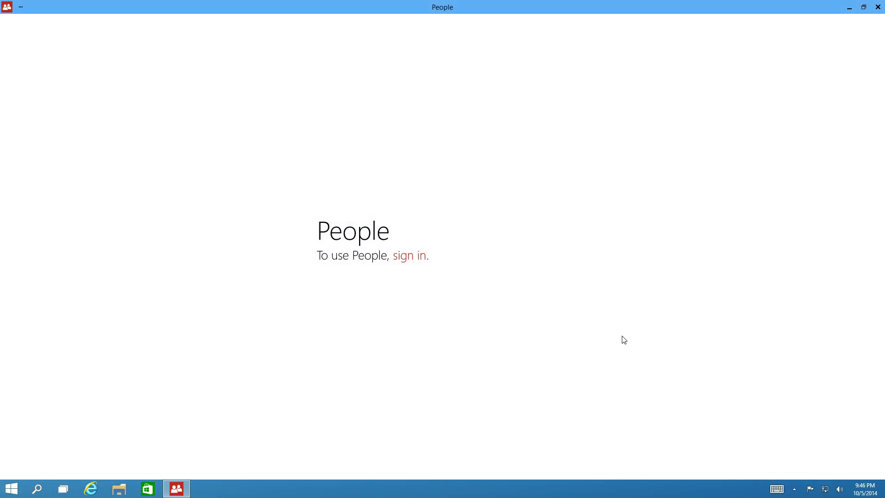
pyautogui.click(882, 11)
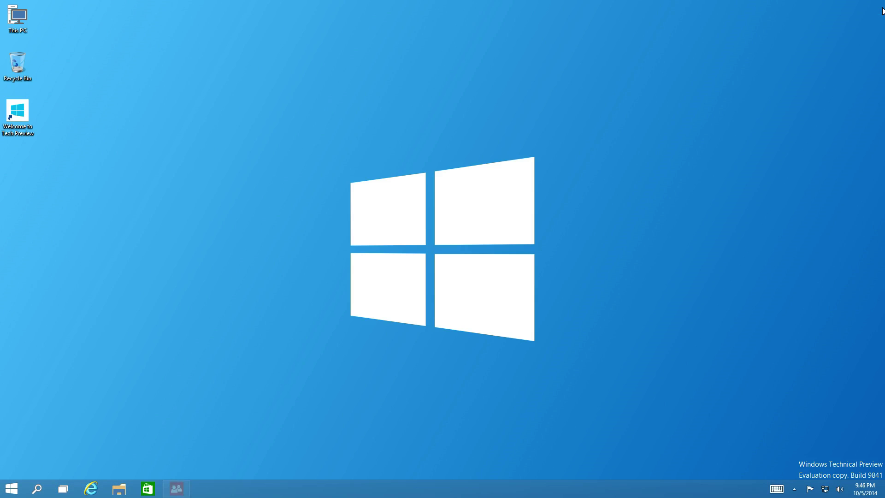
# Try the News tile on the Start menu at the Small size and at the Large size
pyautogui.click(25, 489)
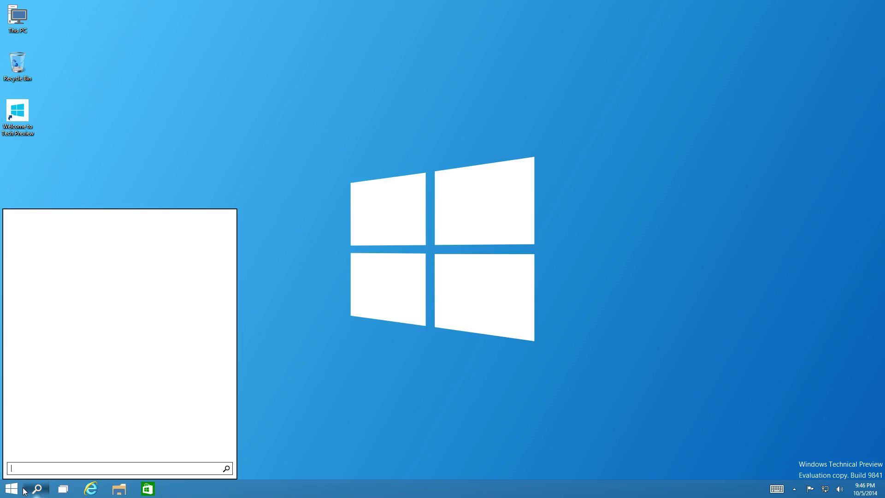
pyautogui.click(11, 490)
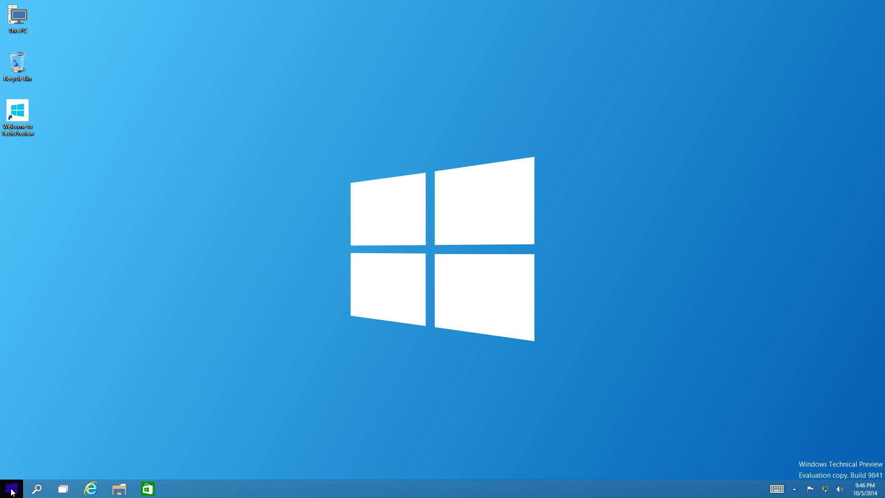
pyautogui.click(11, 490)
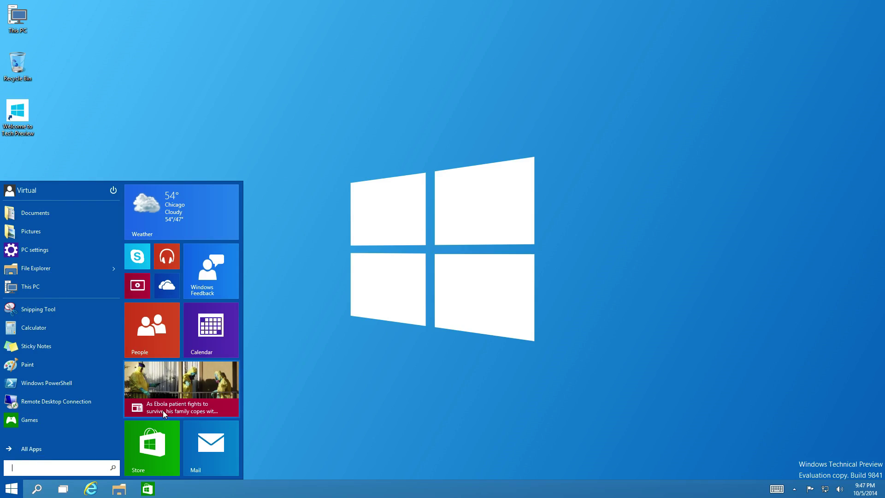
pyautogui.rightClick(170, 395)
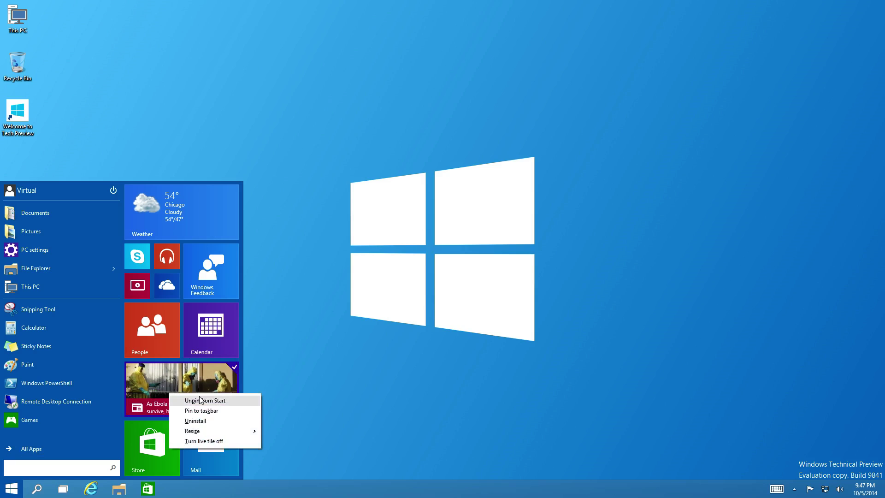
pyautogui.moveTo(207, 431)
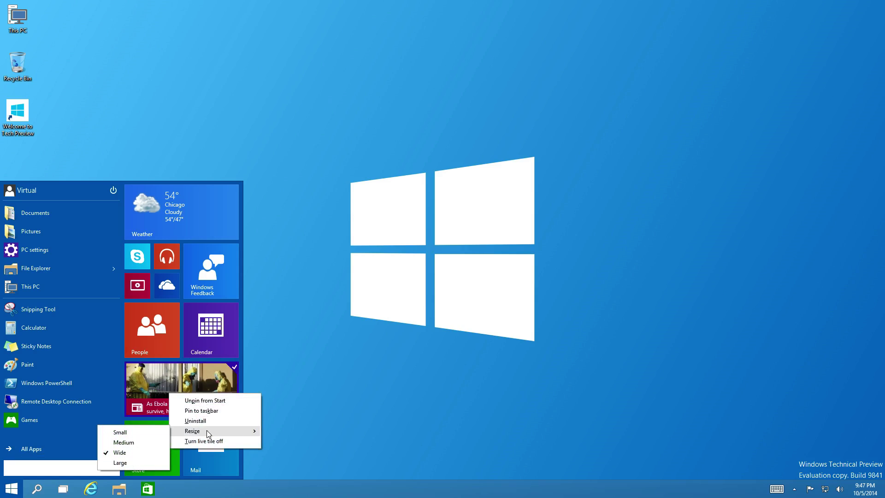
pyautogui.click(145, 434)
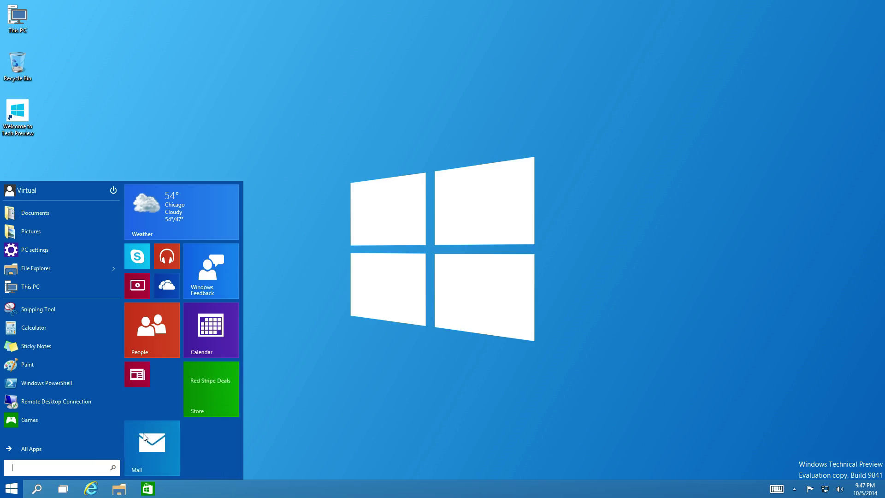
pyautogui.rightClick(134, 374)
pyautogui.moveTo(163, 410)
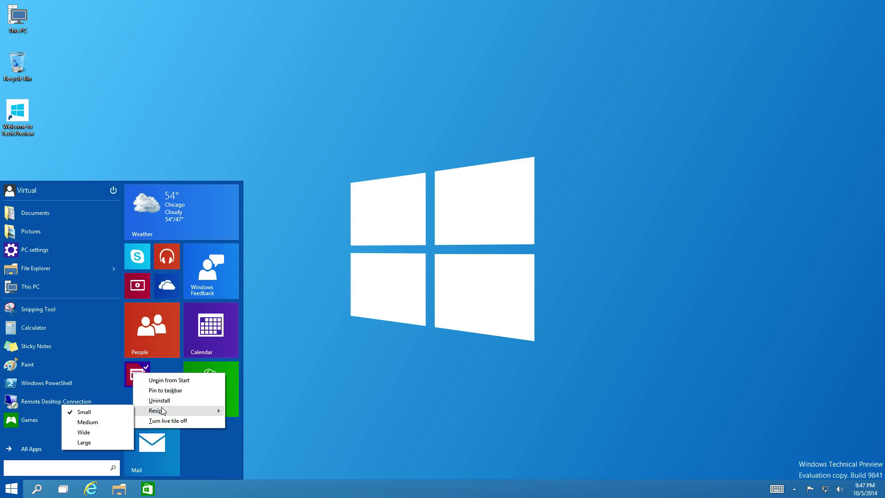
pyautogui.click(120, 444)
# Resize the News tile on the Start menu to Medium
pyautogui.rightClick(160, 417)
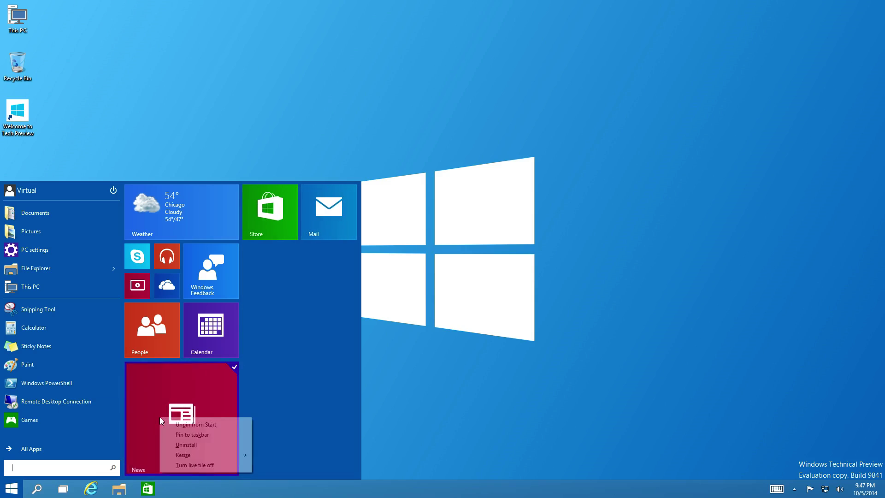
pyautogui.moveTo(194, 456)
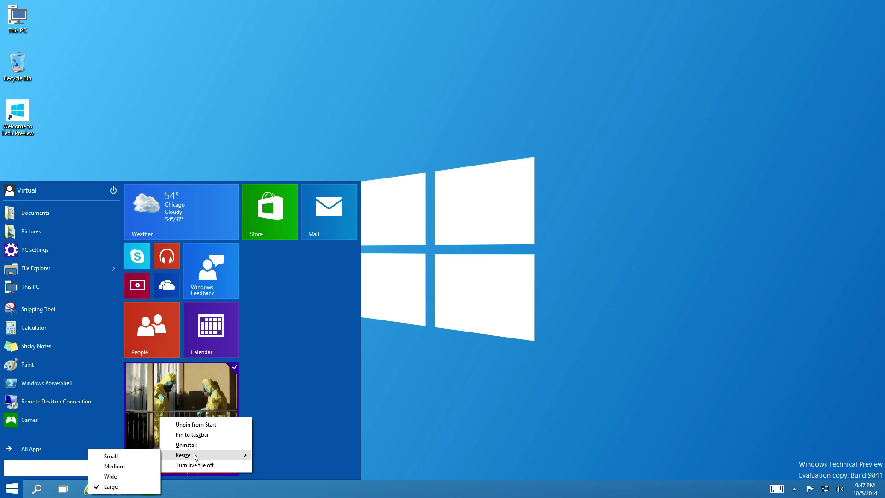
pyautogui.click(133, 466)
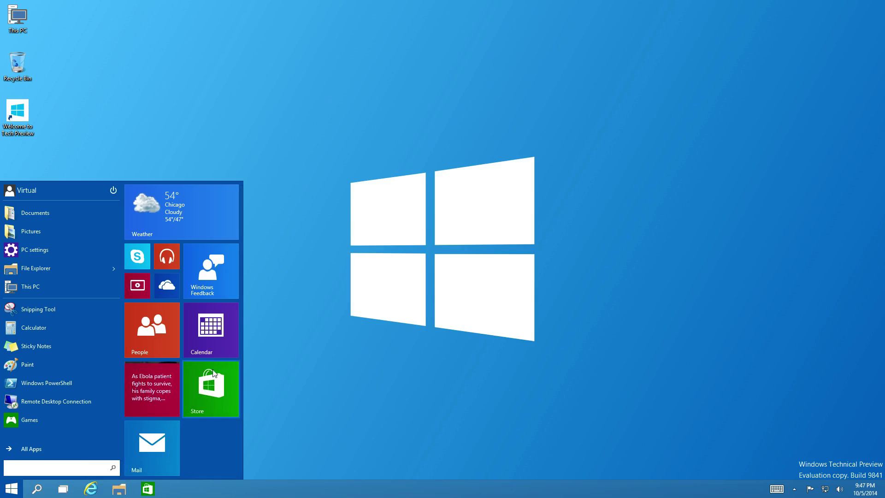
# Check the context options of the Calendar tile and Start background, and pin Scan from All Apps beside the Mail tile
pyautogui.rightClick(212, 345)
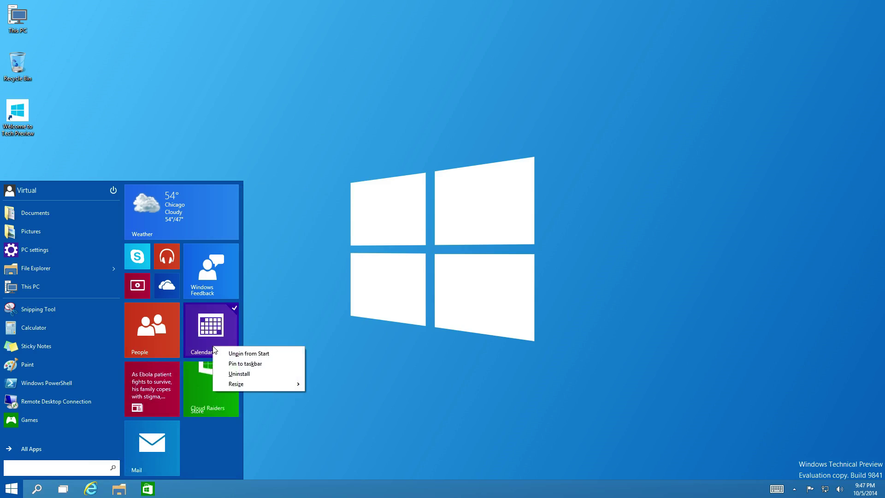
pyautogui.rightClick(206, 439)
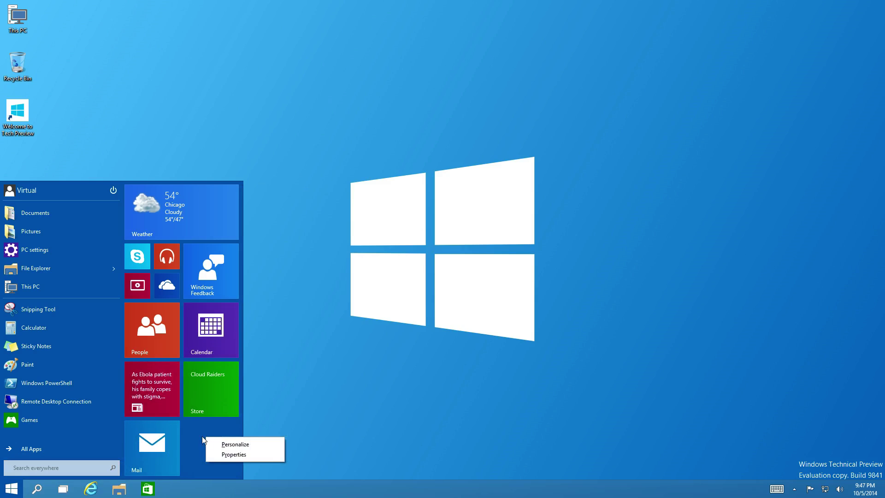
pyautogui.click(35, 451)
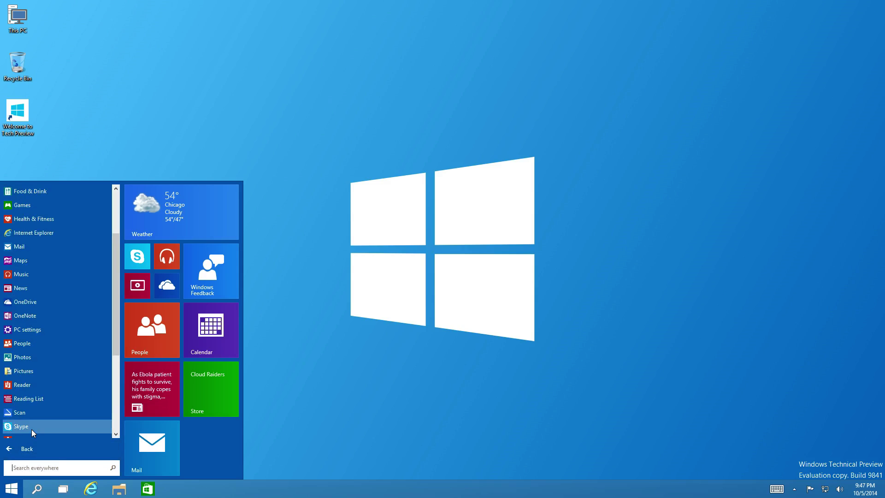
pyautogui.moveTo(29, 416); pyautogui.dragTo(208, 451)
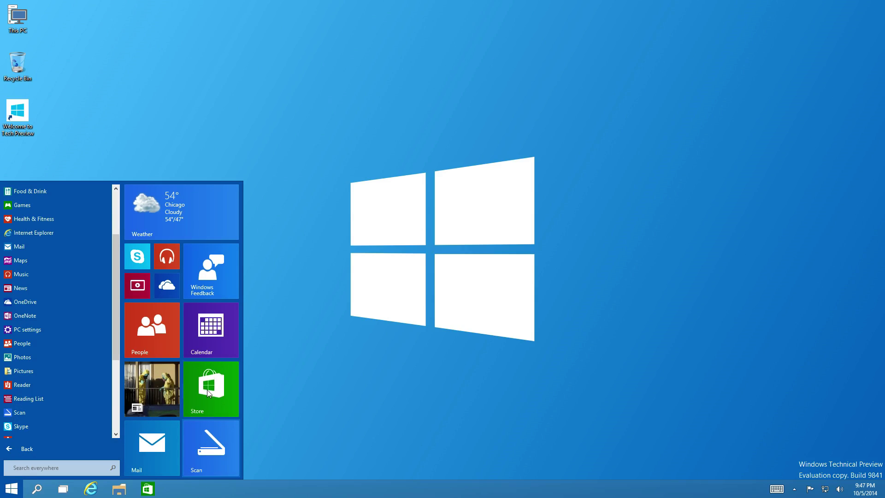
# Check the Weather tile's resize options, and place Music, PC settings, News and Maps from All Apps in the space beside the existing tiles
pyautogui.rightClick(192, 196)
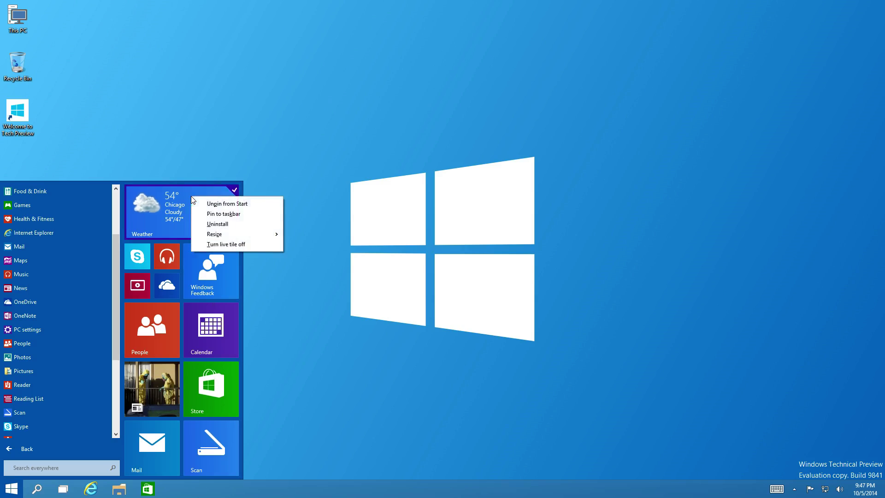
pyautogui.moveTo(229, 233)
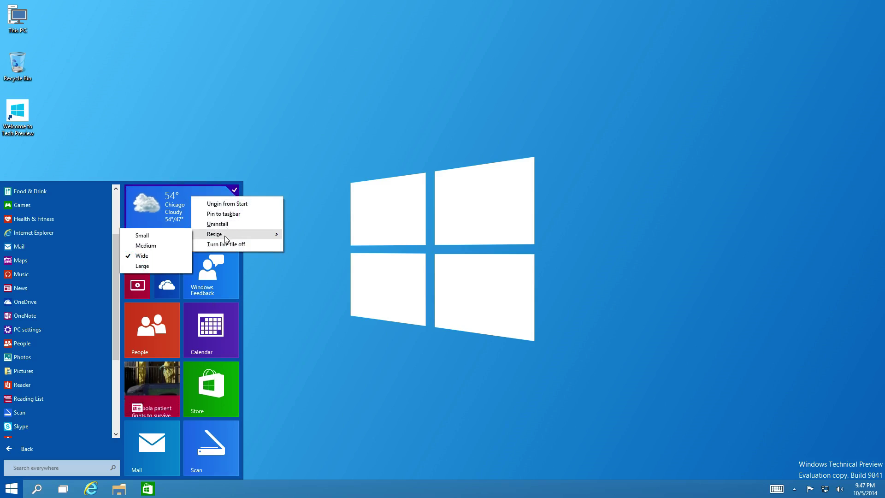
pyautogui.moveTo(31, 275); pyautogui.dragTo(268, 283)
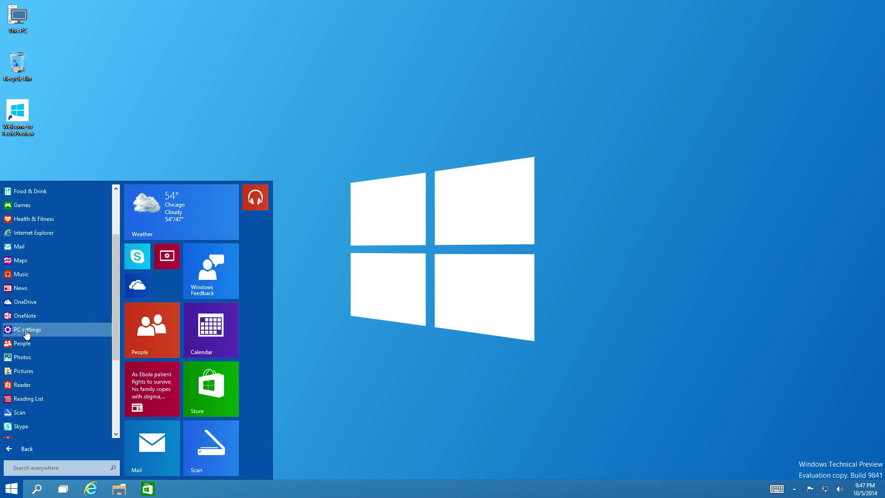
pyautogui.moveTo(26, 331); pyautogui.dragTo(289, 256)
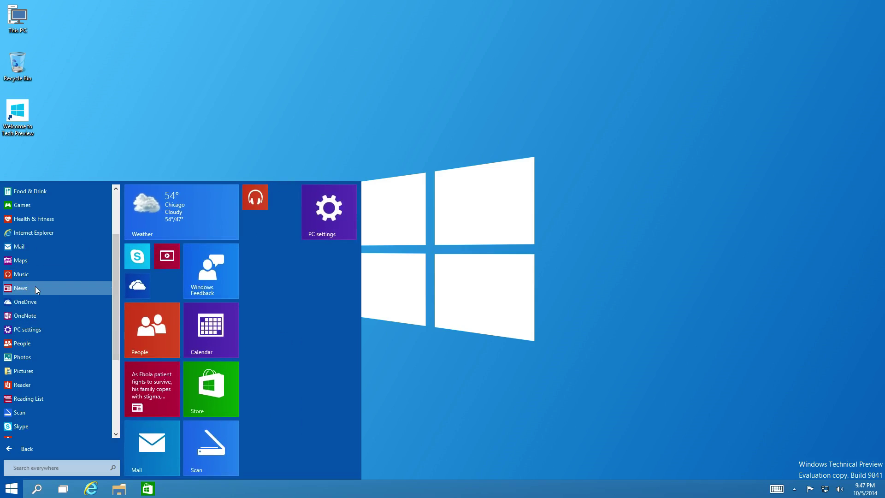
pyautogui.moveTo(35, 287); pyautogui.dragTo(292, 306)
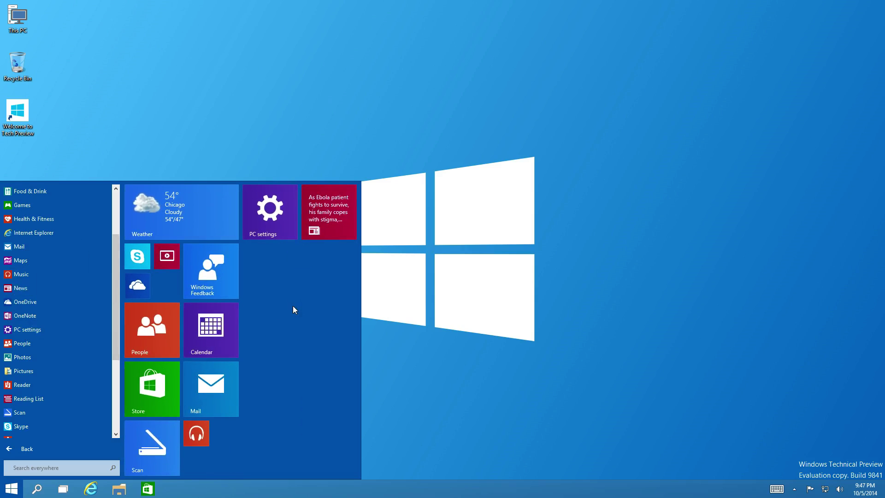
pyautogui.moveTo(29, 258); pyautogui.dragTo(290, 314)
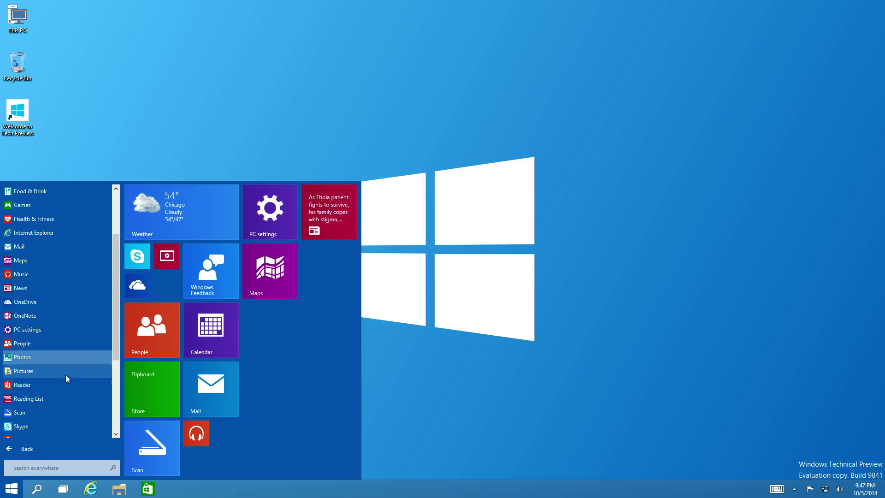
# Pin Sports from All Apps to the Start menu and move its tile above Maps, directly below PC settings and News
pyautogui.scroll(-1, 64, 377)
pyautogui.moveTo(32, 412); pyautogui.dragTo(351, 313)
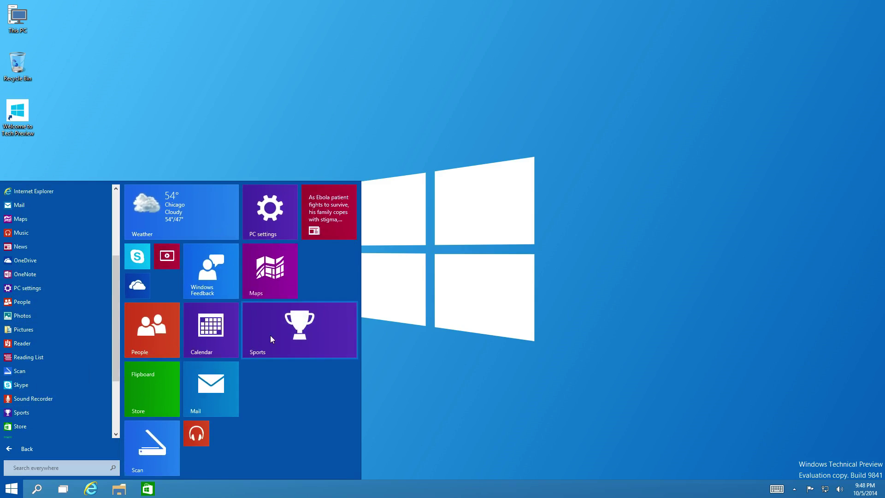
pyautogui.moveTo(281, 327); pyautogui.dragTo(328, 270)
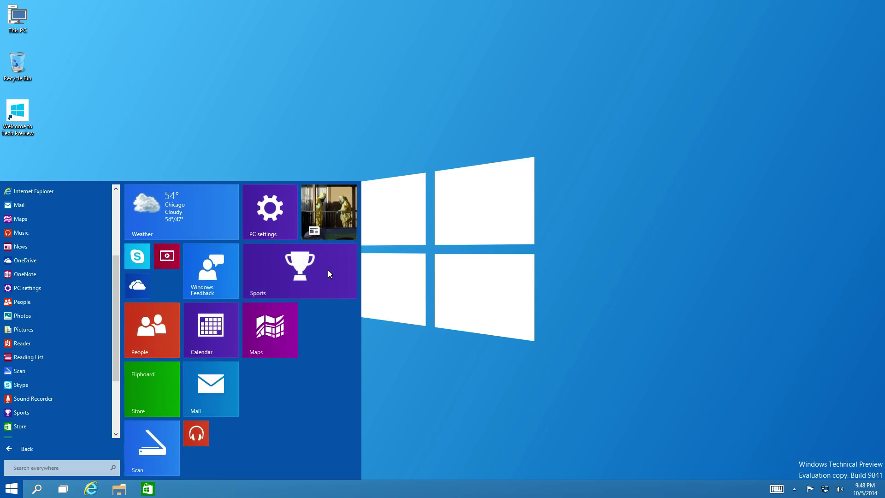
# Resize the Sports tile on the Start menu to Medium
pyautogui.rightClick(328, 269)
pyautogui.moveTo(367, 307)
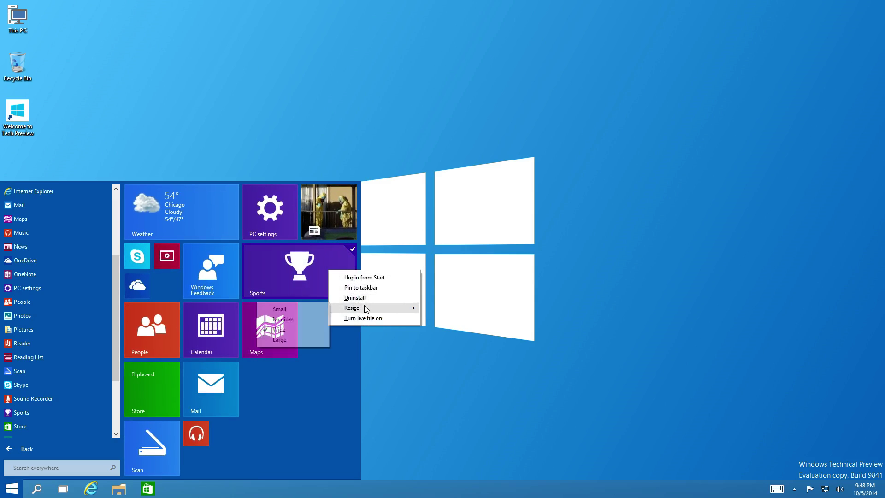
pyautogui.click(303, 319)
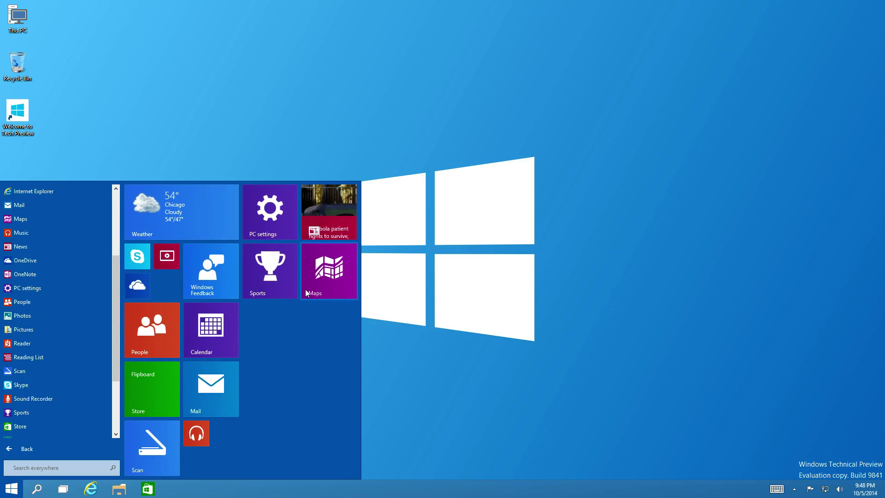
# Check the Weather tile's context and resize options, and close the Start menu without changing its size
pyautogui.rightClick(216, 227)
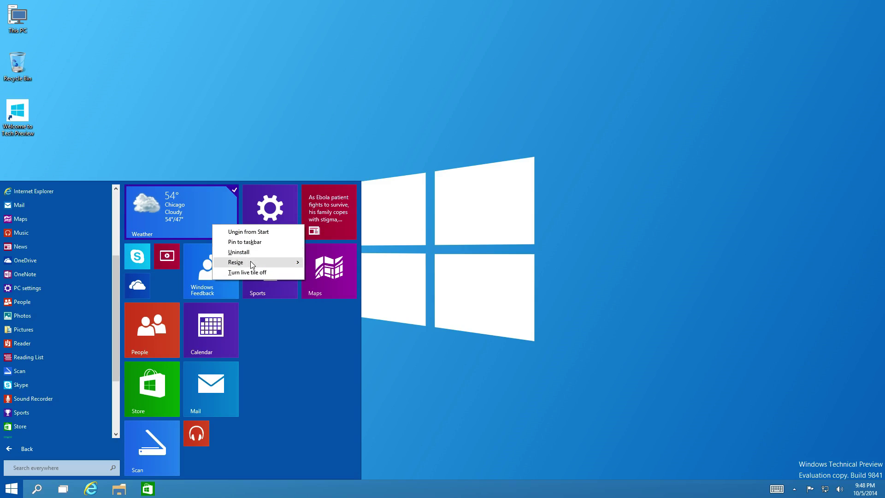
pyautogui.moveTo(252, 265)
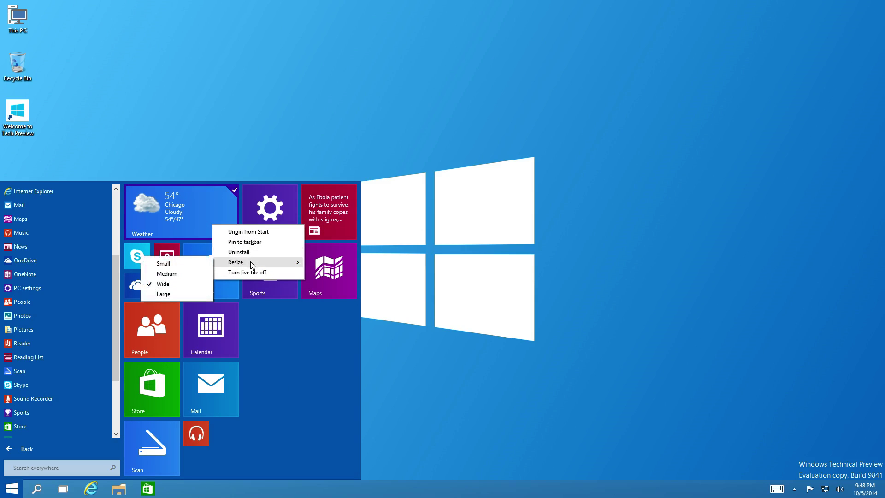
pyautogui.click(170, 179)
pyautogui.click(170, 180)
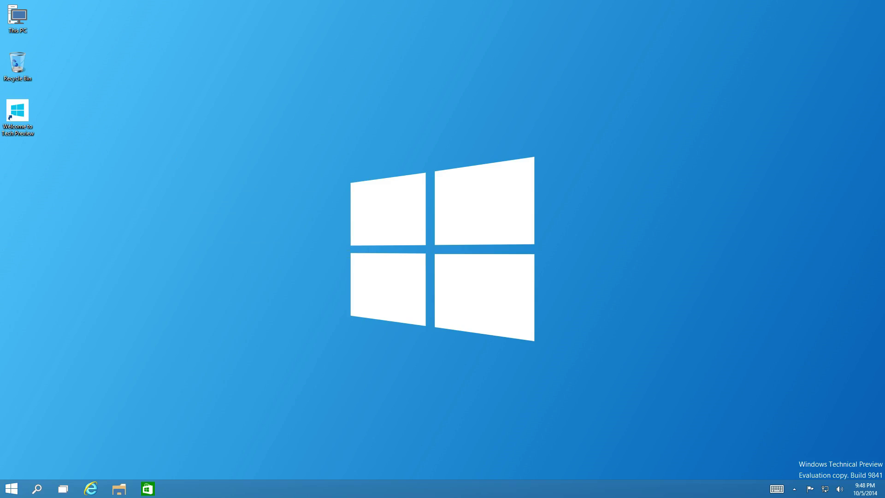
# Reduce the Start menu's height to a short, wide two-row tile layout and restore its taller layout
pyautogui.press('super')
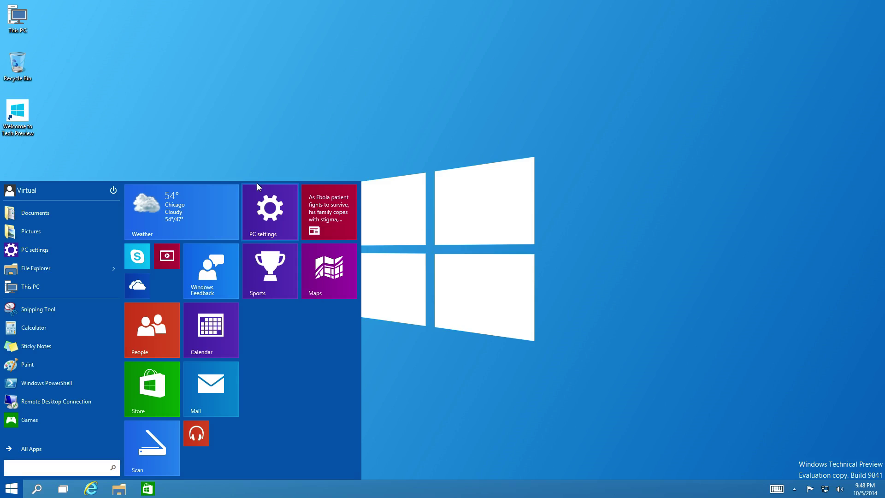
pyautogui.moveTo(259, 181); pyautogui.dragTo(230, 434)
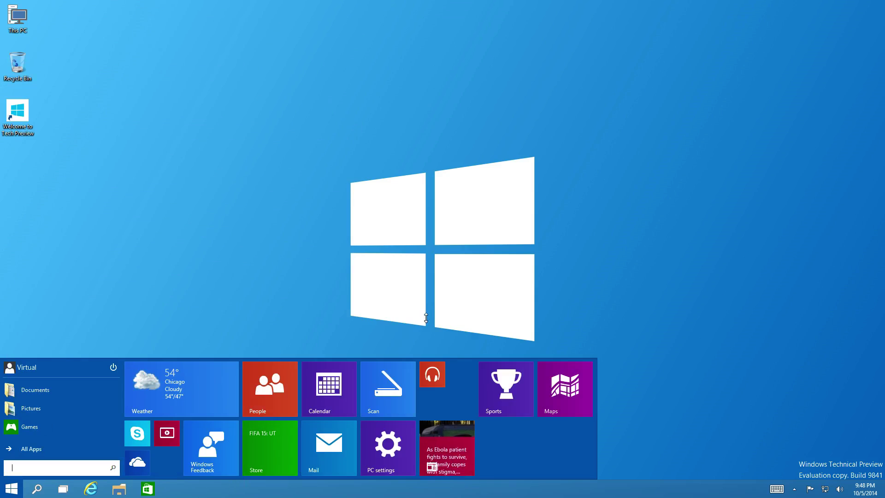
pyautogui.moveTo(426, 318); pyautogui.dragTo(324, 190)
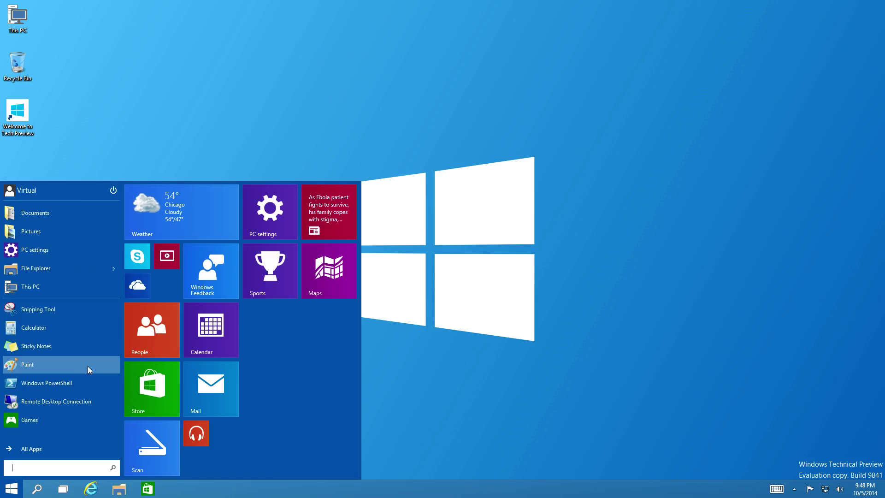
# Browse All Apps in the Start menu, launch Mail, cancel the Microsoft account switch and close the app
pyautogui.click(71, 448)
pyautogui.scroll(-5, 91, 392)
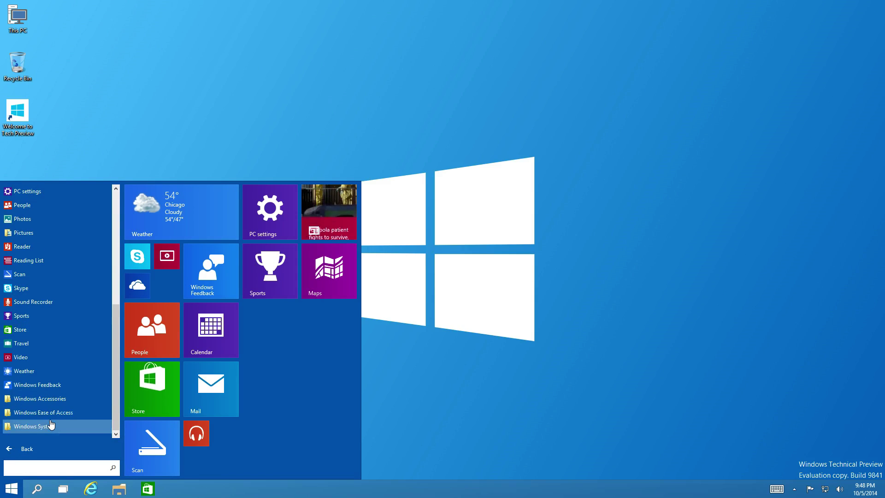
pyautogui.scroll(6, 50, 425)
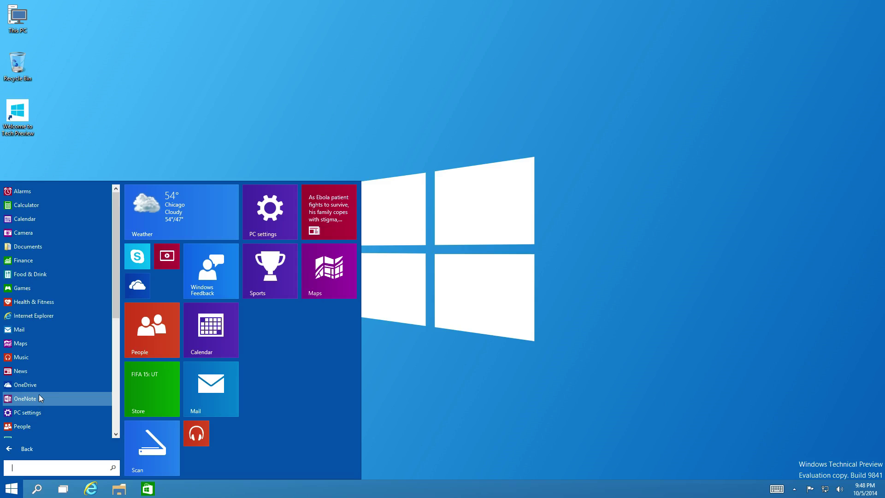
pyautogui.click(54, 332)
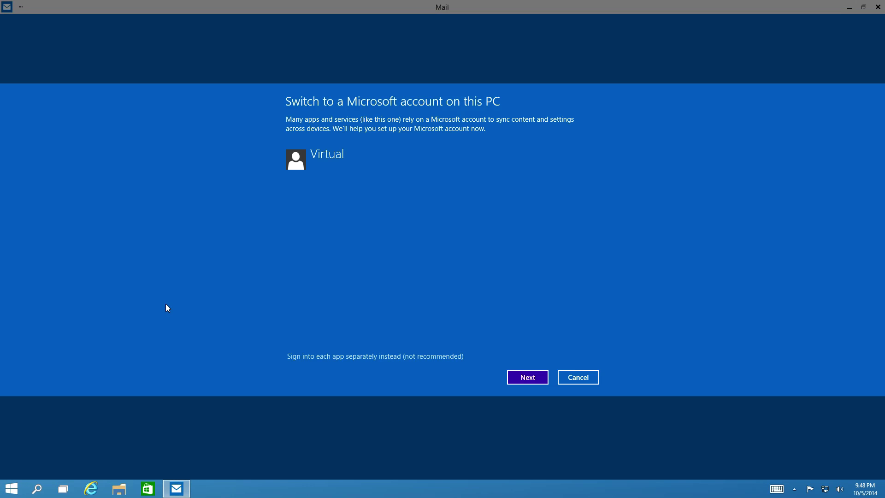
pyautogui.click(573, 379)
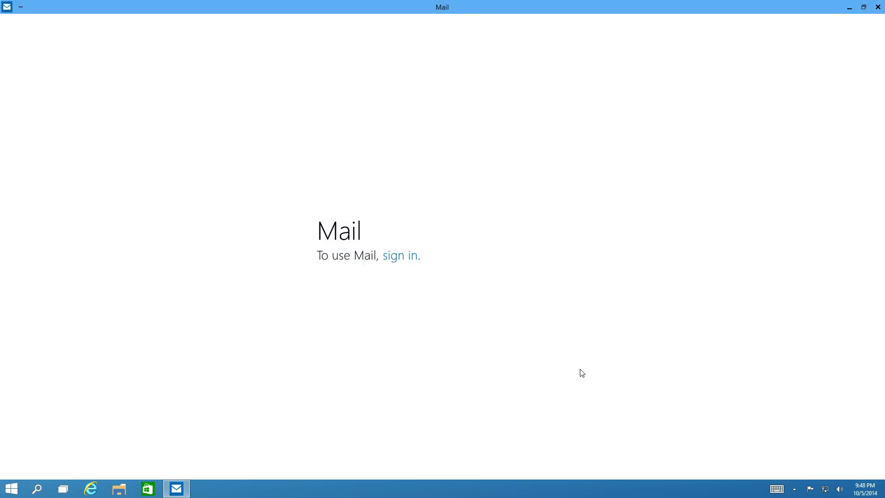
pyautogui.click(878, 7)
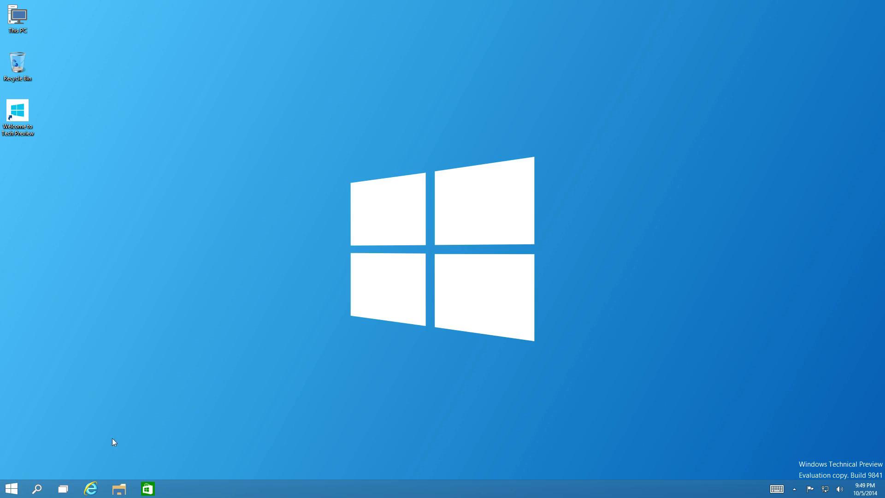
# Show the All Apps list in the Start menu and return to the main app list
pyautogui.click(11, 490)
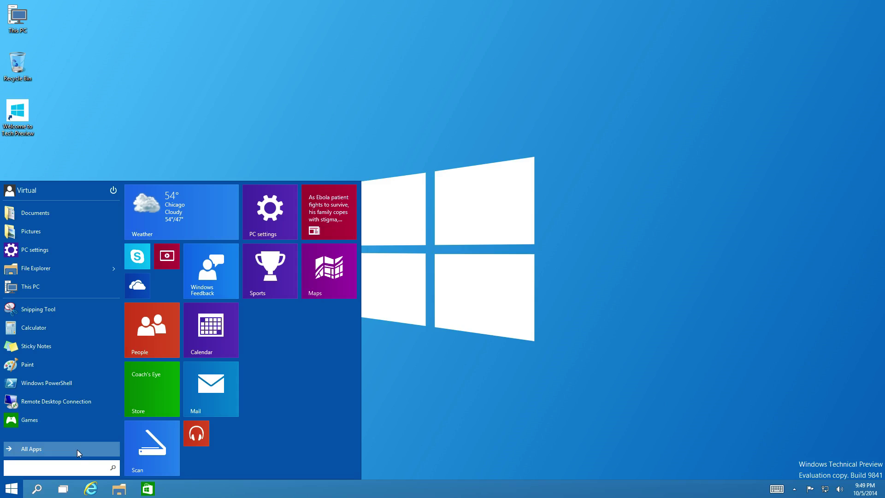
pyautogui.click(77, 466)
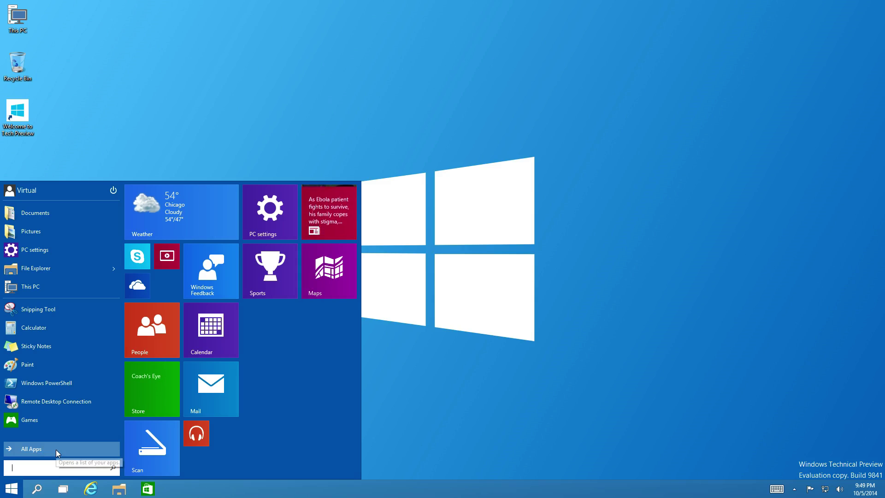
pyautogui.click(56, 450)
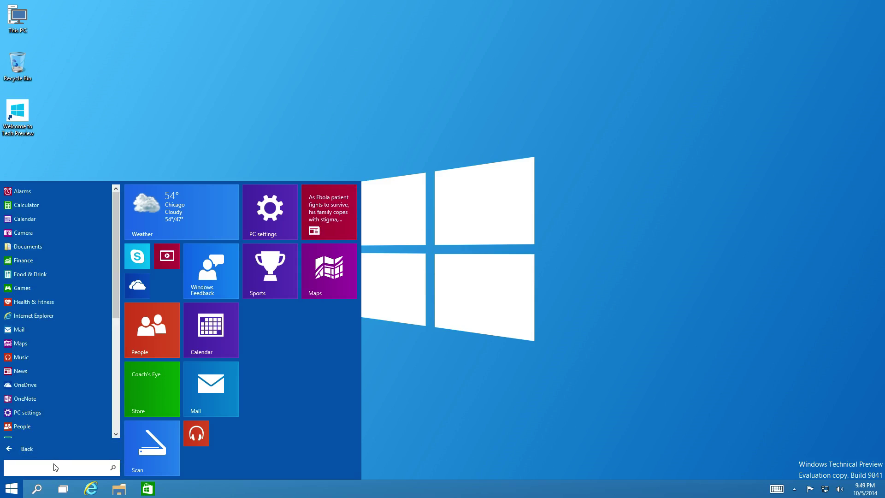
pyautogui.click(49, 451)
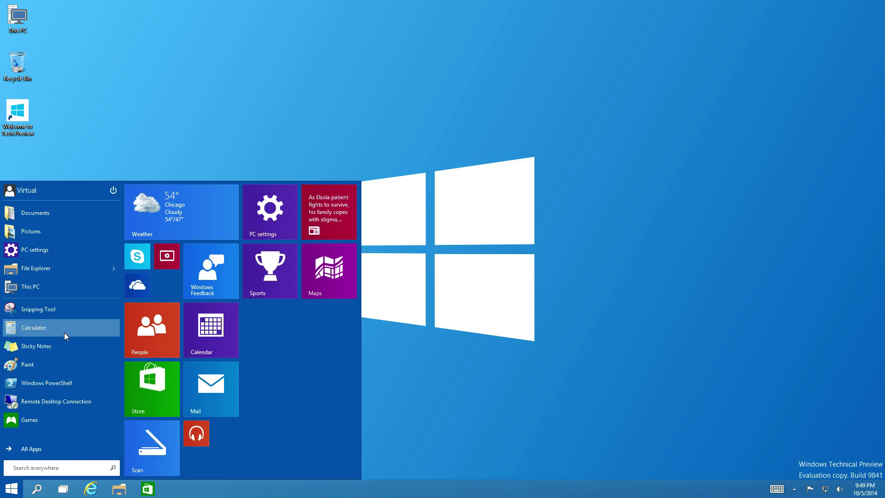
# Open PC settings from the Start menu's app list, and briefly show the Start menu over it
pyautogui.click(54, 249)
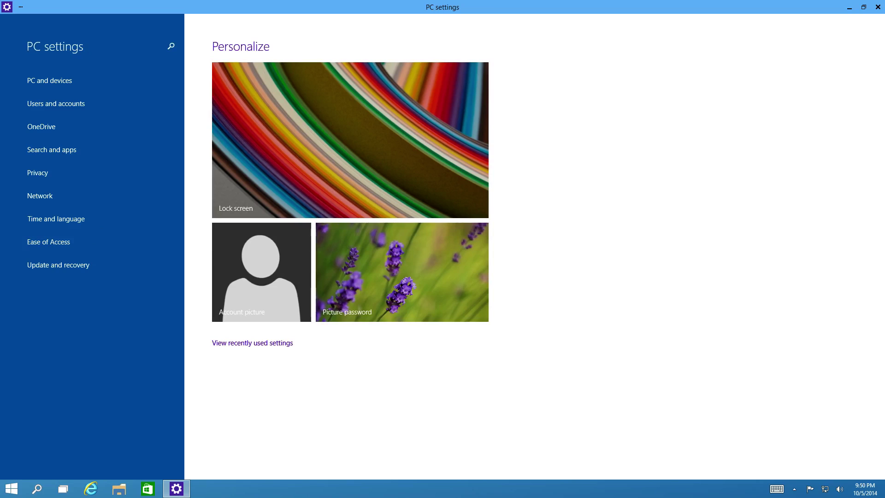
pyautogui.click(9, 490)
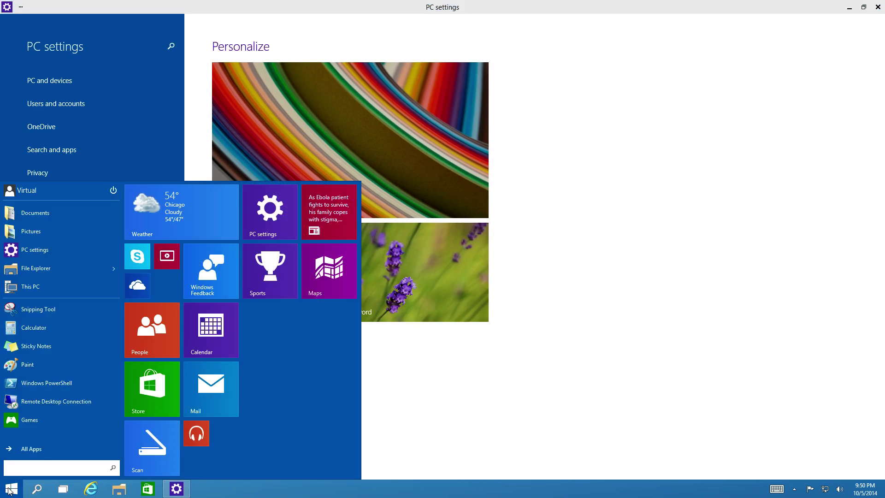
pyautogui.click(9, 490)
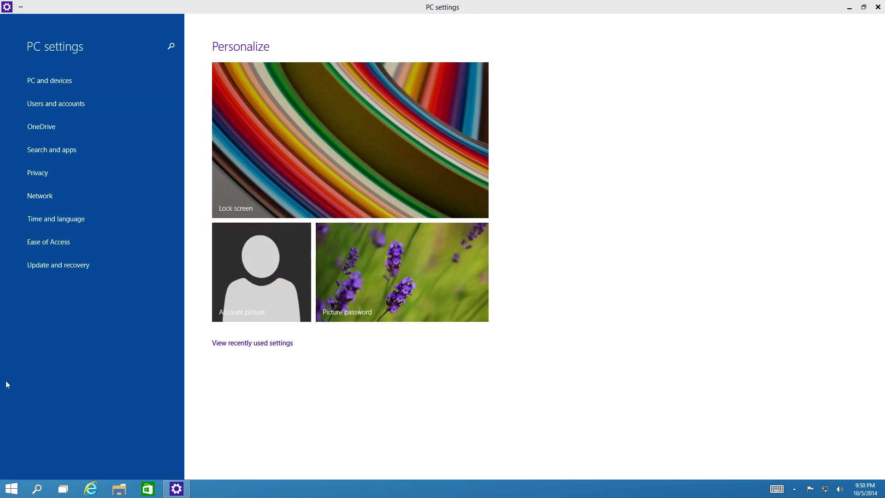
# Search the Start menu for "contorl" and pin the Control Panel result to Start
pyautogui.click(11, 489)
pyautogui.write('contorl')
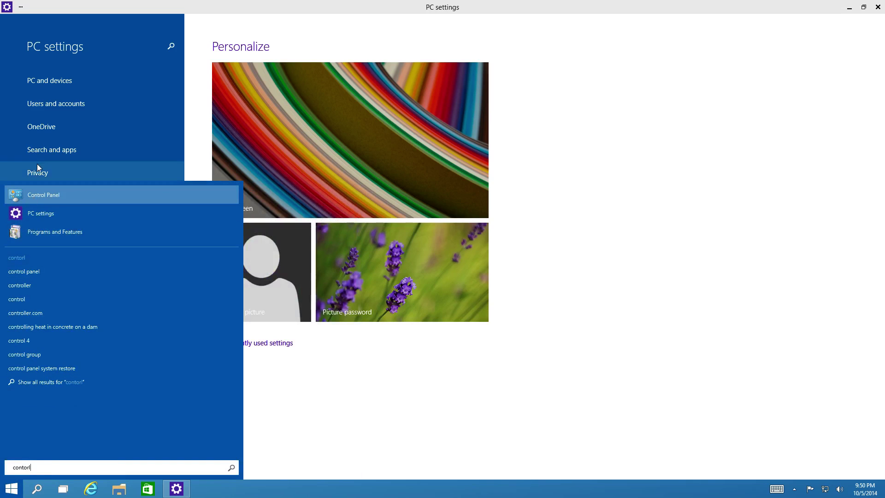
pyautogui.rightClick(43, 195)
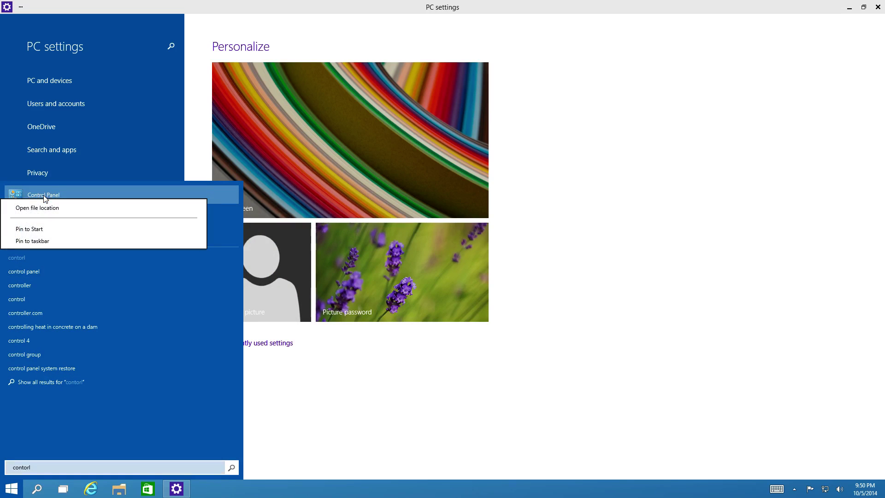
pyautogui.click(48, 229)
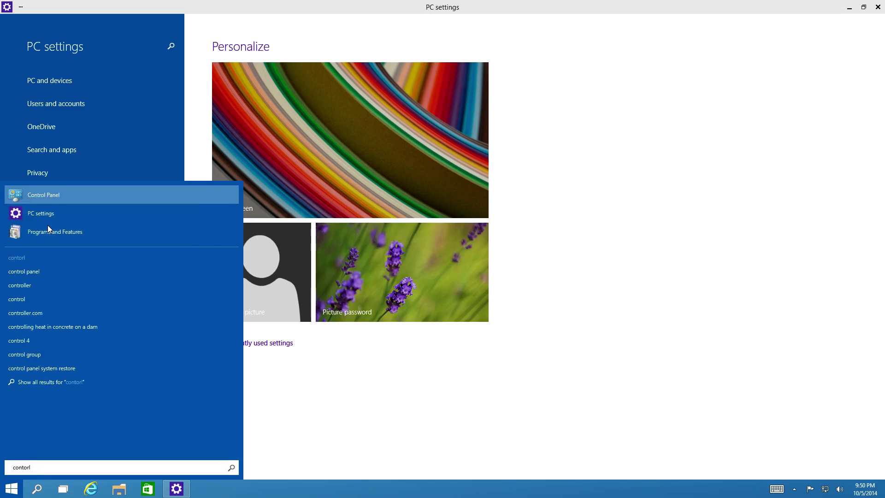
# Launch Control Panel twice from its Start menu tile, closing its window each time
pyautogui.click(12, 491)
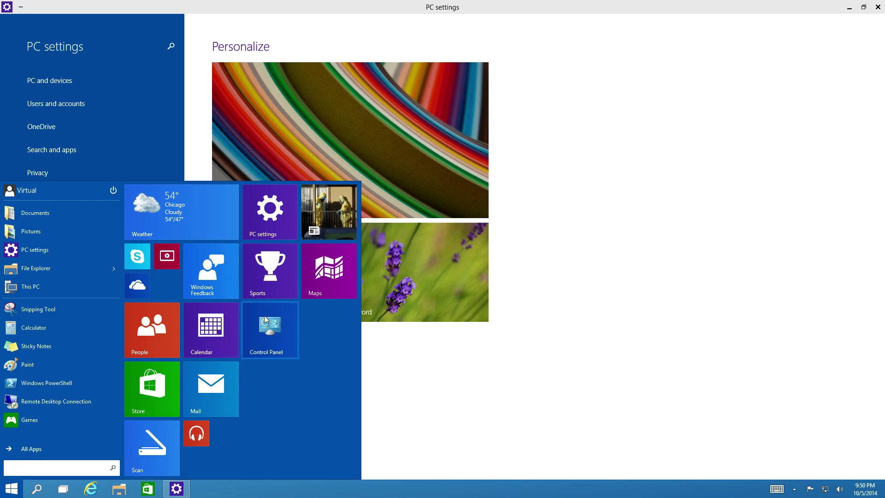
pyautogui.click(260, 336)
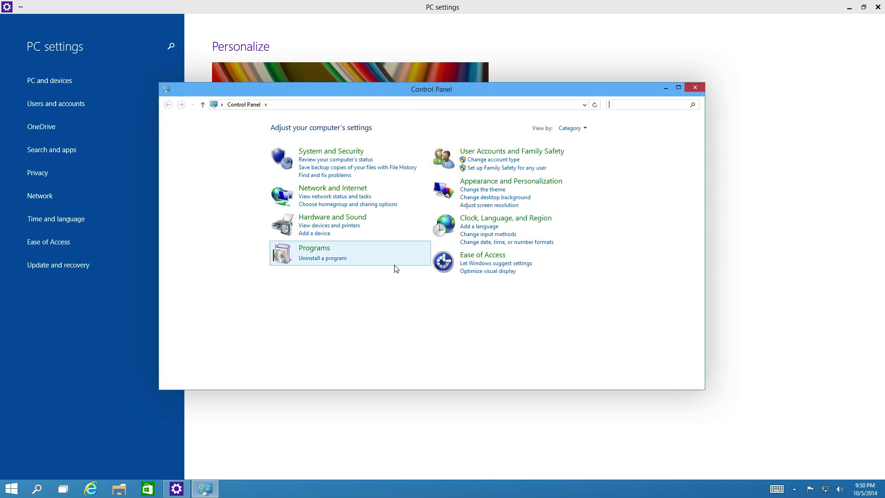
pyautogui.click(695, 88)
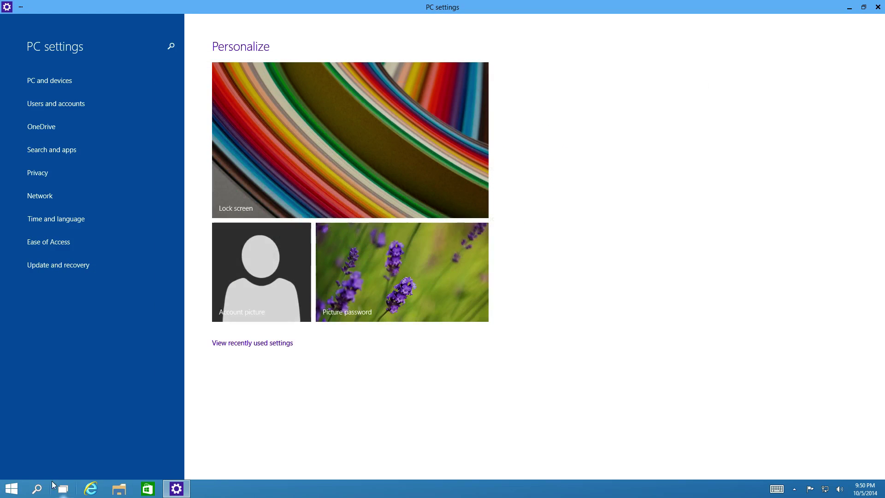
pyautogui.click(17, 490)
pyautogui.moveTo(287, 342)
pyautogui.mouseDown()
pyautogui.moveTo(149, 396)
pyautogui.moveTo(68, 382)
pyautogui.moveTo(57, 377)
pyautogui.moveTo(48, 263)
pyautogui.moveTo(178, 347)
pyautogui.moveTo(324, 364)
pyautogui.moveTo(300, 345)
pyautogui.mouseUp()
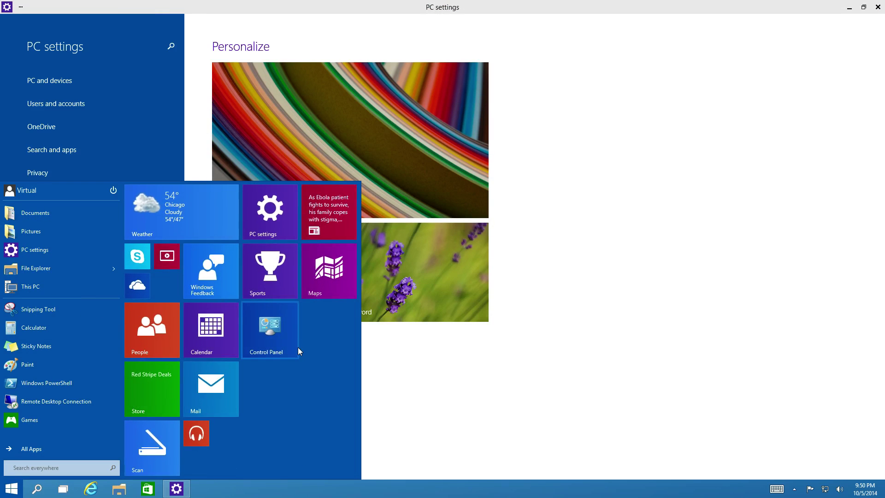
pyautogui.moveTo(298, 347)
pyautogui.mouseDown()
pyautogui.moveTo(84, 353)
pyautogui.moveTo(33, 428)
pyautogui.moveTo(48, 344)
pyautogui.moveTo(65, 424)
pyautogui.moveTo(57, 357)
pyautogui.moveTo(59, 396)
pyautogui.moveTo(309, 358)
pyautogui.mouseUp()
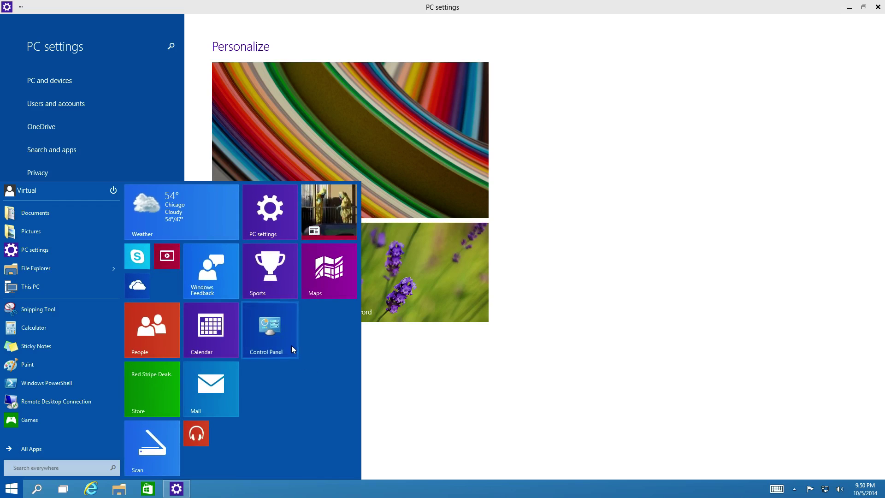
pyautogui.click(291, 345)
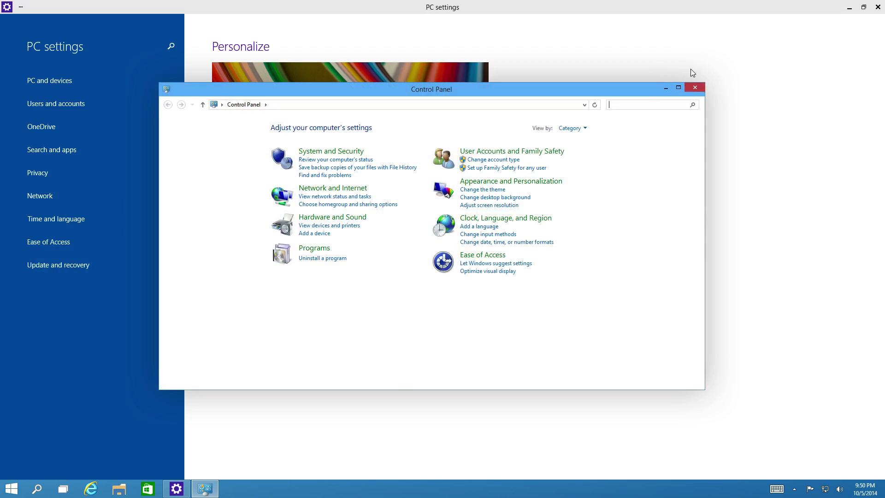
pyautogui.click(696, 88)
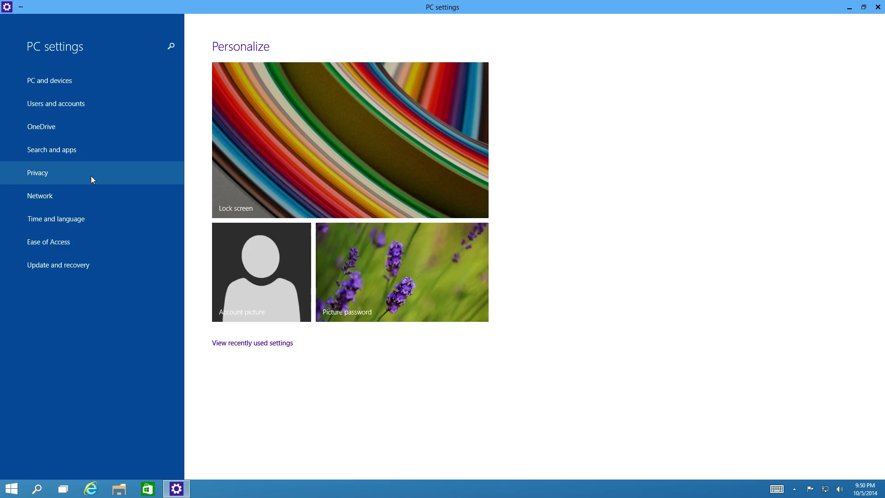
# View the Lock screen and Display pages under PC and devices, and close PC settings
pyautogui.click(62, 83)
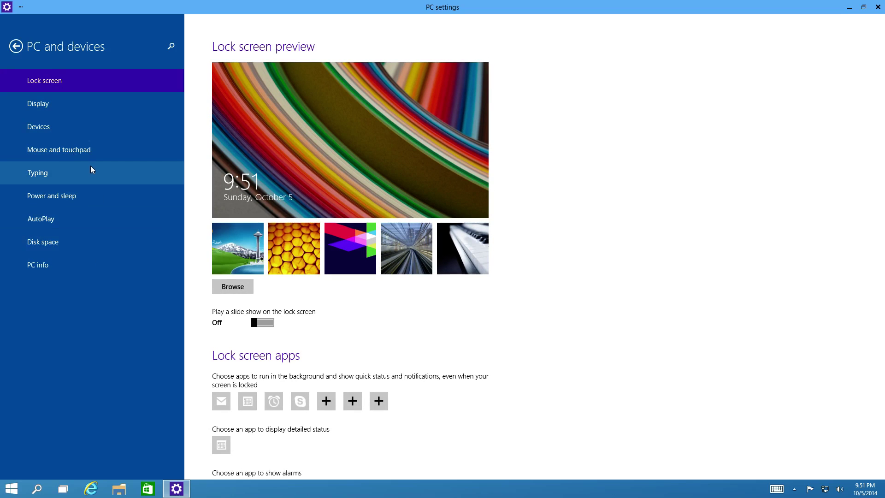
pyautogui.click(79, 107)
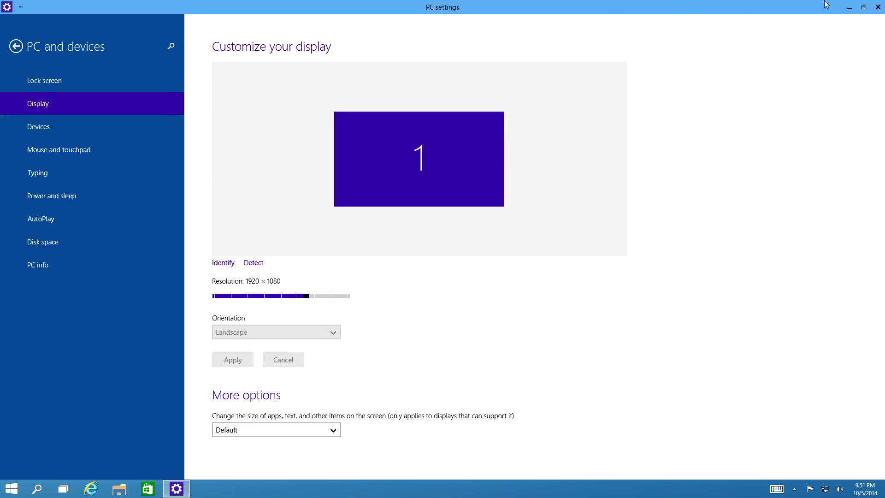
pyautogui.click(878, 7)
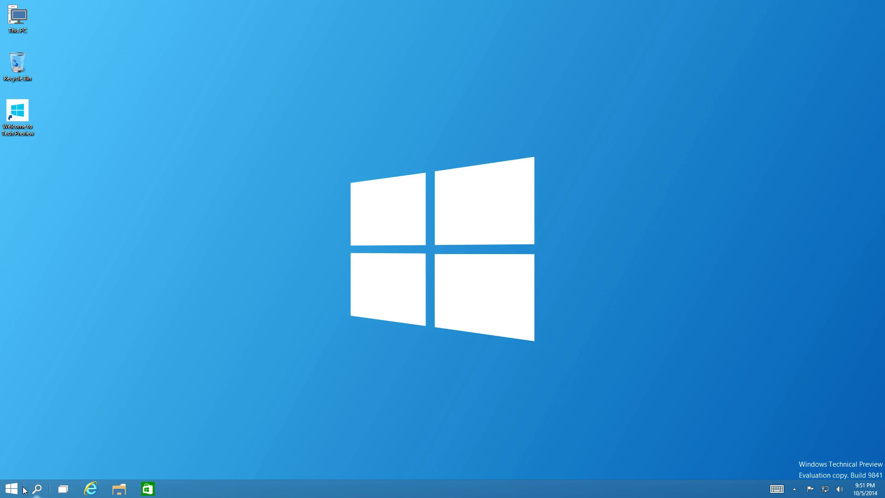
# Open the desktop's Personalization settings and bring up the High Contrast themes
pyautogui.rightClick(244, 339)
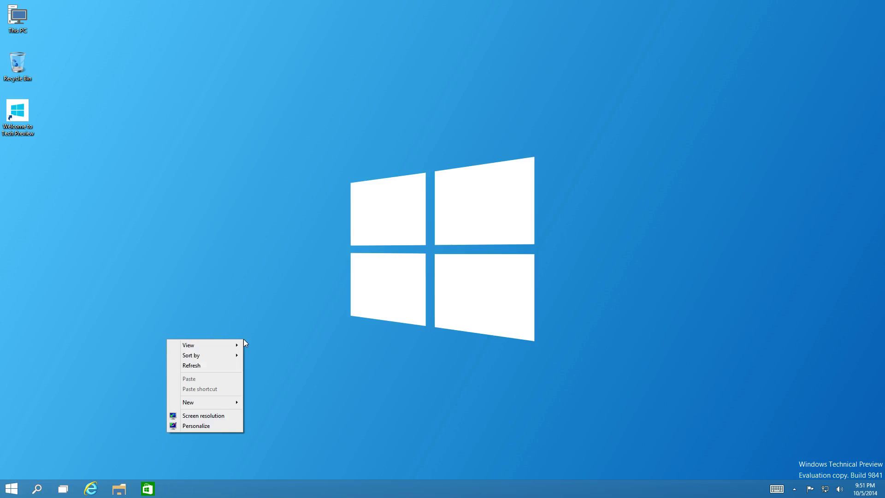
pyautogui.click(217, 424)
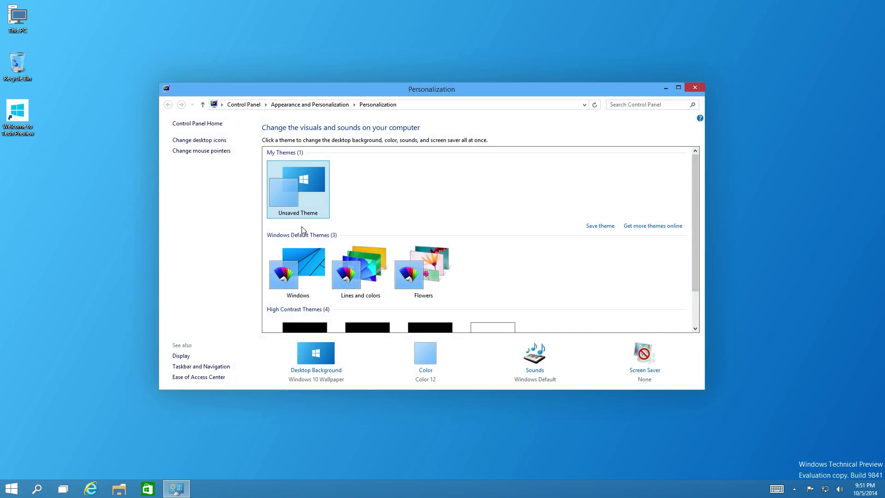
pyautogui.scroll(-2, 504, 267)
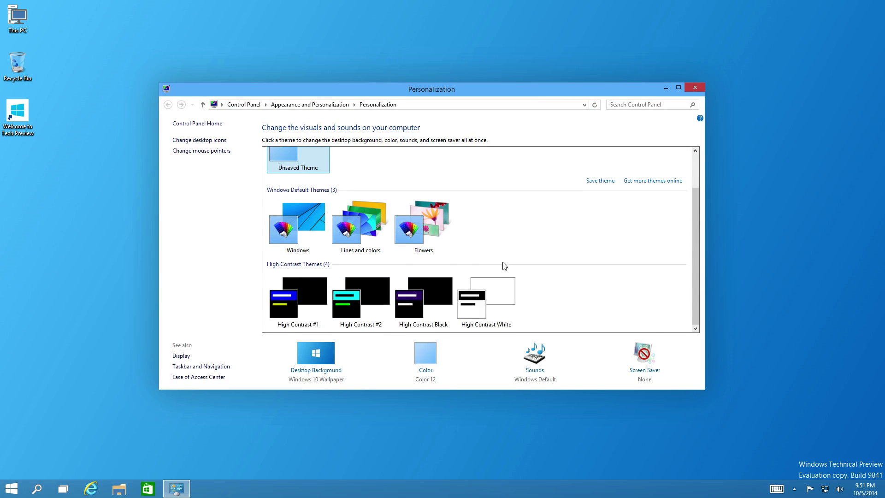
# Try the High Contrast Black, High Contrast #2, High Contrast #1 and High Contrast White themes in turn
pyautogui.click(451, 300)
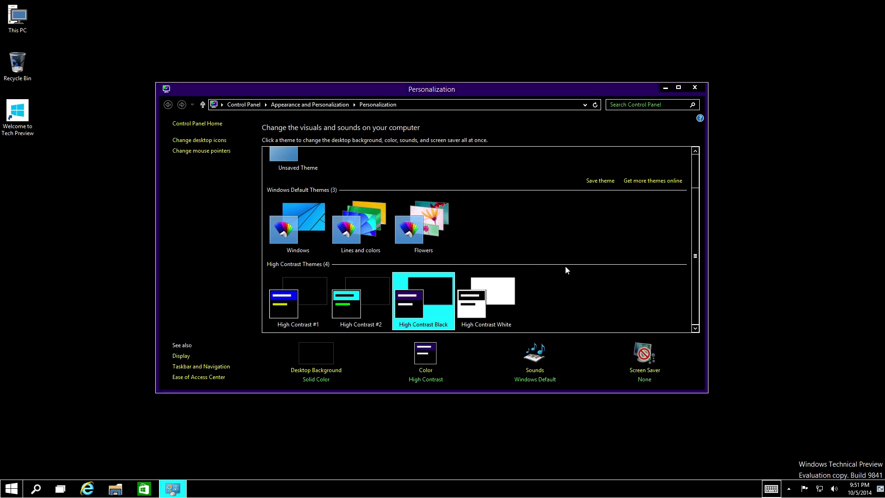
pyautogui.scroll(1, 565, 271)
pyautogui.scroll(-1, 565, 271)
pyautogui.click(355, 310)
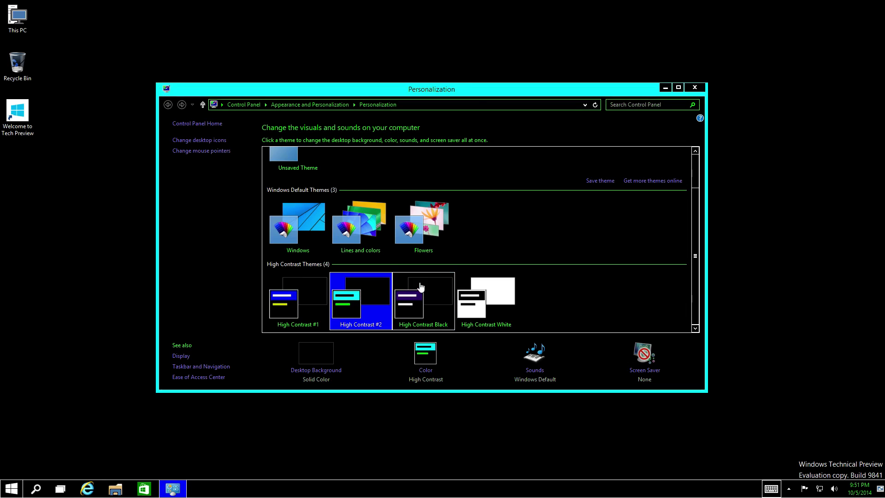
pyautogui.click(301, 284)
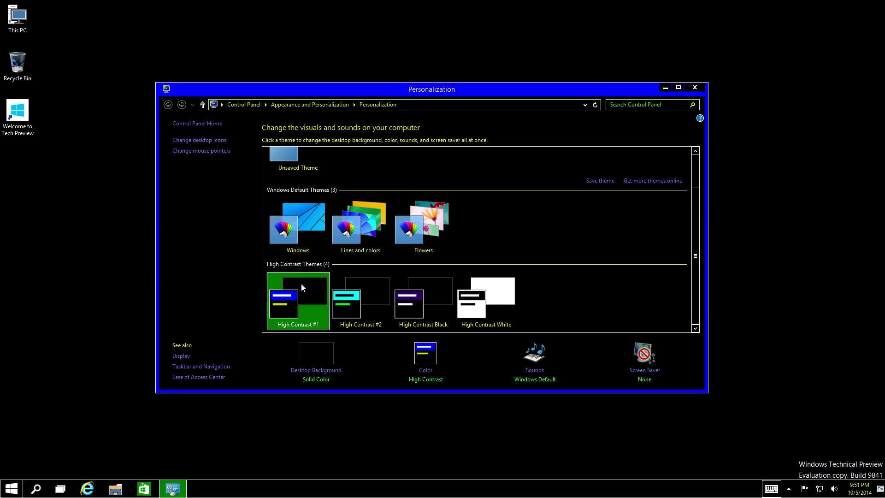
pyautogui.click(500, 303)
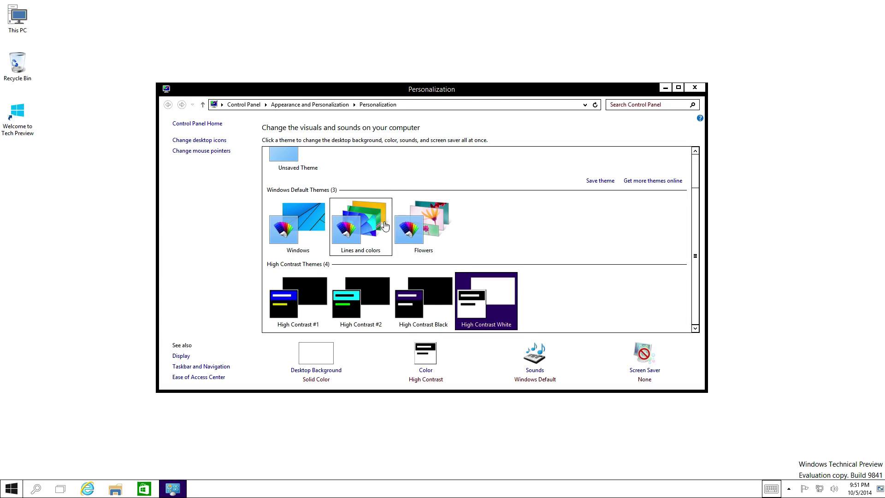
# Apply the Flowers theme and save pink at maximum color intensity for the taskbar, window borders and Start menu
pyautogui.click(435, 231)
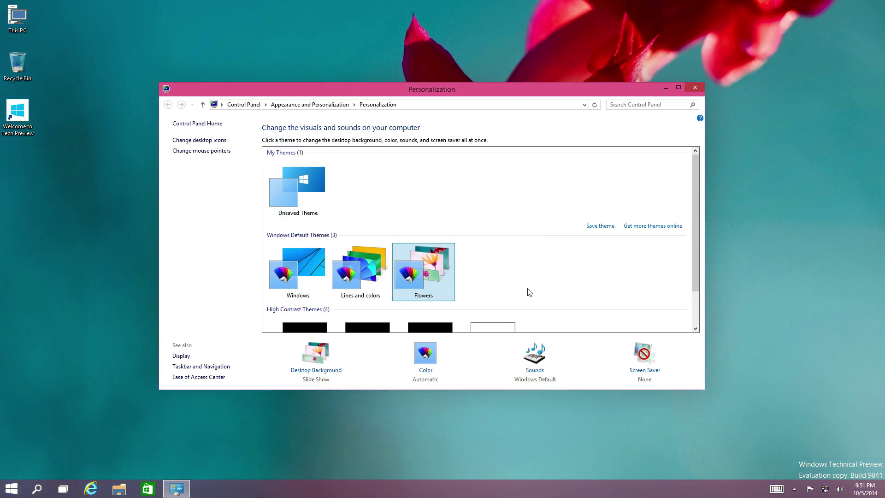
pyautogui.click(425, 361)
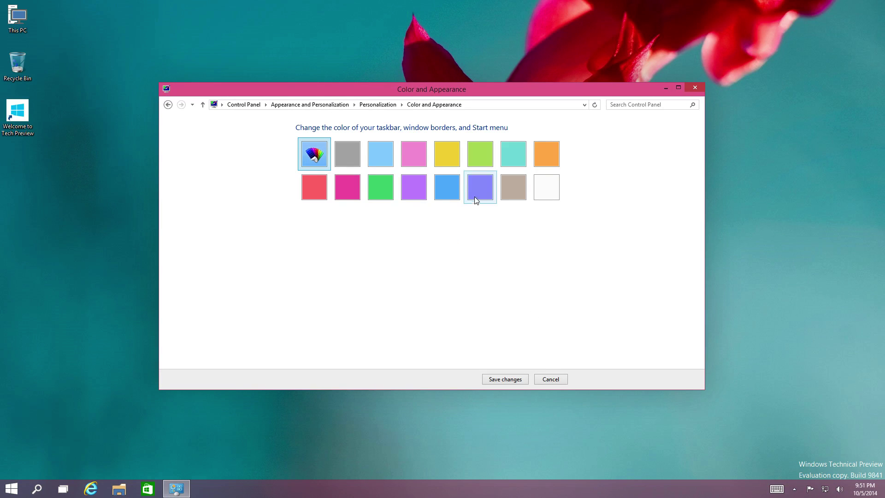
pyautogui.click(409, 156)
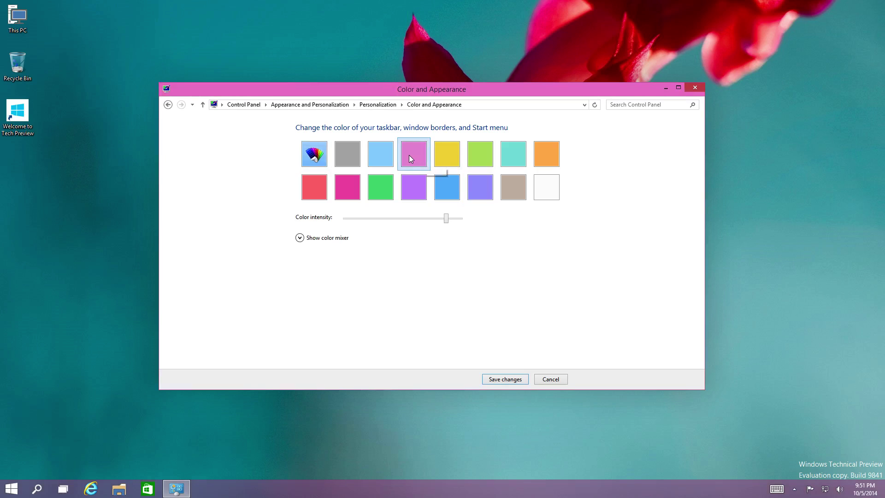
pyautogui.moveTo(446, 219); pyautogui.dragTo(475, 224)
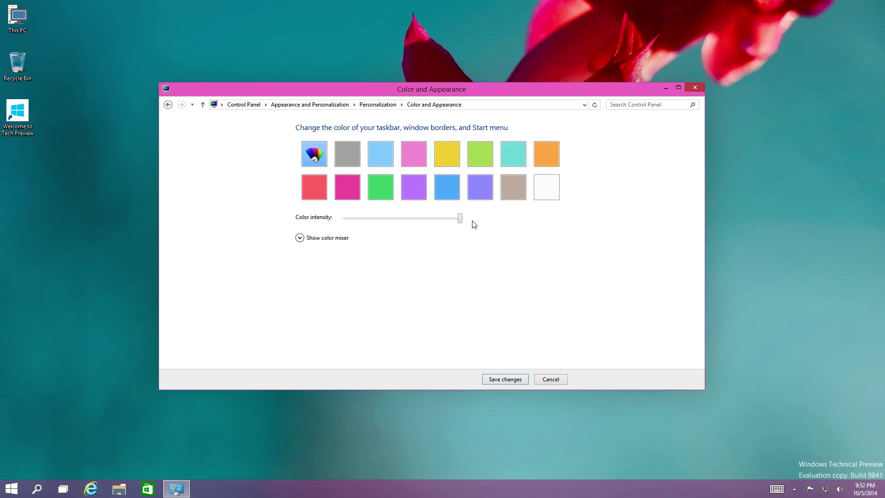
pyautogui.click(516, 380)
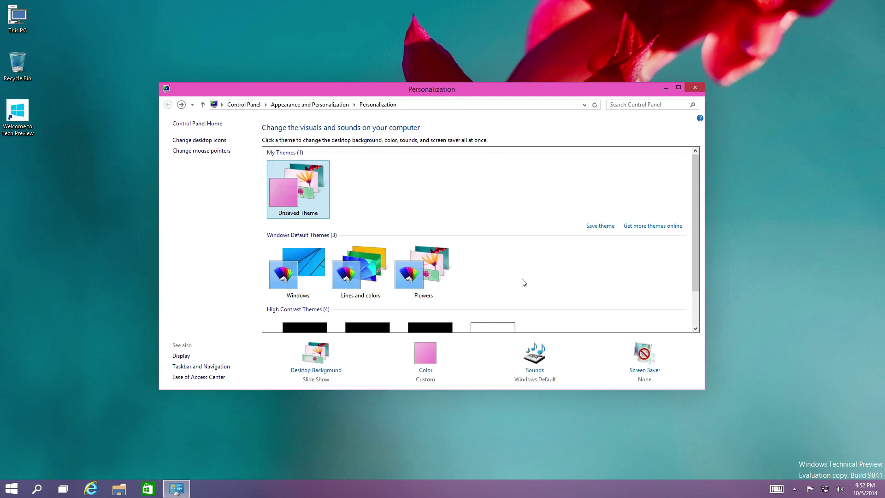
# Set the desktop background slide show to change picture every 10 seconds, save it, and close Personalization
pyautogui.scroll(-1, 376, 280)
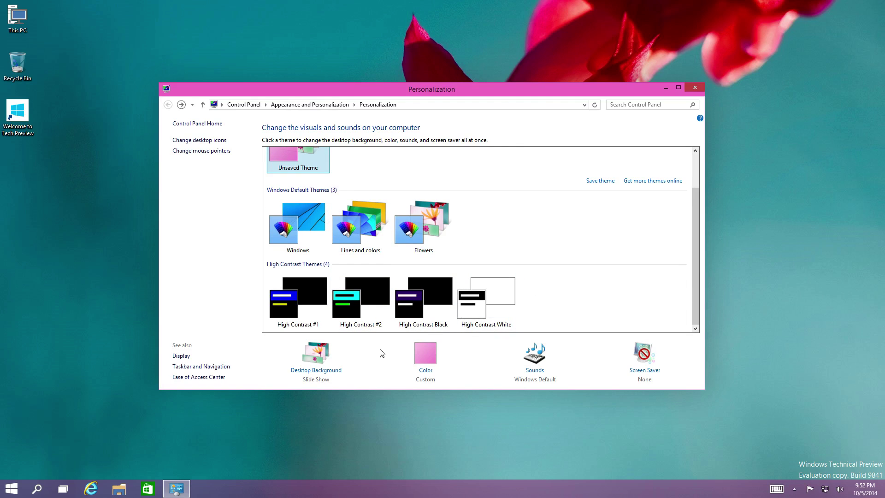
pyautogui.click(323, 372)
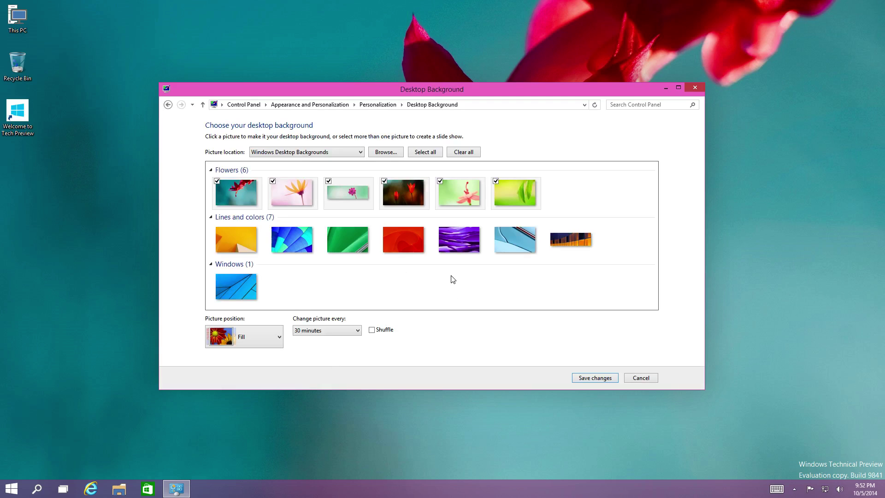
pyautogui.click(278, 337)
pyautogui.click(278, 336)
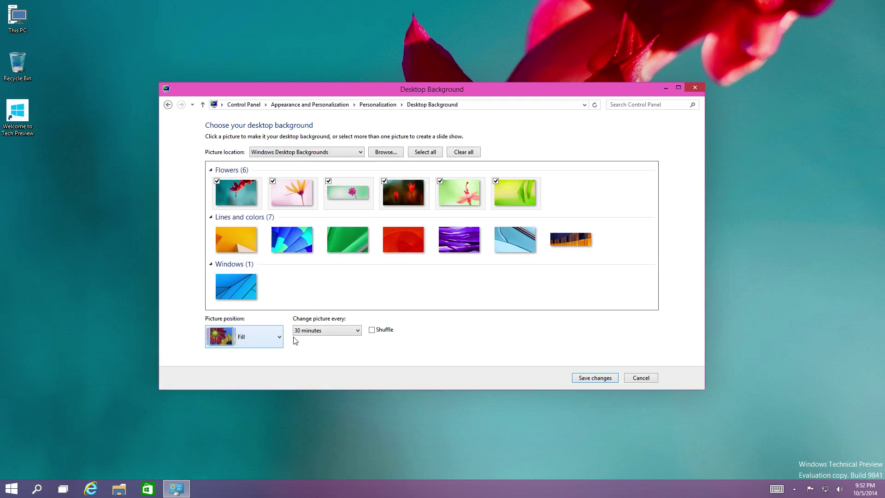
pyautogui.click(347, 331)
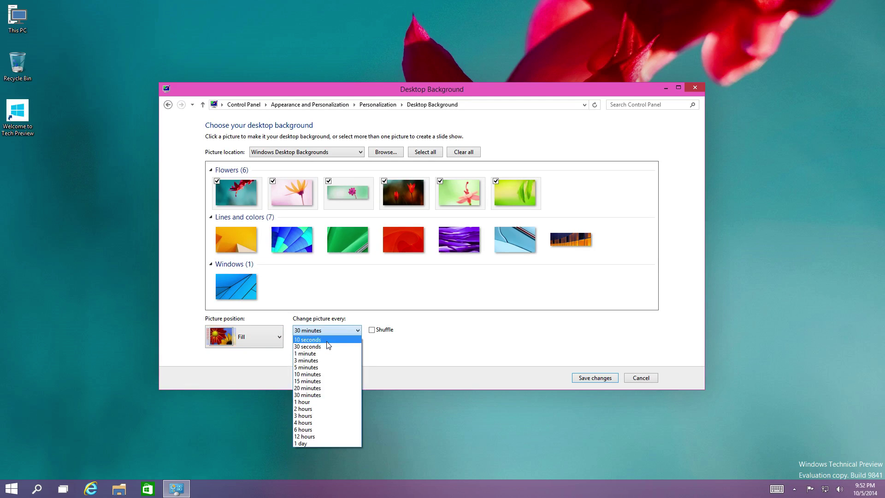
pyautogui.click(326, 340)
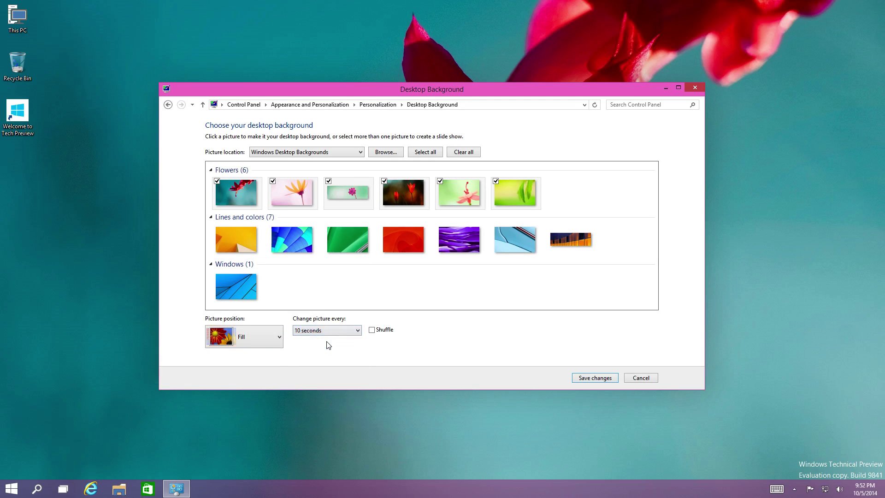
pyautogui.click(592, 382)
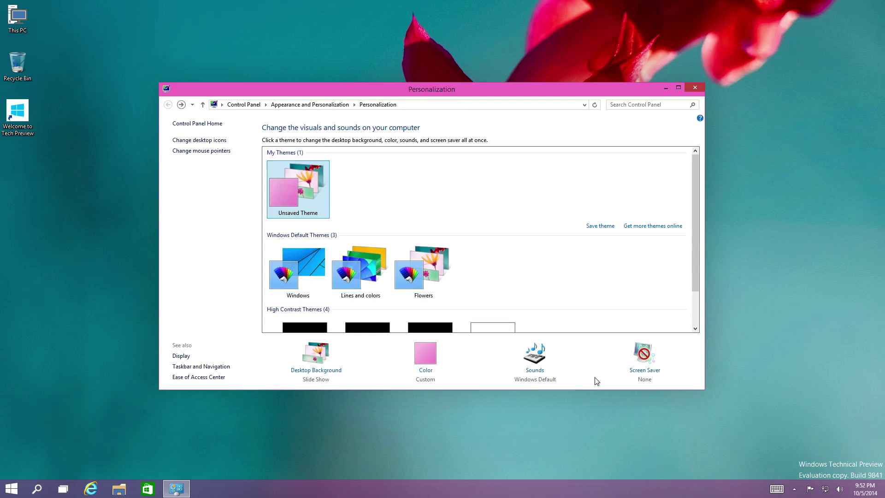
pyautogui.click(693, 89)
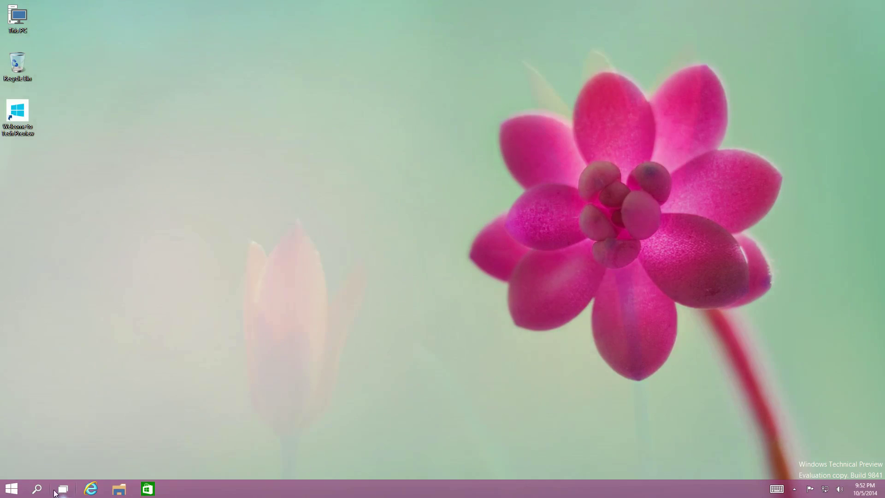
# Open Sticky Notes from the Start menu and write "HI Techies!!!" on the note
pyautogui.click(20, 493)
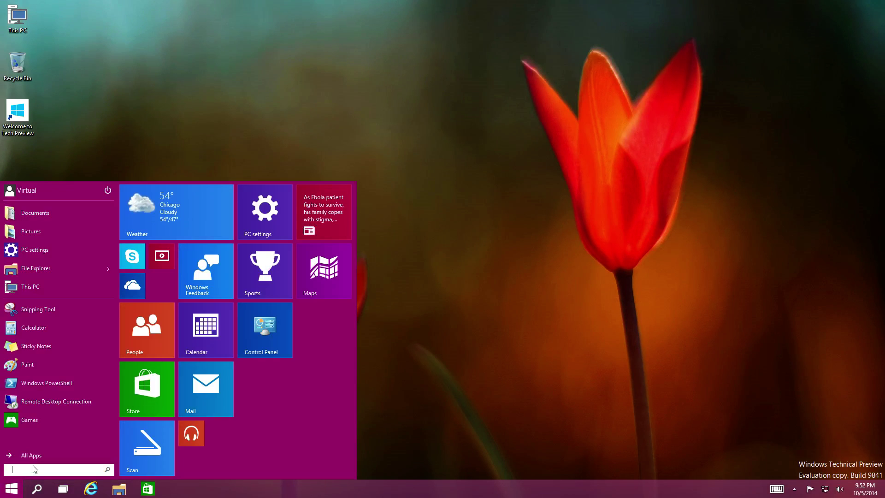
pyautogui.click(59, 348)
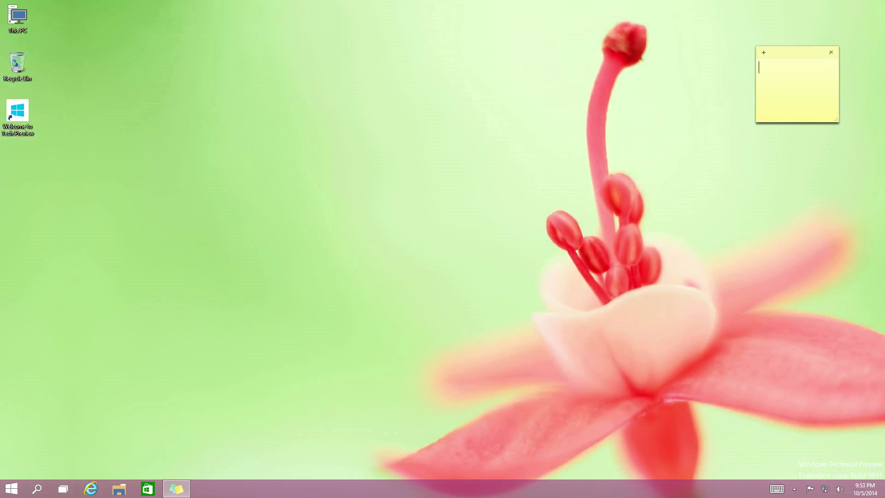
pyautogui.write('Hi')
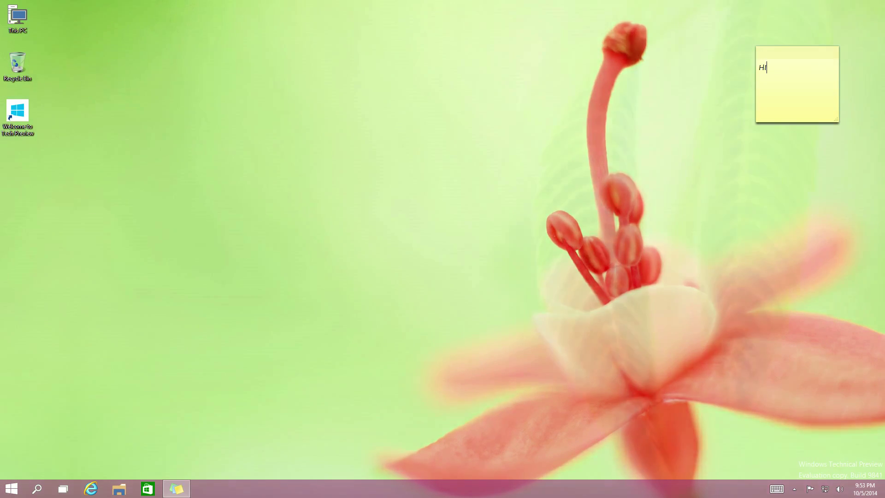
pyautogui.write(' Tec')
pyautogui.write('hi')
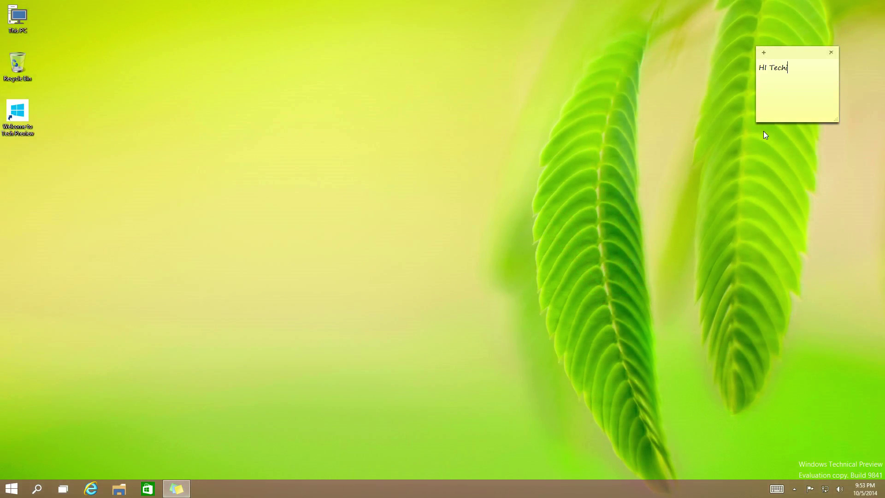
pyautogui.write('es!!!')
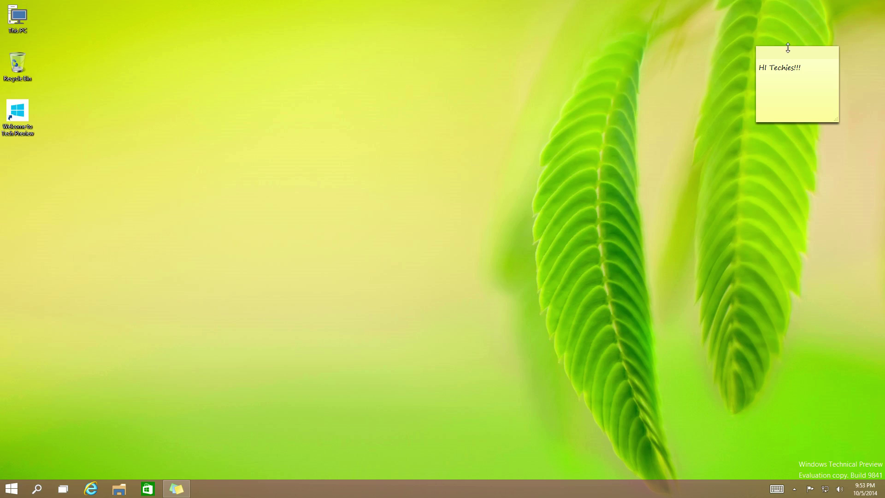
# Enlarge the sticky note upward, downward and sideways to cover most of the desktop, and show the Start menu over it
pyautogui.moveTo(788, 48); pyautogui.dragTo(790, 20)
pyautogui.moveTo(792, 121); pyautogui.dragTo(764, 478)
pyautogui.moveTo(756, 251); pyautogui.dragTo(171, 227)
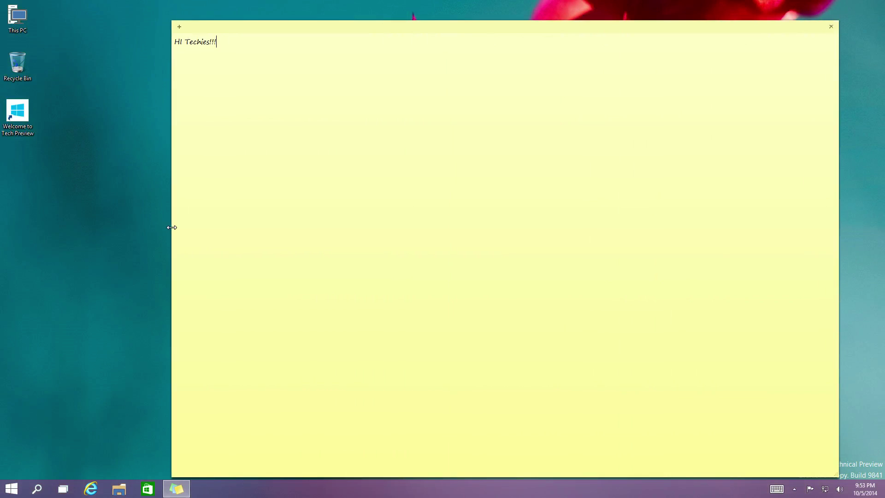
pyautogui.click(59, 192)
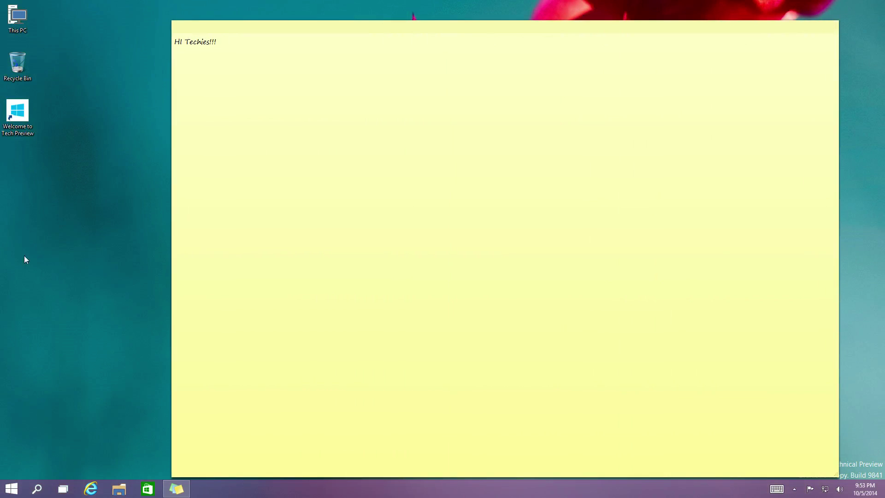
pyautogui.click(13, 488)
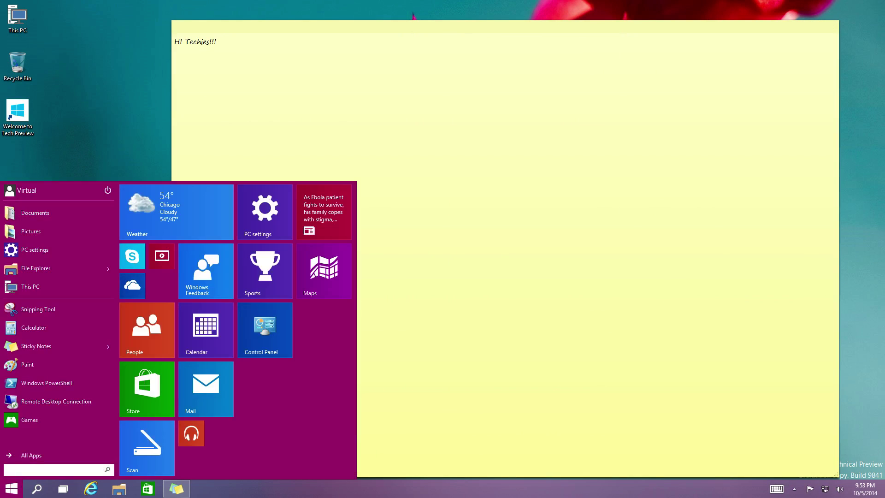
# Switch to Internet Explorer, maximize its window, and search the web for "firefox"
pyautogui.click(90, 488)
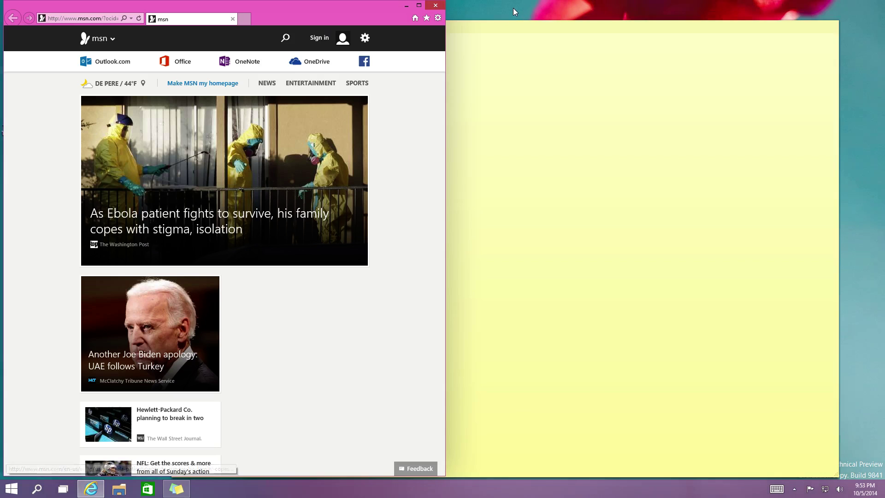
pyautogui.click(419, 5)
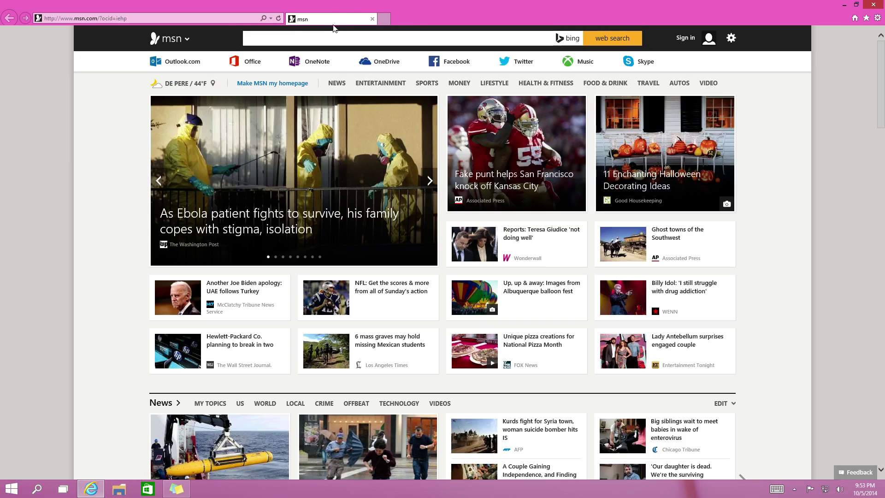
pyautogui.click(207, 18)
pyautogui.write('f')
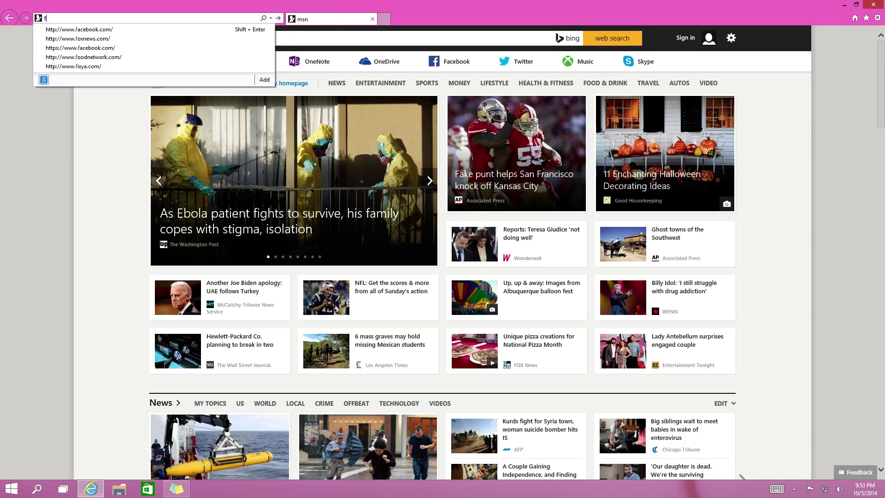
pyautogui.write('irefox')
pyautogui.press('Return')
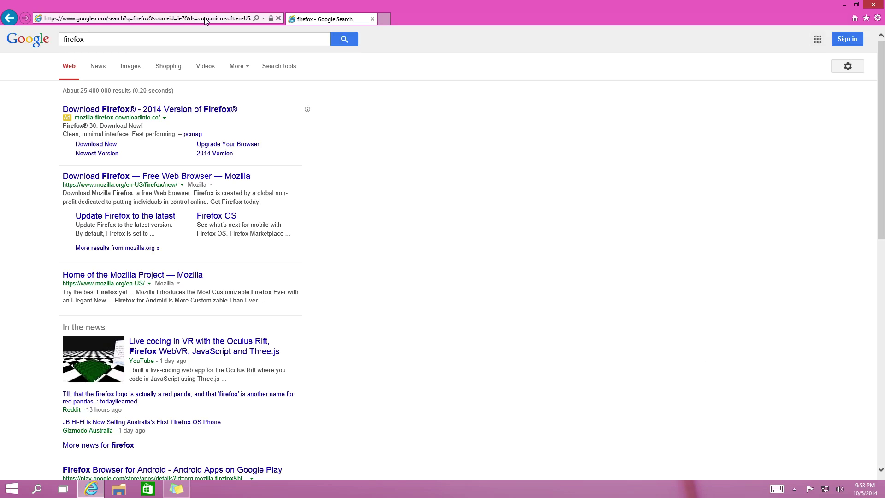
# Download and save the Firefox installer from Mozilla's official download page, run it, and allow it to make changes to the computer
pyautogui.click(195, 177)
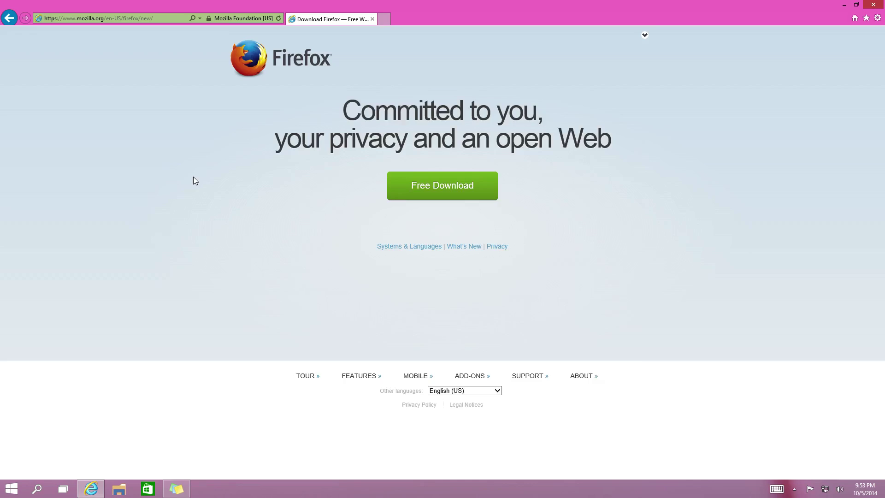
pyautogui.click(464, 186)
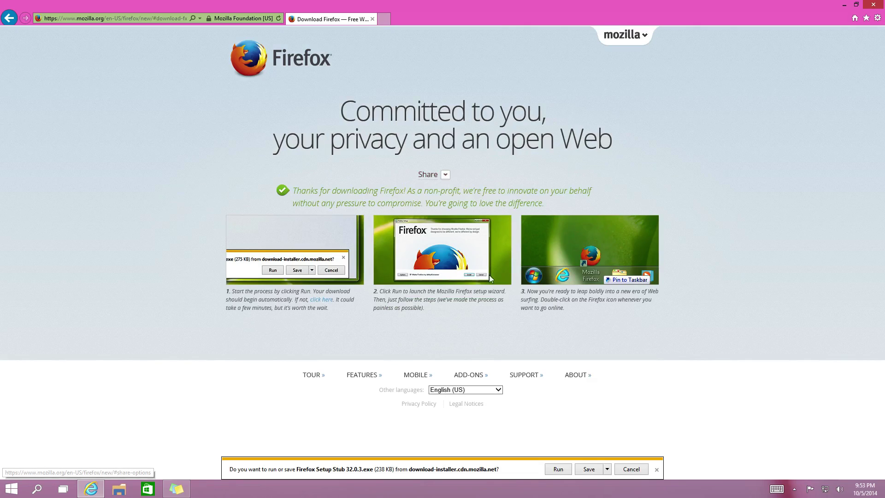
pyautogui.click(584, 469)
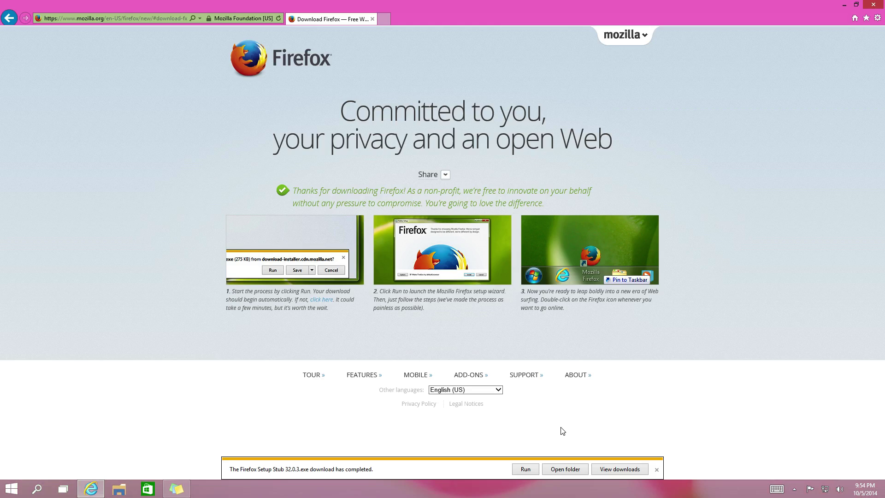
pyautogui.click(525, 469)
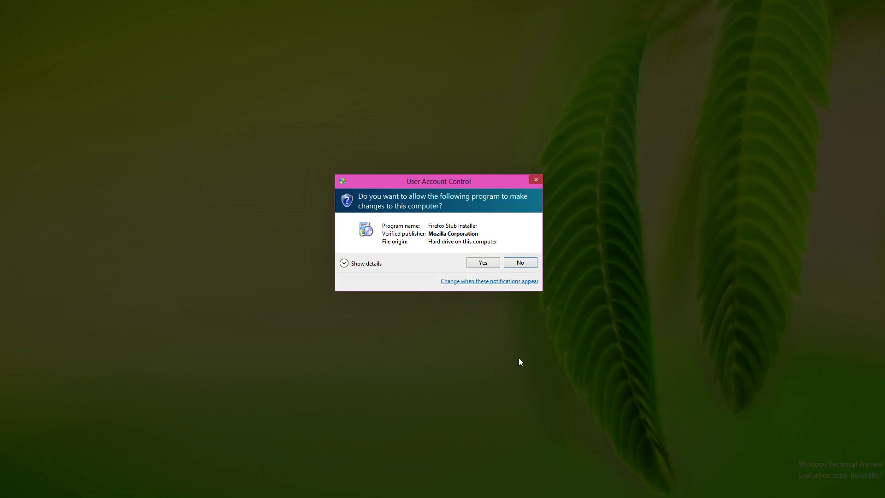
pyautogui.click(485, 263)
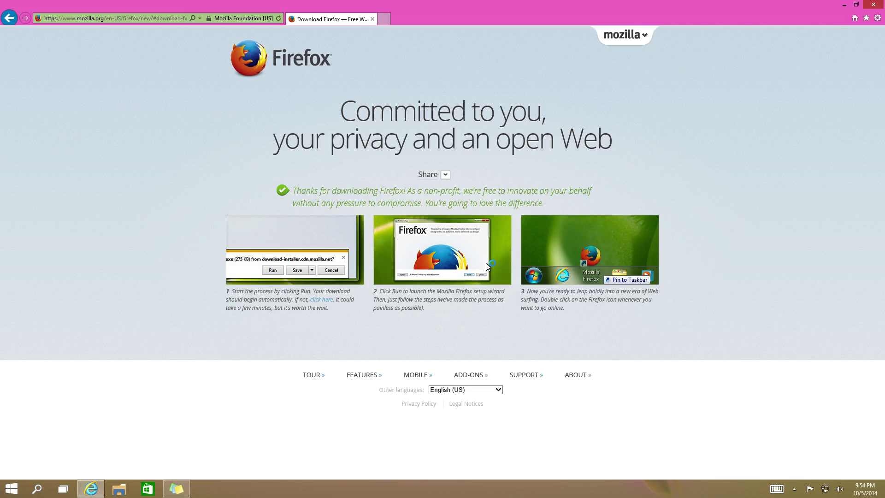
pyautogui.click(542, 325)
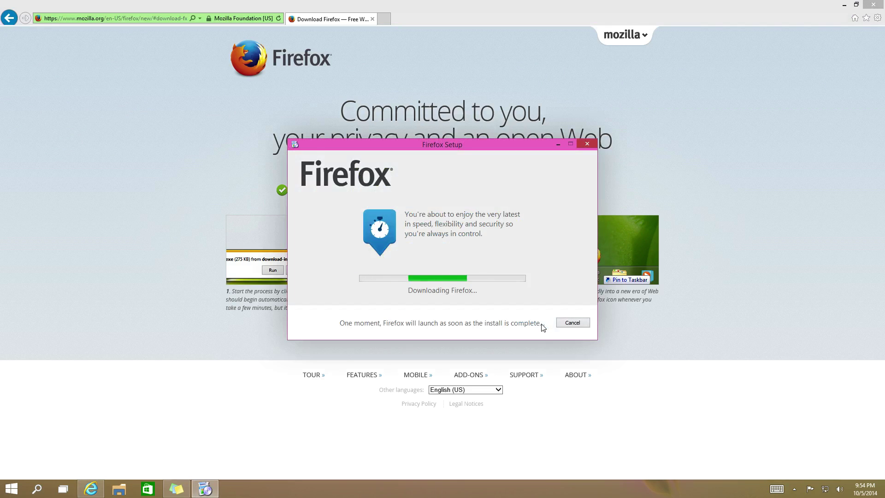
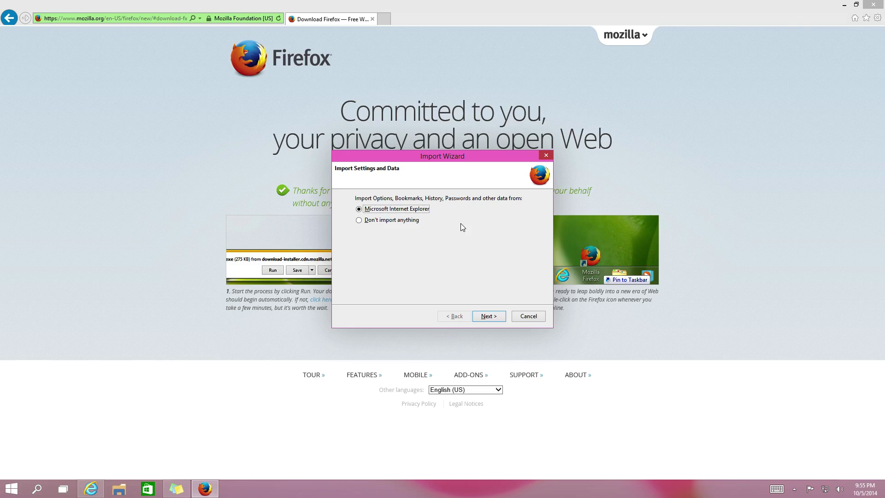
# Import the Microsoft Internet Explorer data, make Firefox the default browser for http links, and dismiss the quick tour offer
pyautogui.click(489, 317)
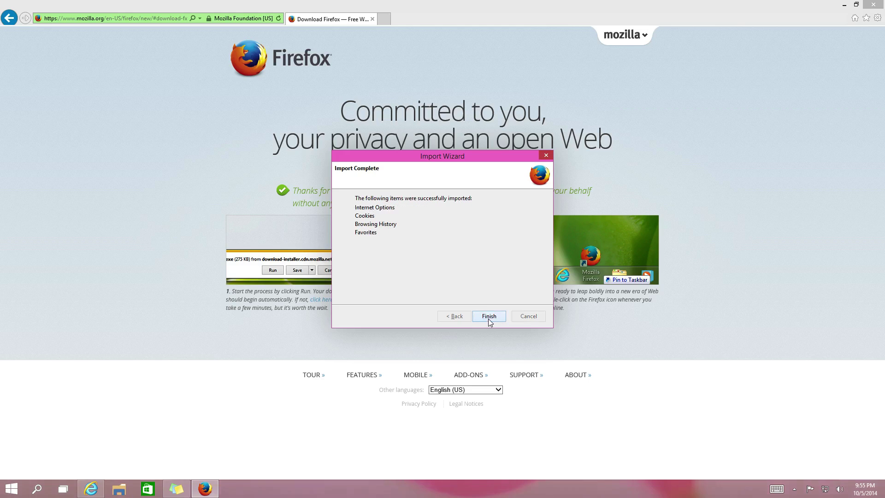
pyautogui.click(485, 316)
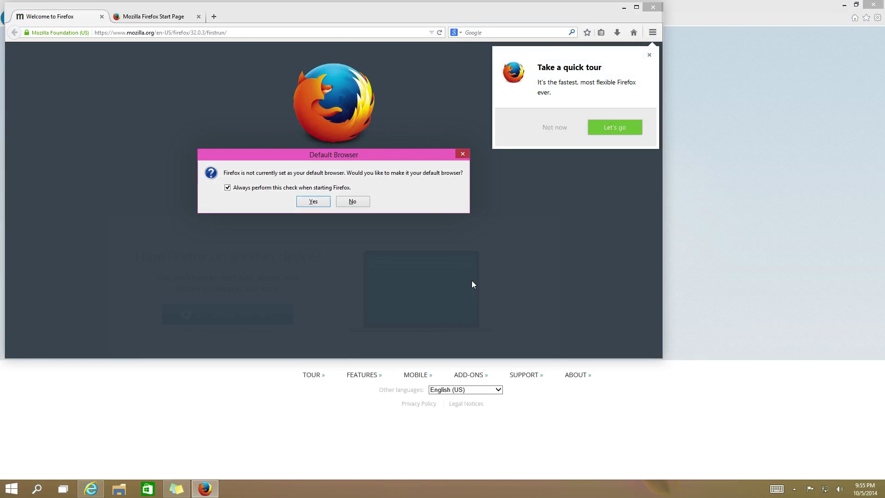
pyautogui.click(313, 202)
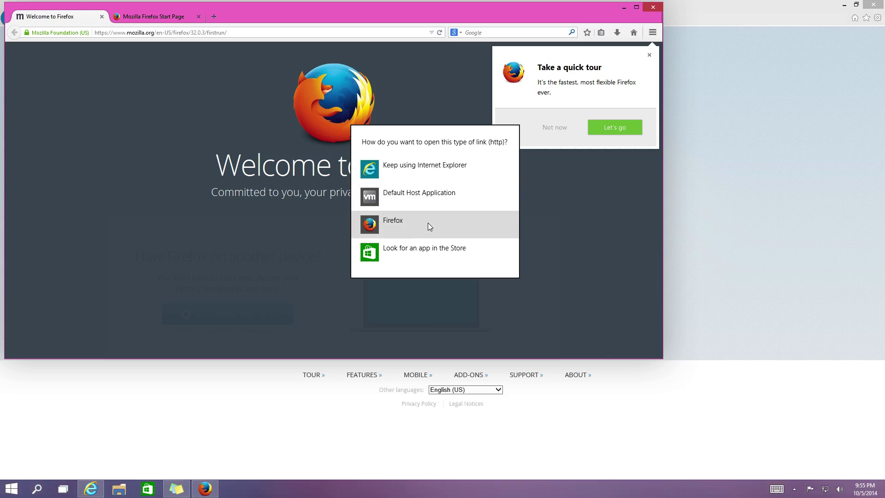
pyautogui.click(428, 225)
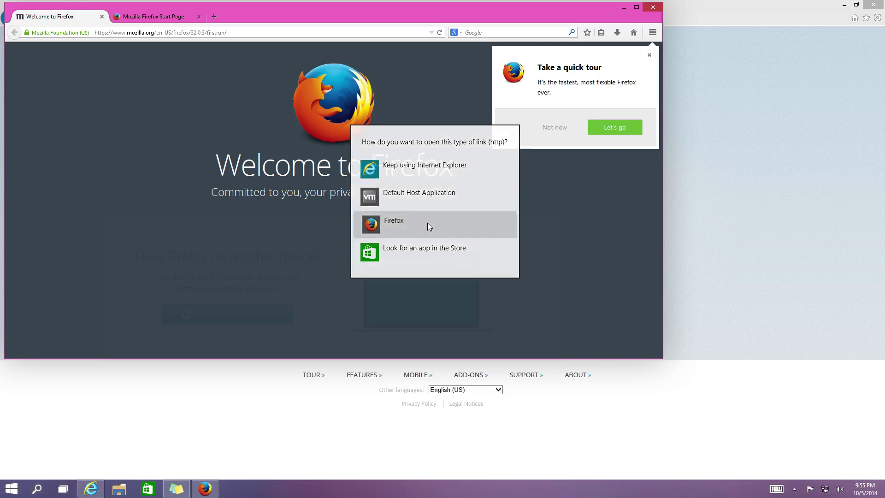
pyautogui.click(650, 54)
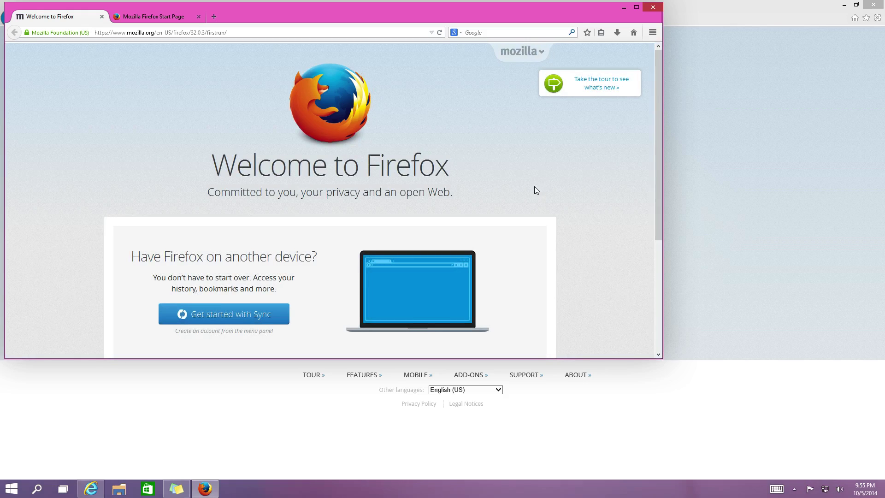
# Close the Internet Explorer window behind Firefox and maximize the Firefox window
pyautogui.click(881, 4)
pyautogui.click(882, 3)
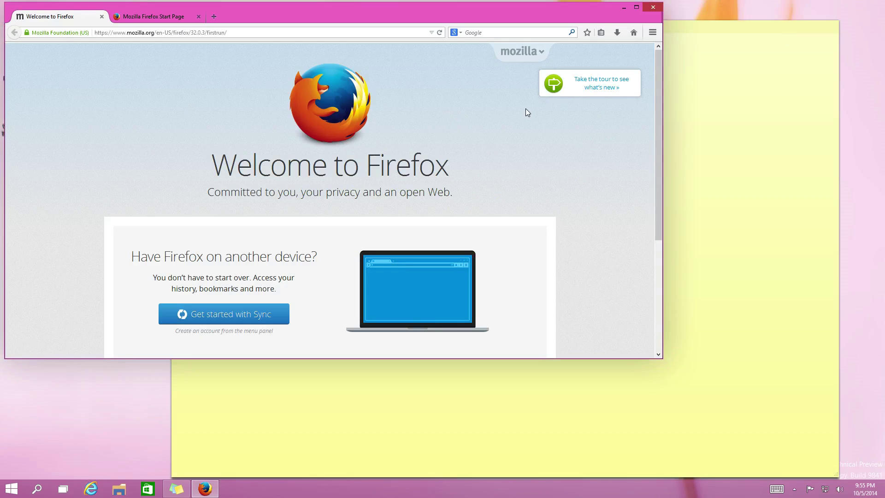
pyautogui.click(637, 6)
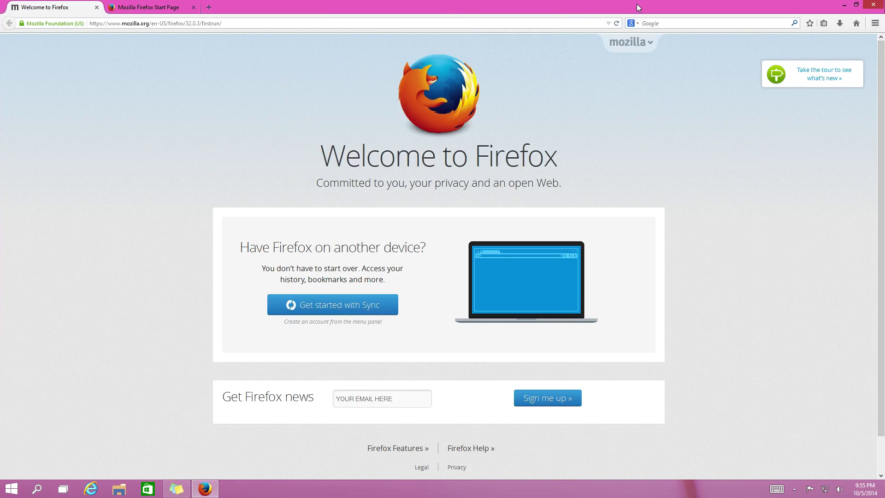
# Restore the Firefox window down to reach the sticky note, delete the note, and maximize Firefox again
pyautogui.click(855, 4)
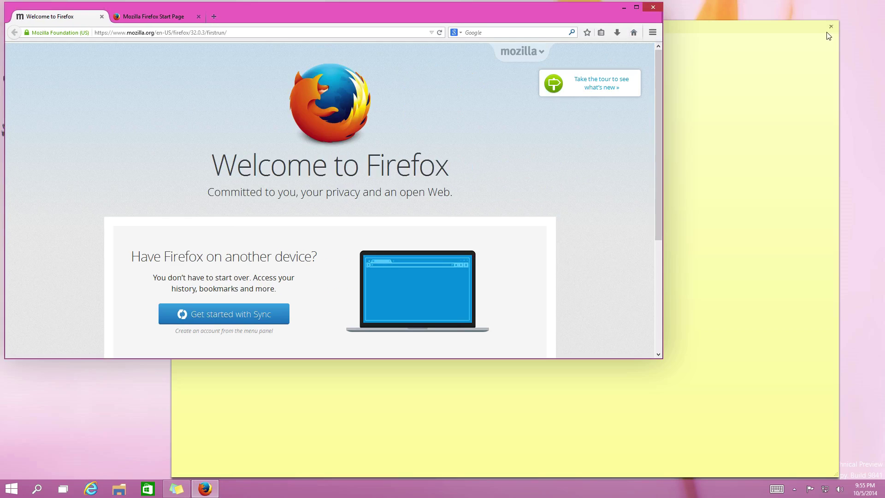
pyautogui.click(832, 28)
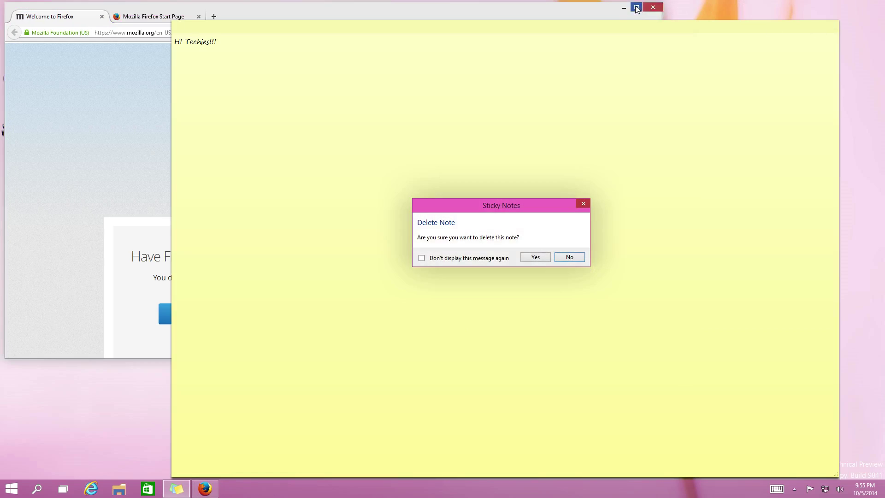
pyautogui.click(536, 259)
pyautogui.click(637, 6)
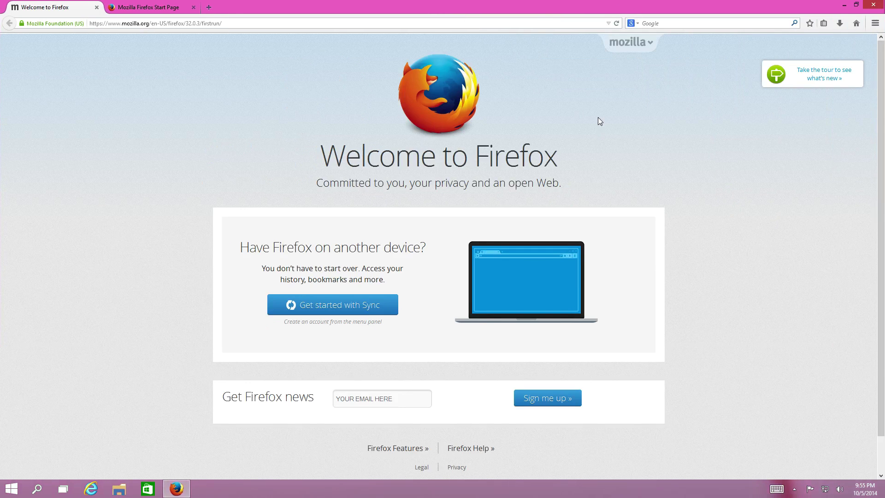
# Close the Mozilla Firefox Start Page tab and go to youtube.com in the remaining tab
pyautogui.click(193, 8)
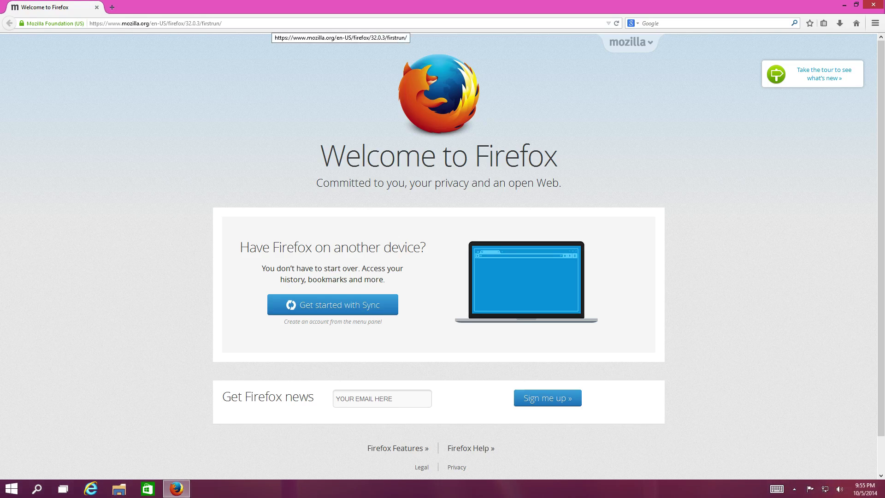
pyautogui.hotkey('ctrl', 'l')
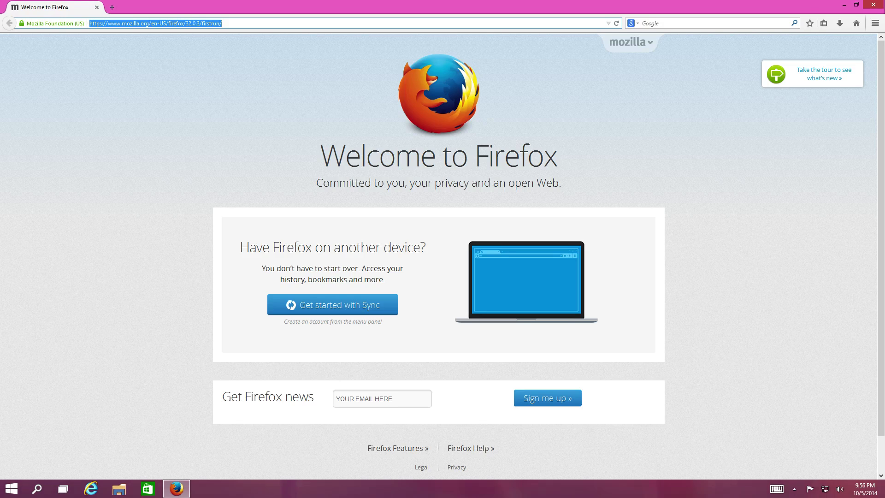
pyautogui.write('youtube.com')
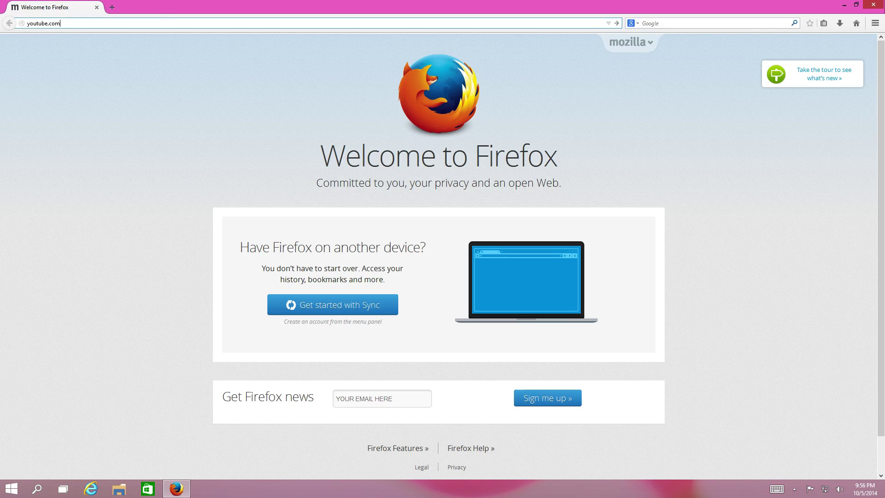
pyautogui.press('Return')
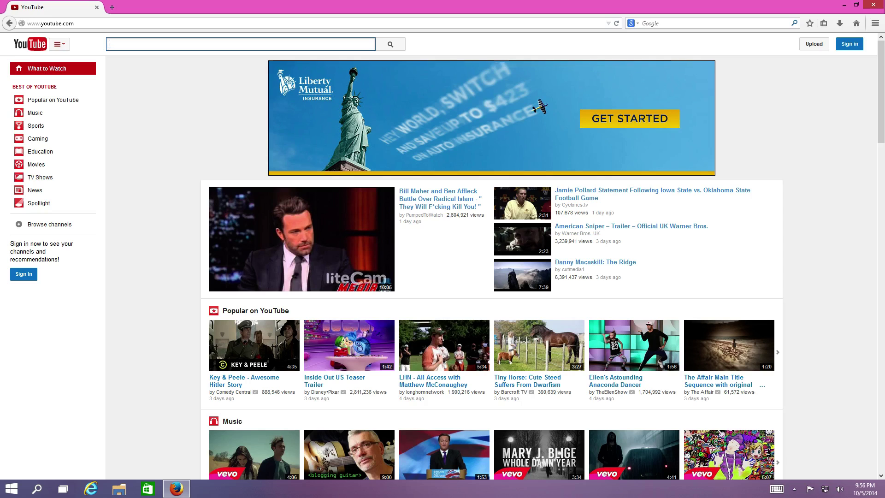
# Search YouTube for "cessna 172 landing" using the search suggestions
pyautogui.write('c')
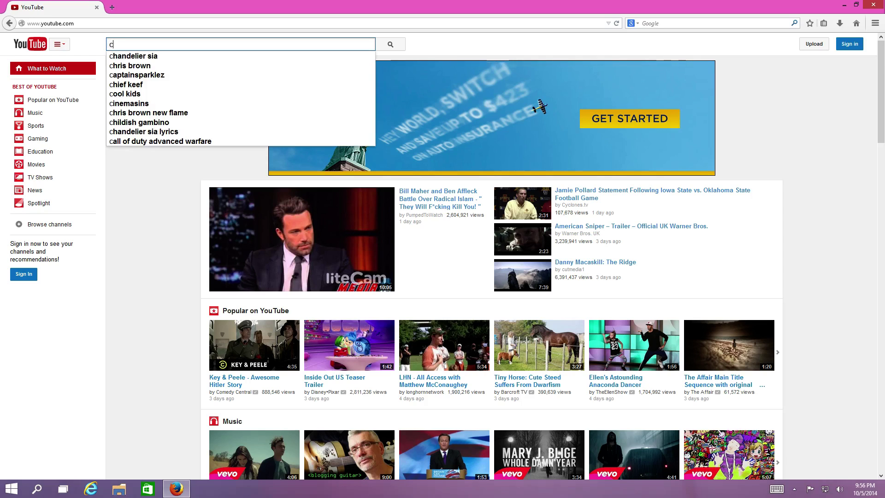
pyautogui.write('essna')
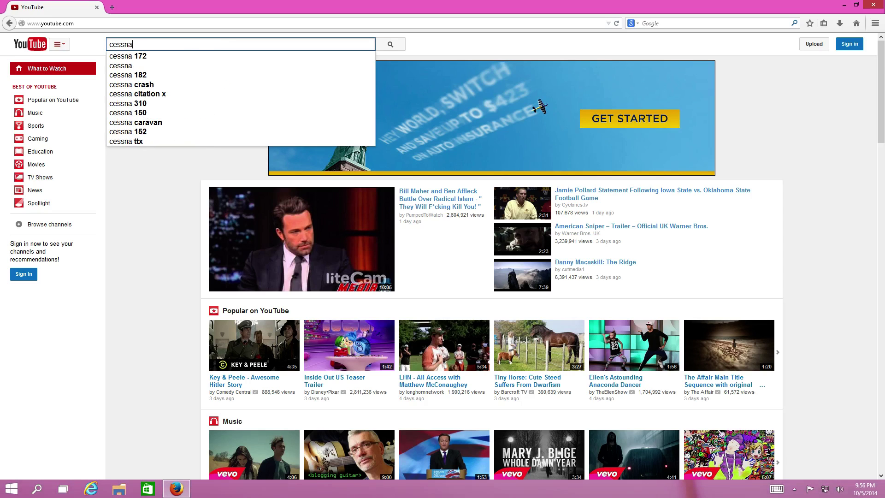
pyautogui.press('Down')
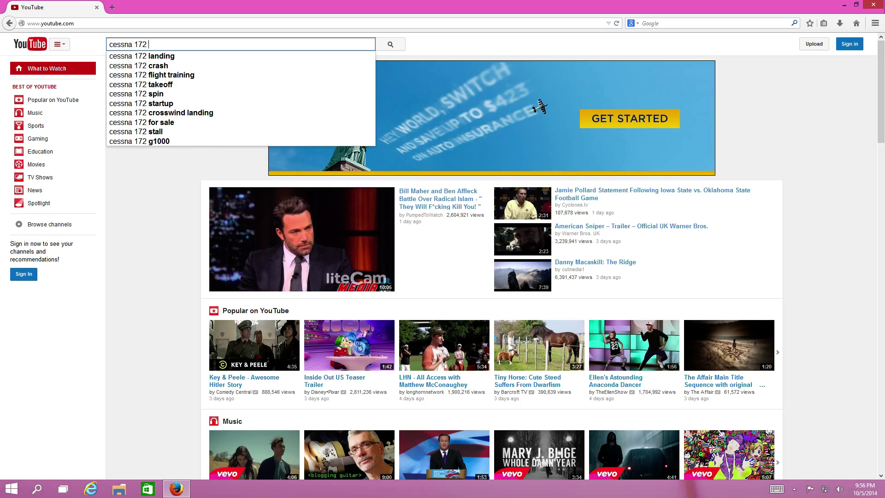
pyautogui.click(193, 59)
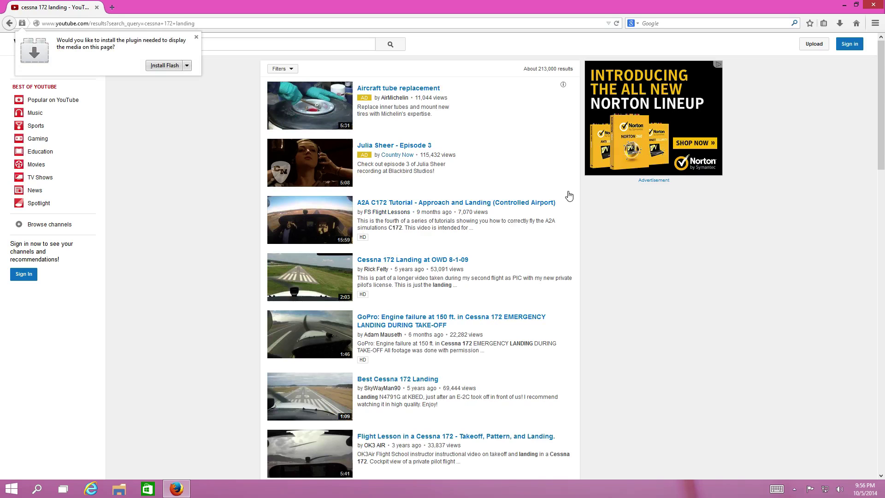
# Play the "Best Cessna 172 Landing" video from the search results and skip its ad
pyautogui.scroll(-1, 540, 244)
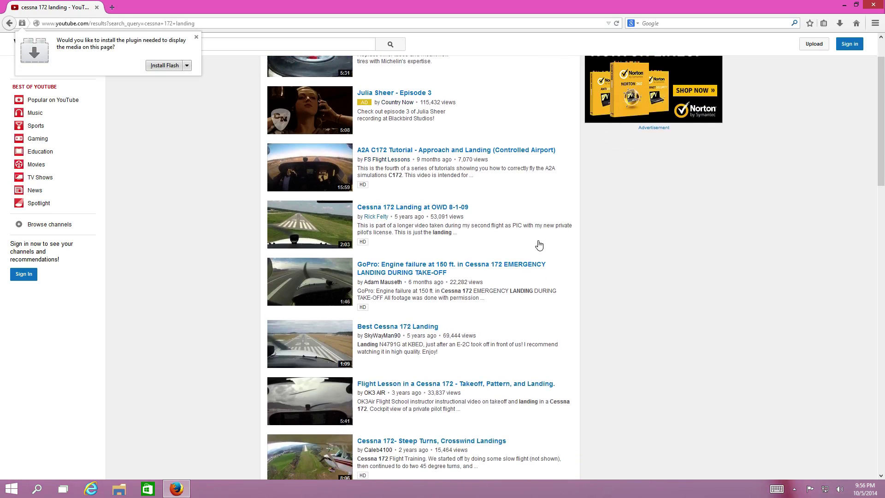
pyautogui.scroll(-1, 539, 245)
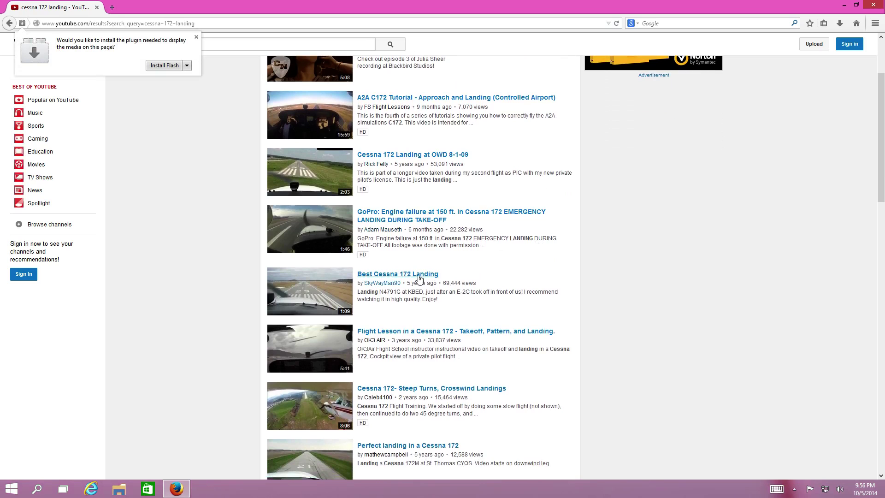
pyautogui.scroll(-1, 415, 279)
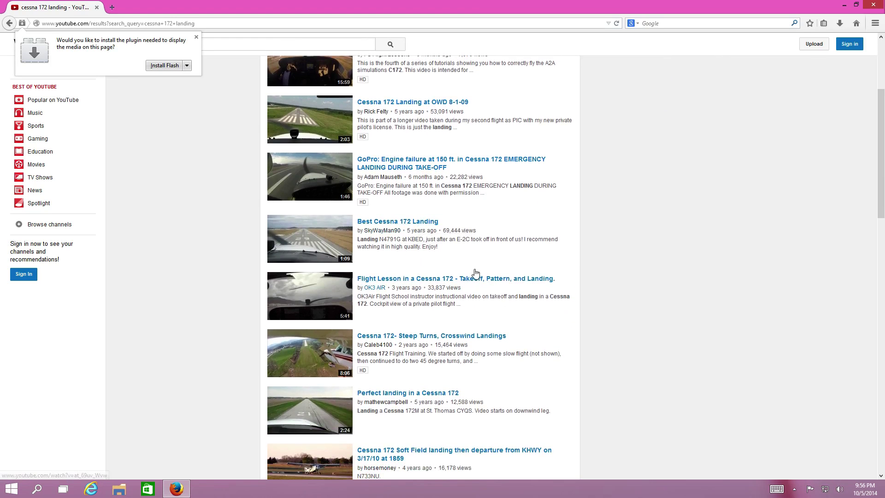
pyautogui.click(411, 222)
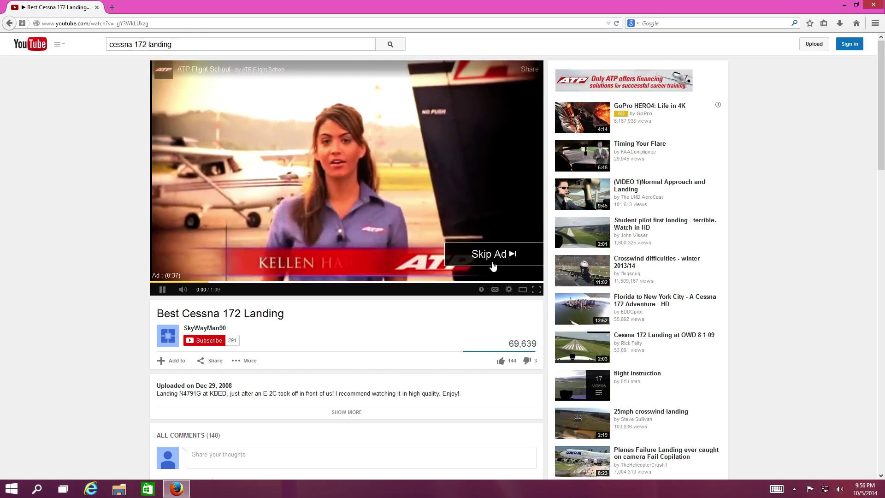
pyautogui.click(493, 255)
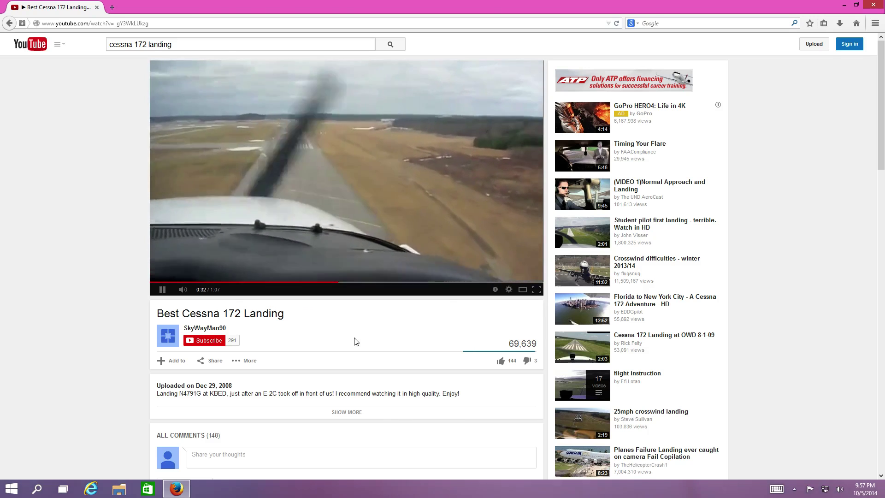
# Add Mozilla Firefox from the full app list as a Start menu tile beside Control Panel, and close the Start menu
pyautogui.click(11, 489)
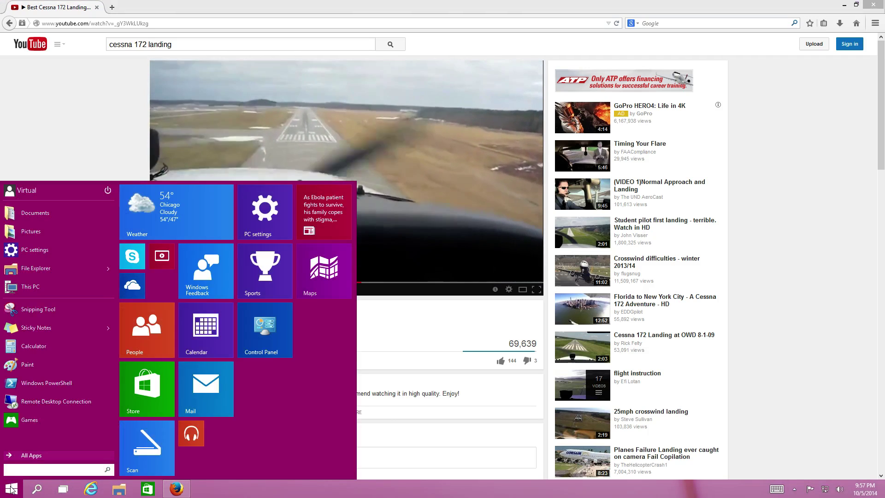
pyautogui.click(28, 457)
pyautogui.scroll(-5, 48, 431)
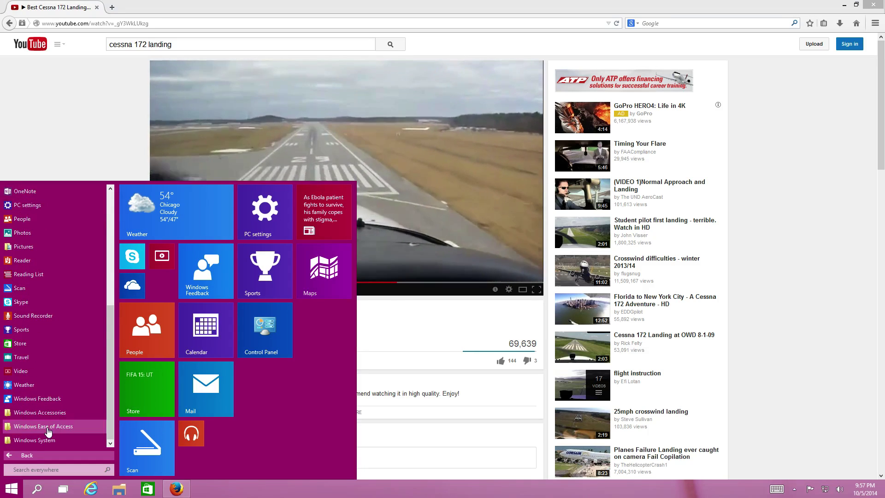
pyautogui.scroll(2, 48, 432)
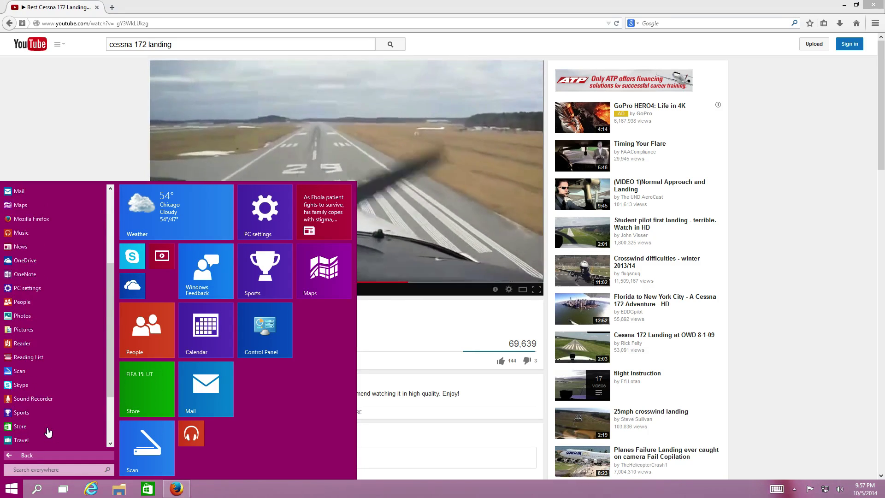
pyautogui.moveTo(35, 219); pyautogui.dragTo(324, 329)
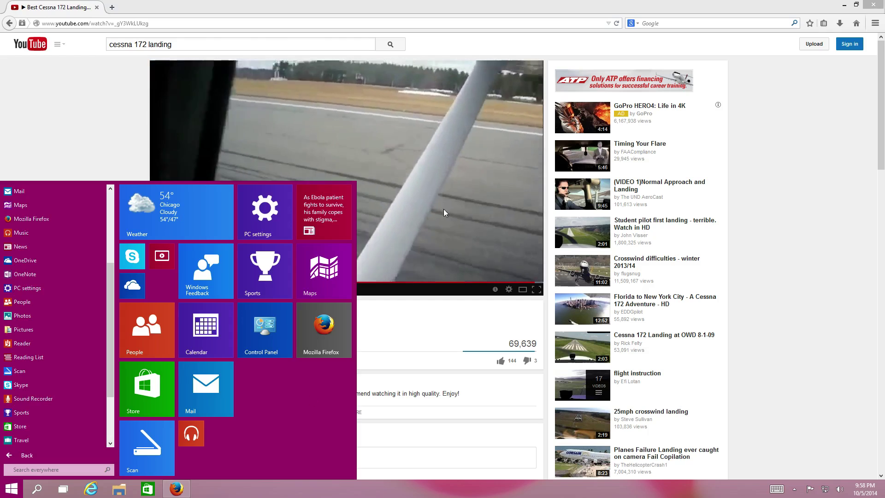
pyautogui.click(453, 195)
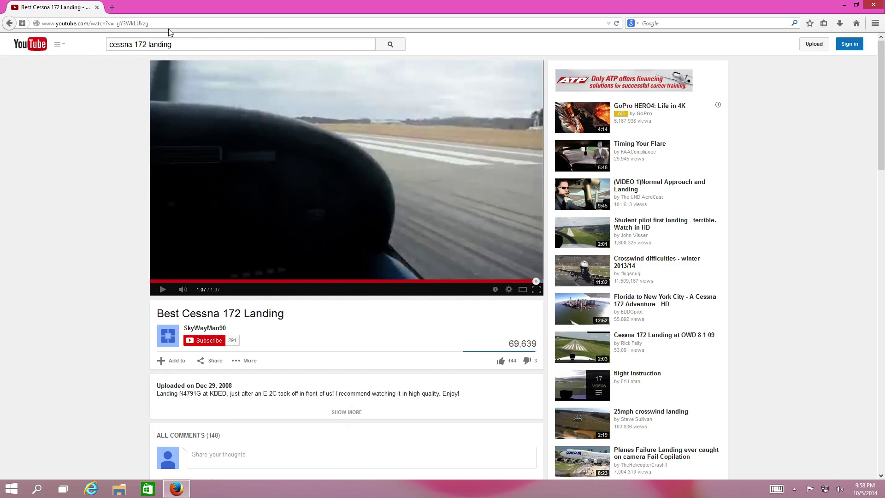
# Search YouTube for "goat taylor swift trouble" using the search suggestions
pyautogui.tripleClick(166, 44)
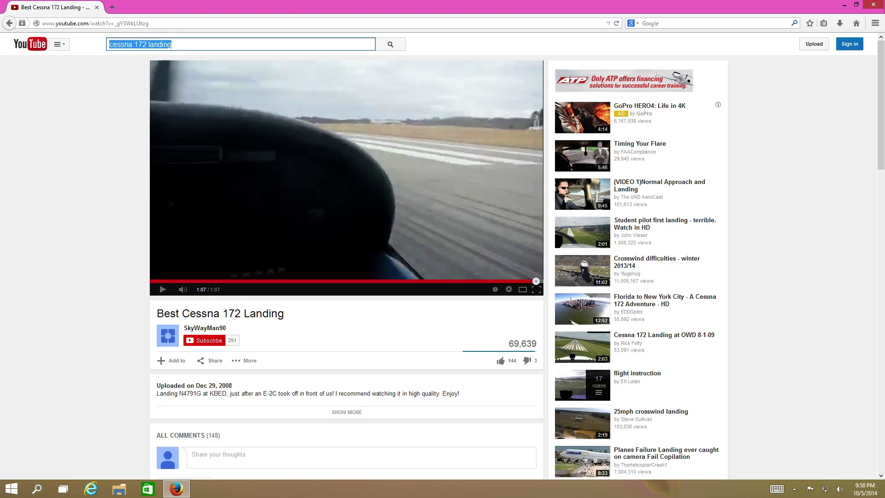
pyautogui.write('goat ')
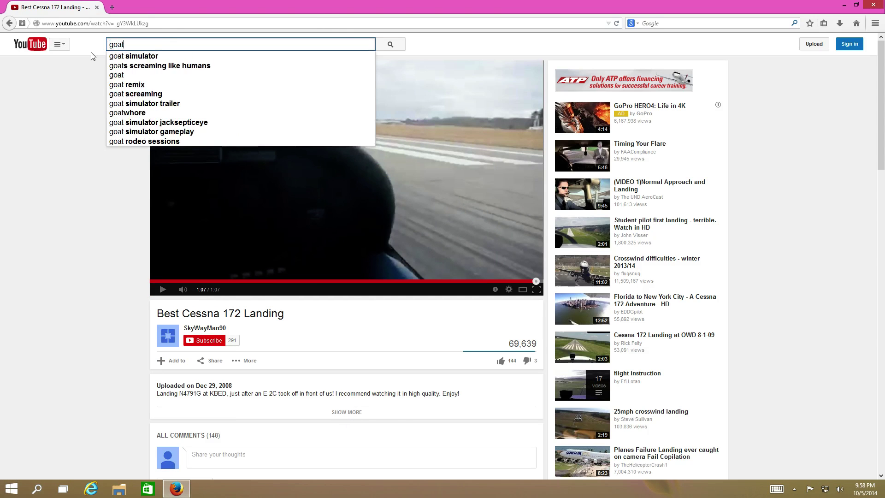
pyautogui.write('taylo')
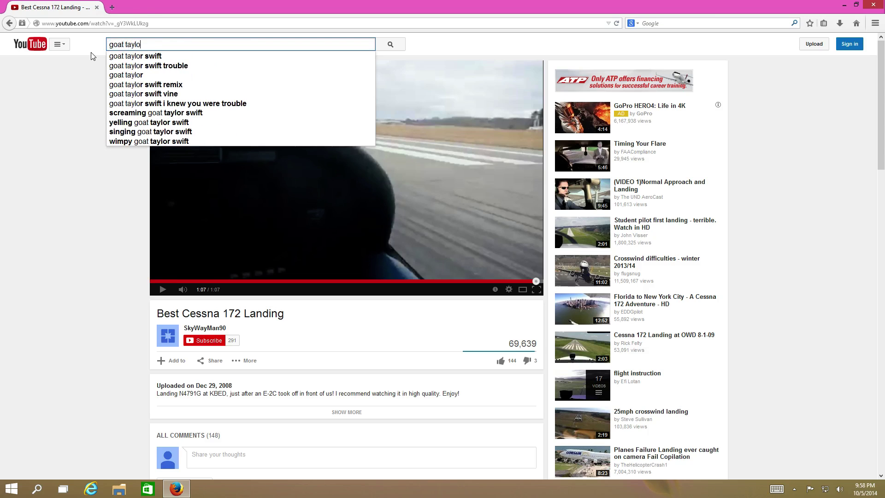
pyautogui.write('r sw')
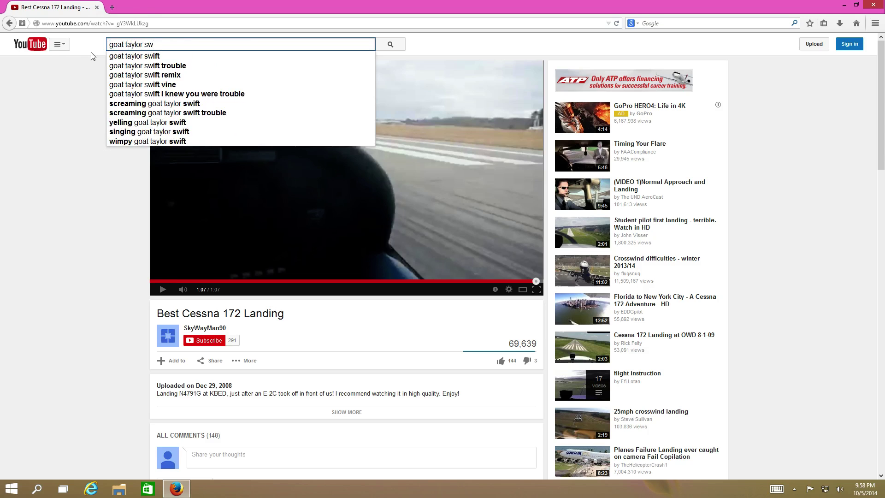
pyautogui.click(147, 66)
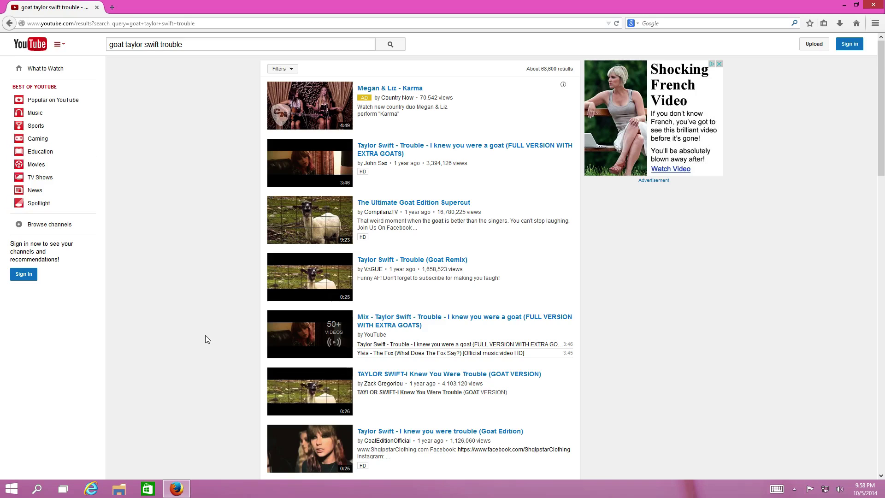
# Leave the YouTube results, look at the Start menu with its Mozilla Firefox tile, and start Firefox again on its start page
pyautogui.click(846, 5)
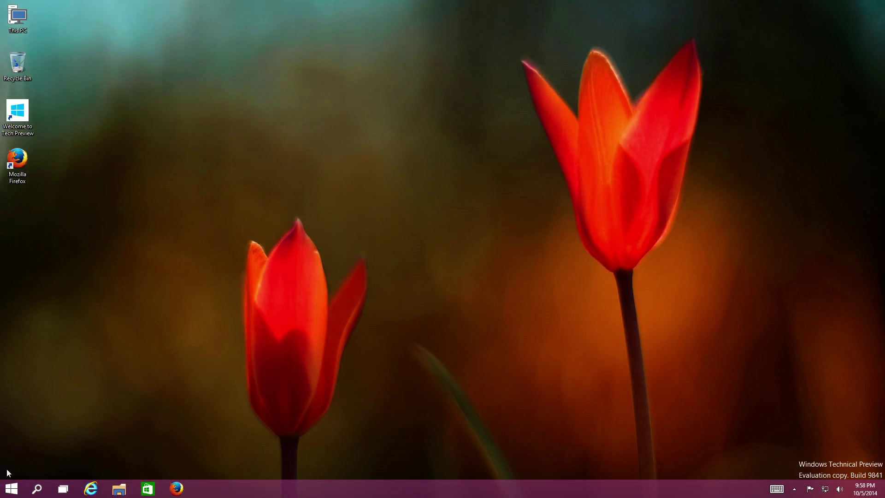
pyautogui.click(12, 490)
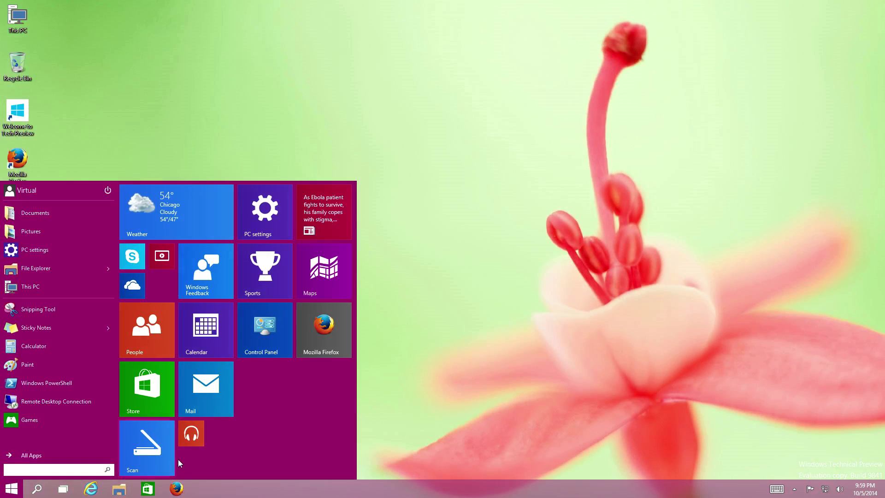
pyautogui.click(177, 489)
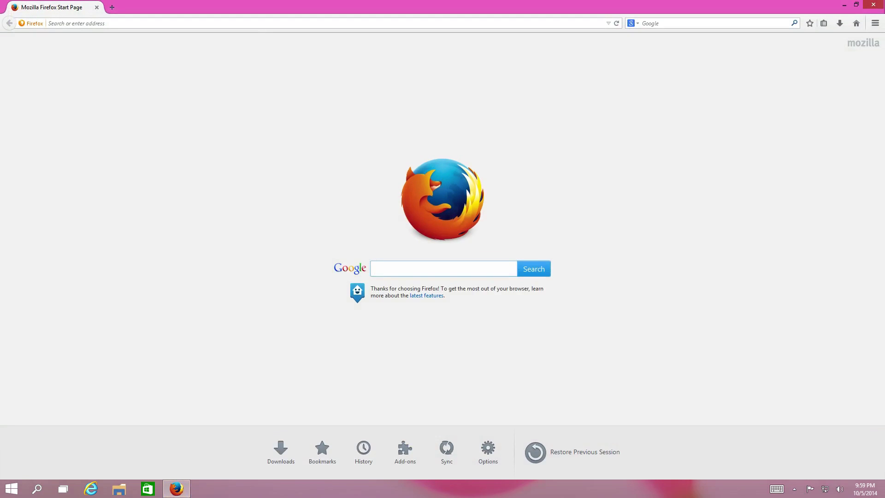
# Open seven new tabs beside the Mozilla Firefox Start Page tab
pyautogui.hotkey('ctrl', 't')
pyautogui.hotkey('ctrl', 't')
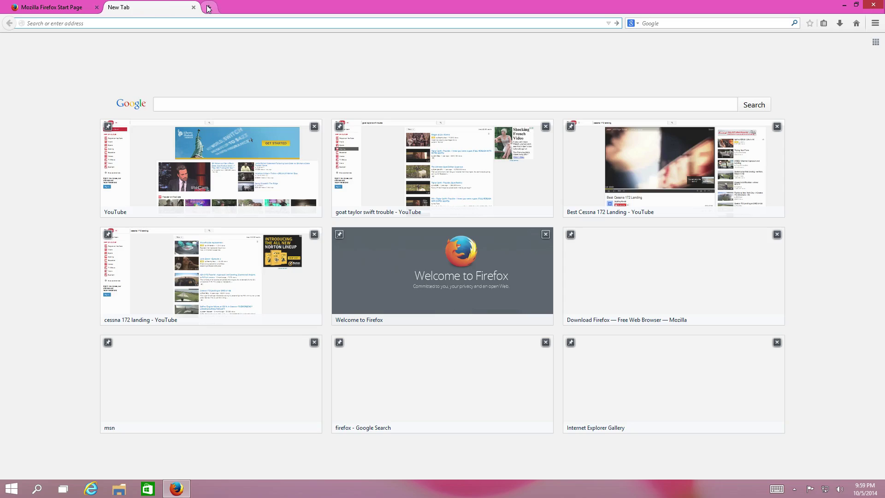
pyautogui.click(306, 8)
pyautogui.click(389, 7)
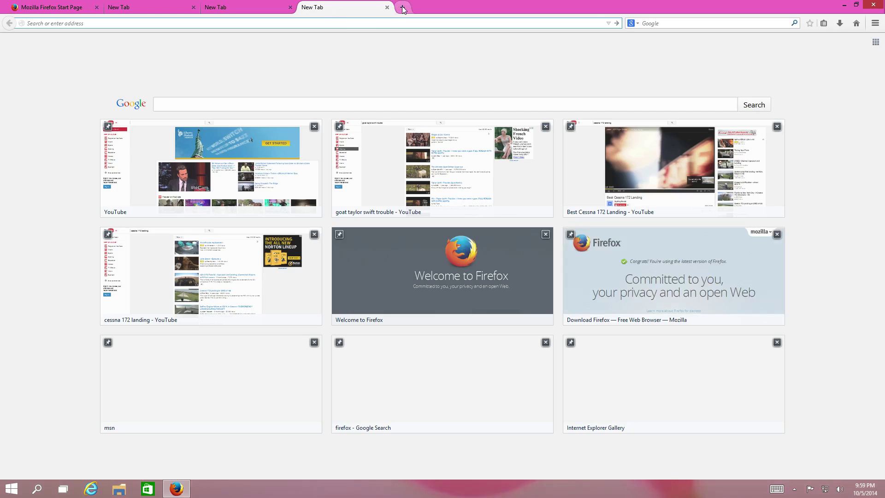
pyautogui.click(505, 7)
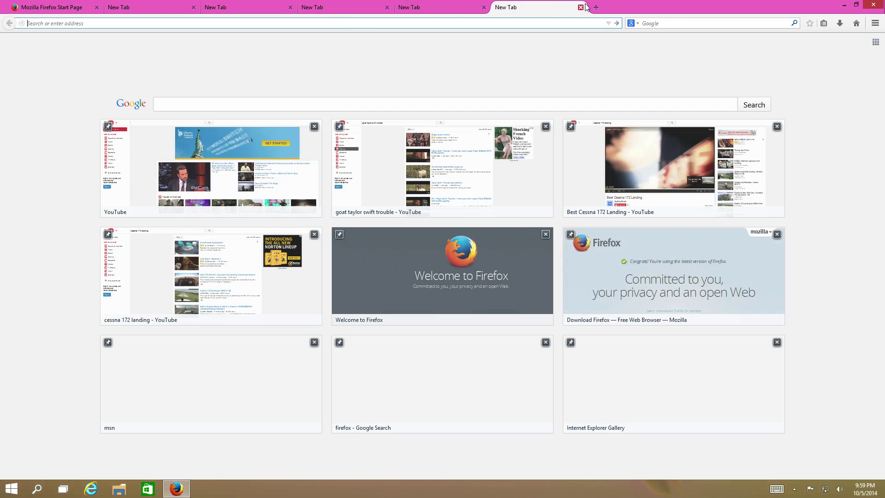
pyautogui.click(598, 7)
pyautogui.click(694, 8)
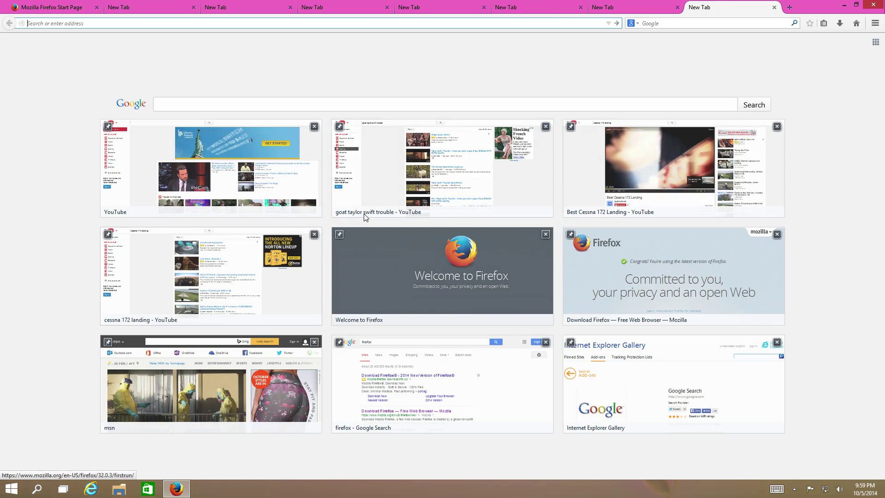
# Load the YouTube, goat taylor swift trouble and cessna 172 landing thumbnails into the last three tabs, and dismiss the Flash plugin prompt
pyautogui.click(215, 182)
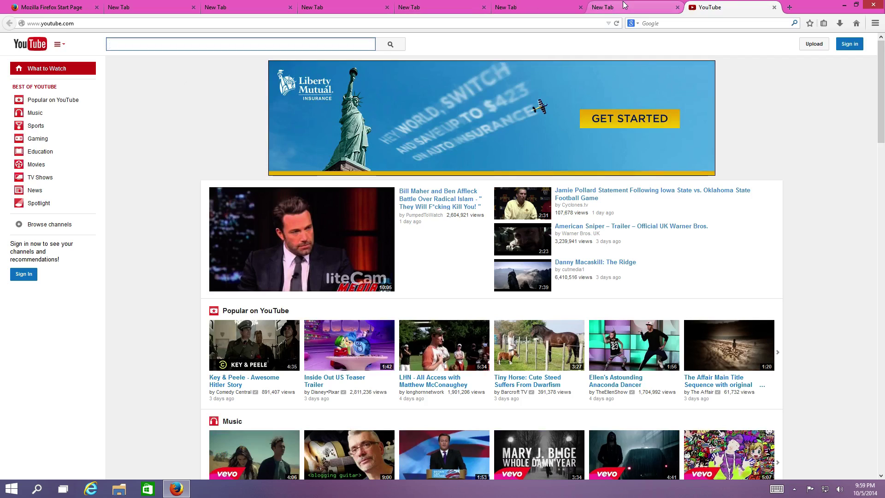
pyautogui.click(624, 6)
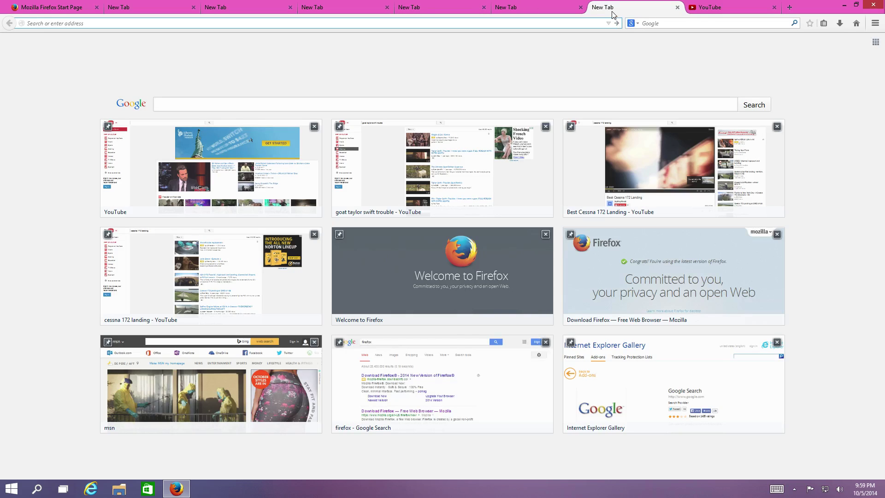
pyautogui.click(466, 125)
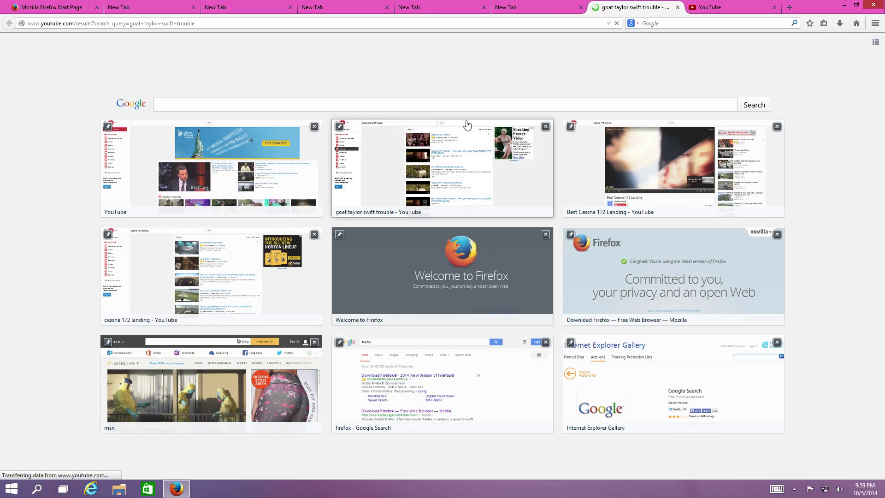
pyautogui.click(515, 9)
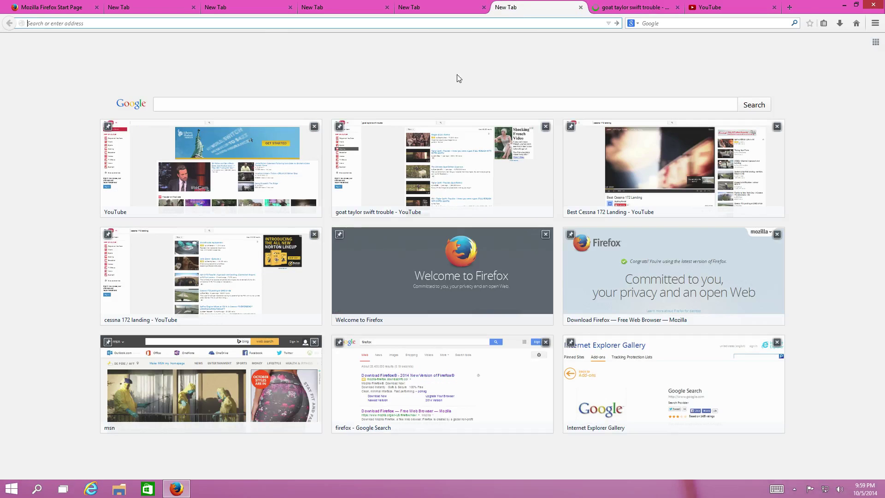
pyautogui.click(250, 303)
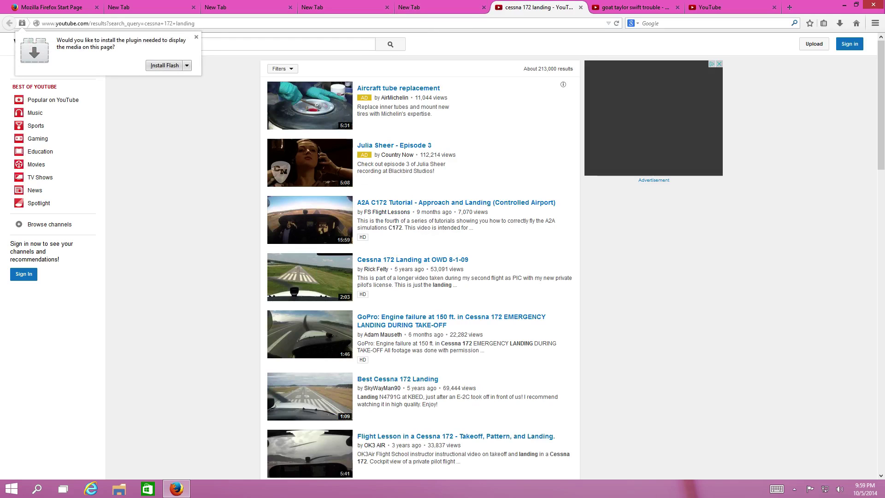
pyautogui.click(196, 36)
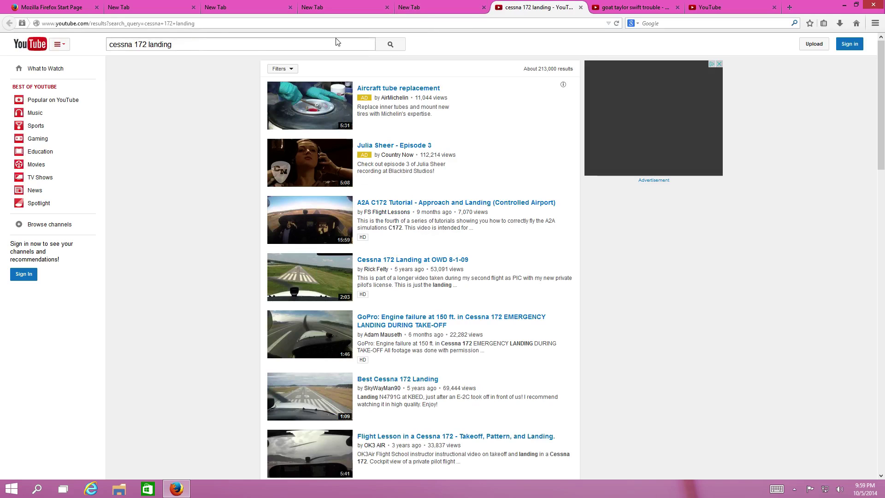
# Load YouTube in the last remaining blank tab before the cessna 172 landing tab and look through its home page to the footer
pyautogui.click(424, 7)
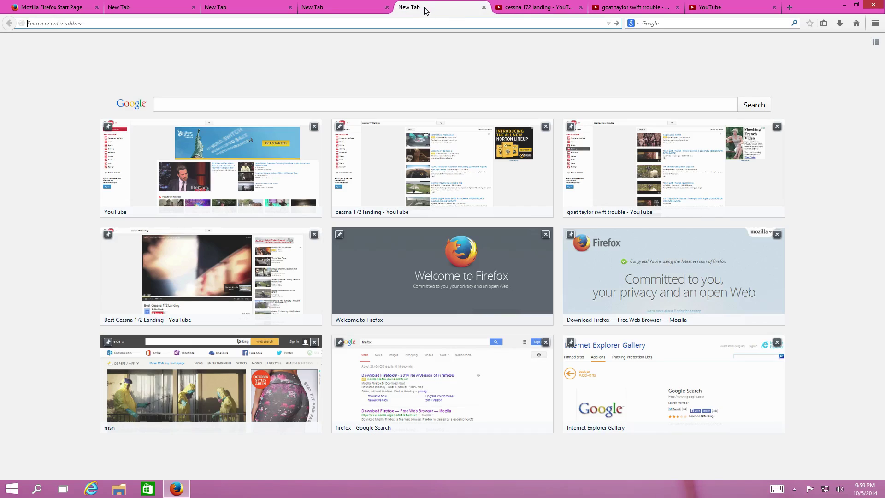
pyautogui.click(274, 179)
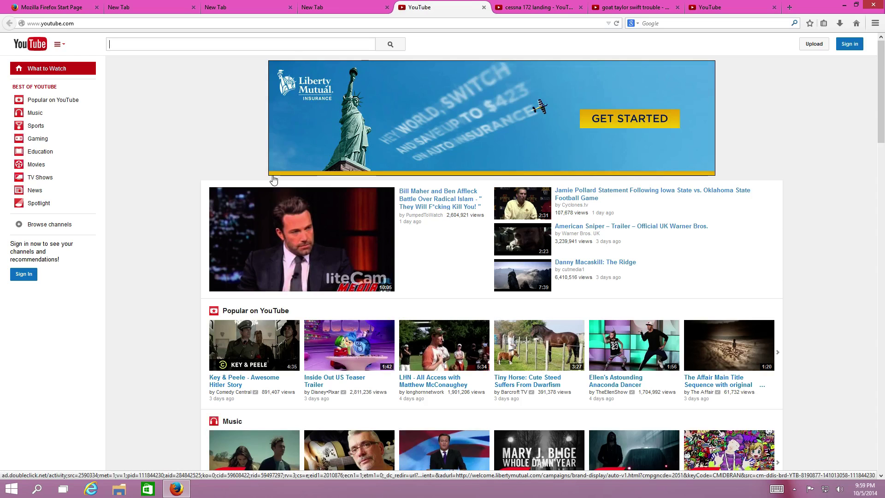
pyautogui.scroll(-3, 782, 340)
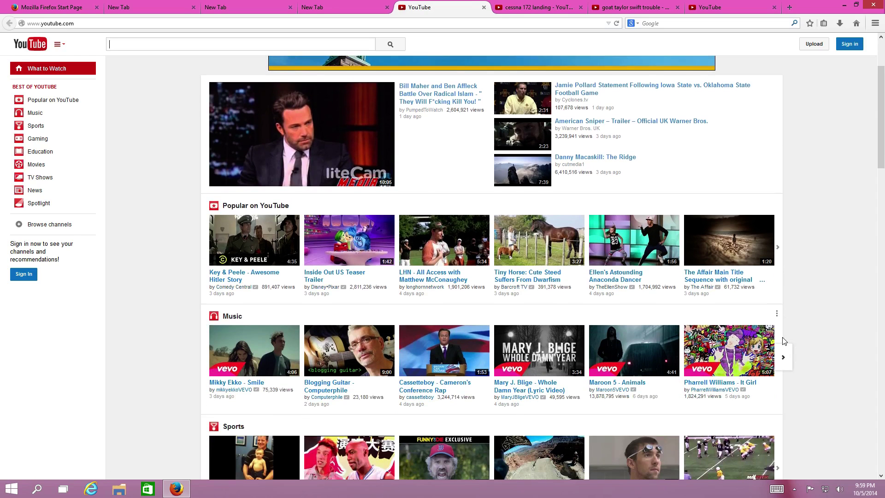
pyautogui.scroll(-8, 784, 342)
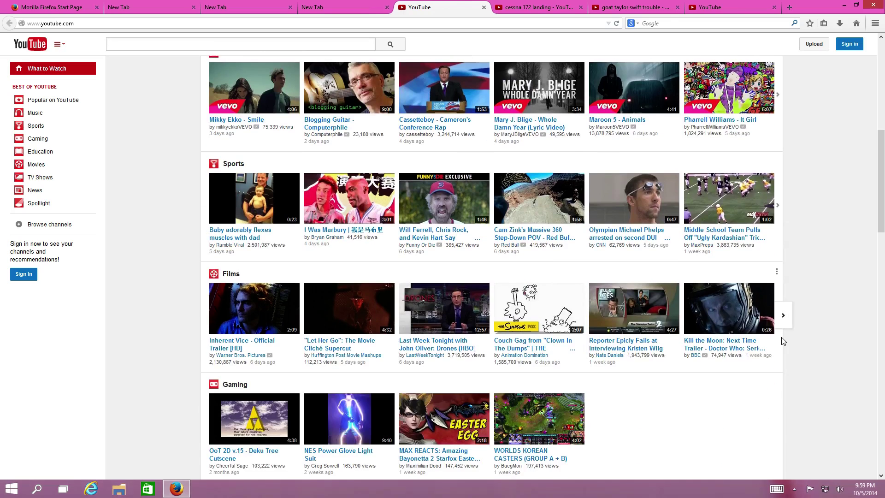
pyautogui.scroll(-9, 805, 342)
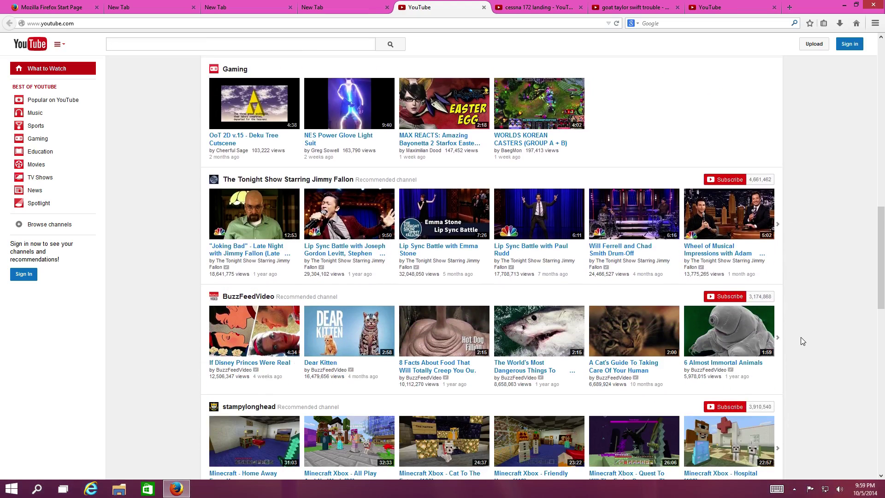
pyautogui.scroll(-3, 804, 342)
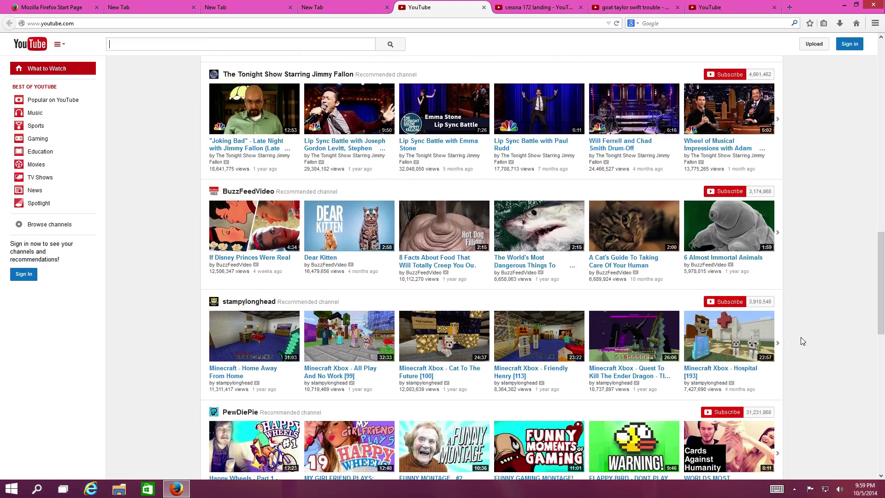
pyautogui.scroll(-5, 804, 342)
pyautogui.scroll(-6, 804, 341)
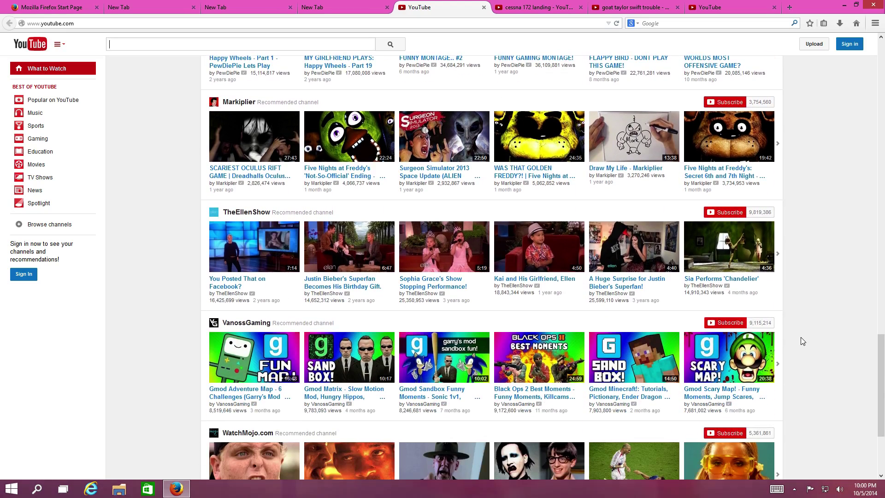
pyautogui.scroll(-4, 804, 341)
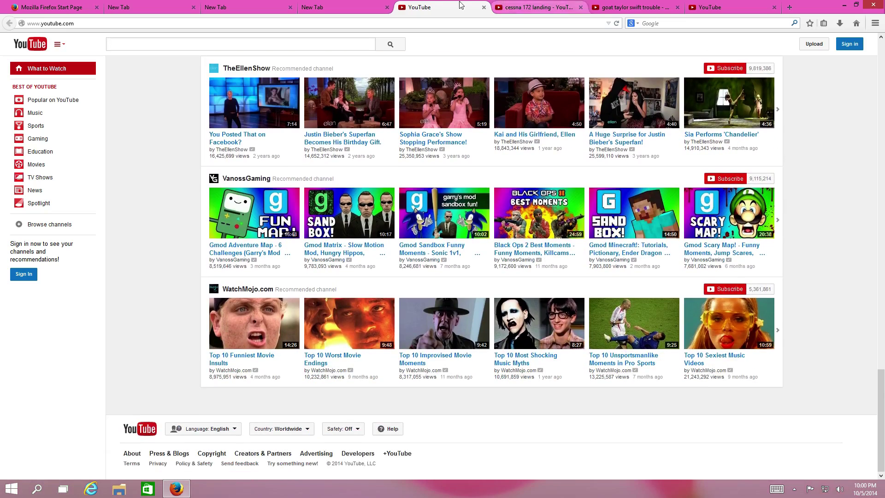
# Load YouTube in one more blank tab and close Firefox together with all its open tabs
pyautogui.click(331, 6)
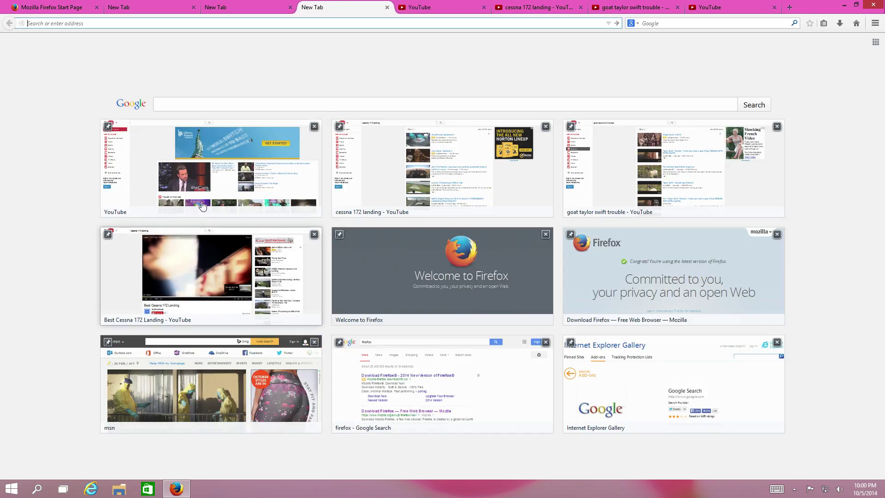
pyautogui.click(201, 182)
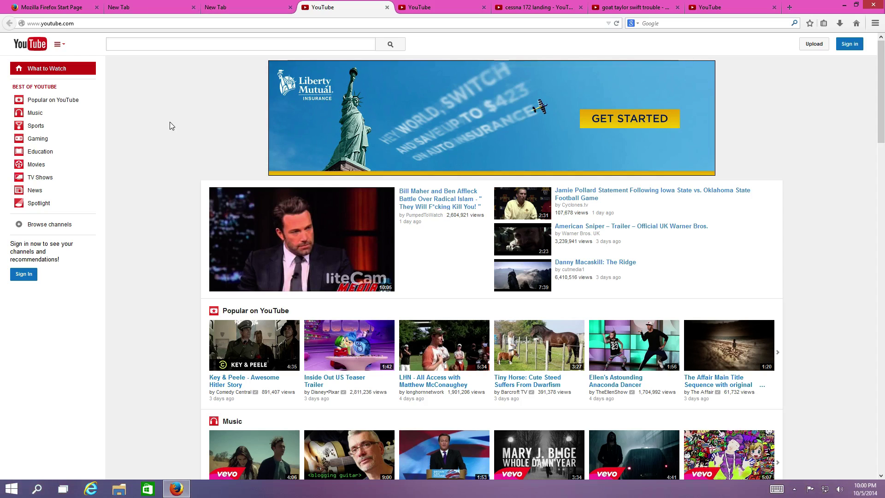
pyautogui.click(872, 5)
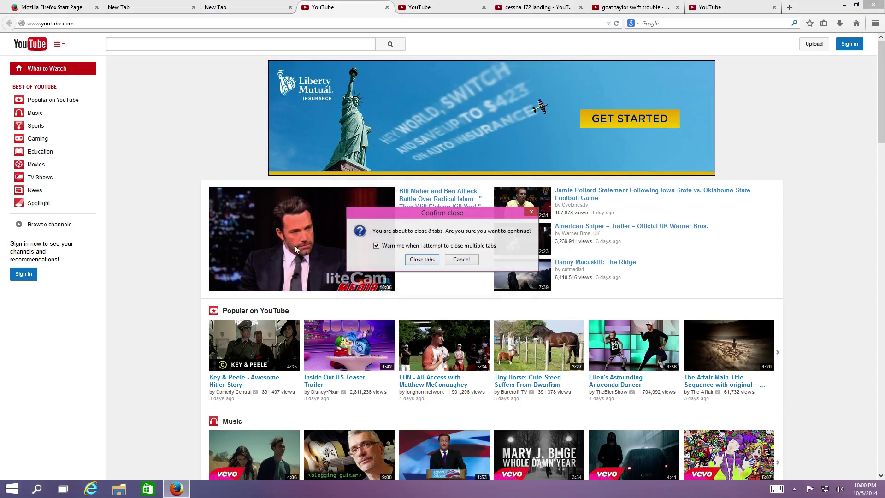
pyautogui.click(422, 260)
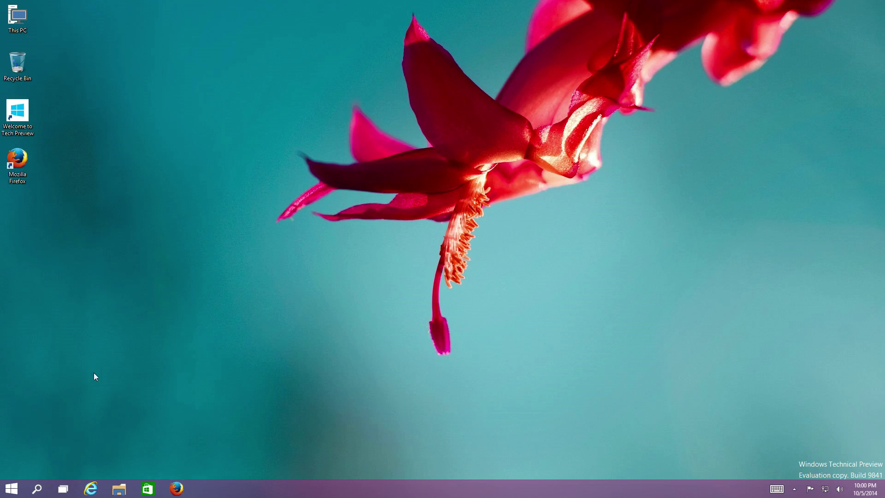
# Open This PC from the Start menu and show the contents of Local Disk (C:)
pyautogui.click(22, 495)
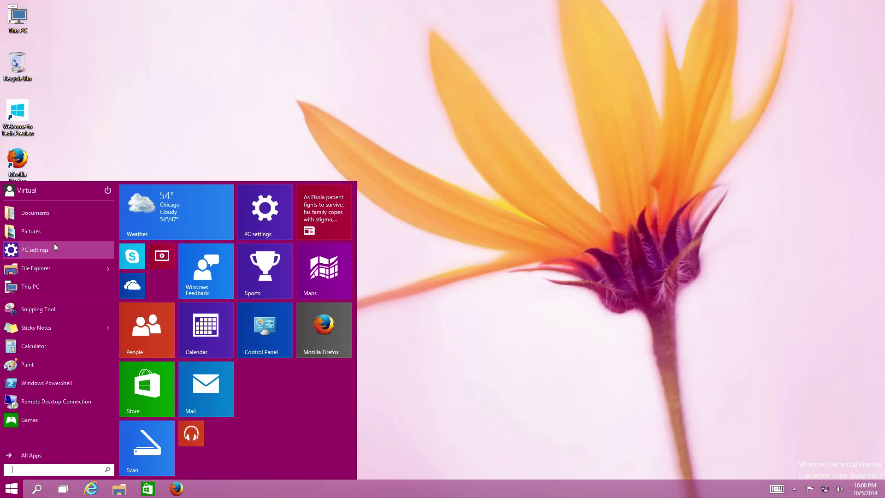
pyautogui.click(53, 287)
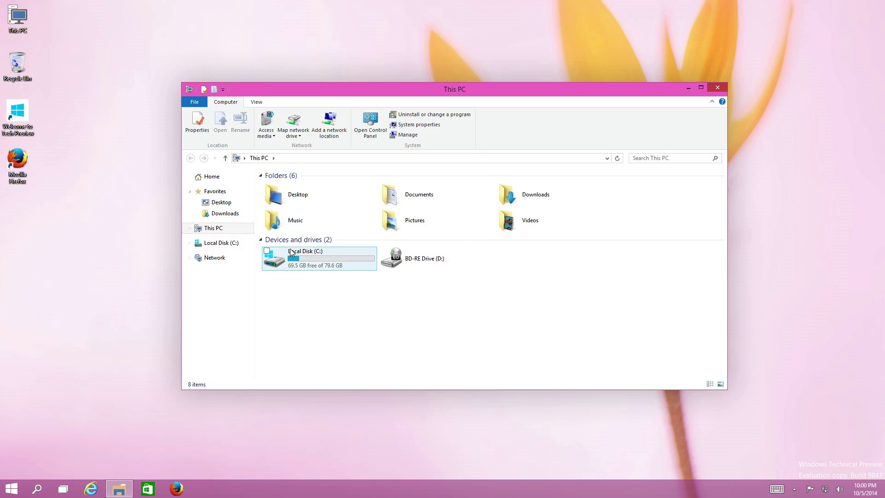
pyautogui.doubleClick(295, 258)
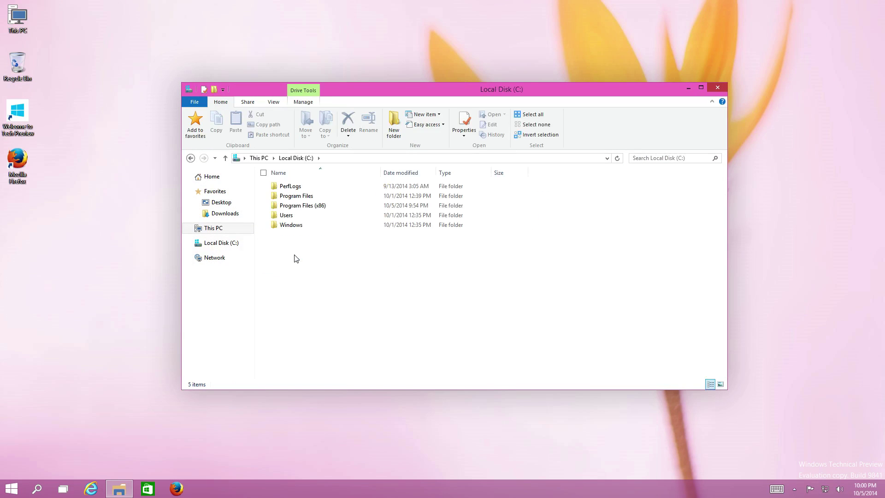
# Try to delete the Windows folder from Local Disk (C:) and dismiss the permission dialog
pyautogui.click(311, 227)
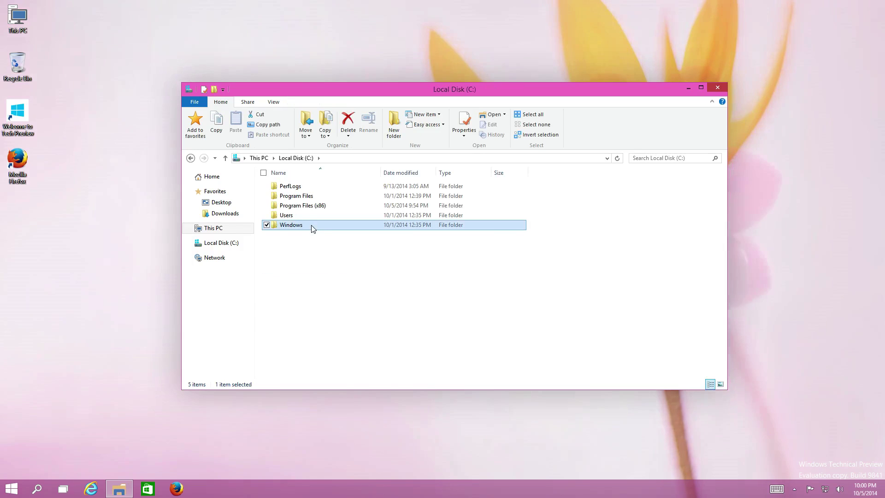
pyautogui.press('Delete')
pyautogui.press('Return')
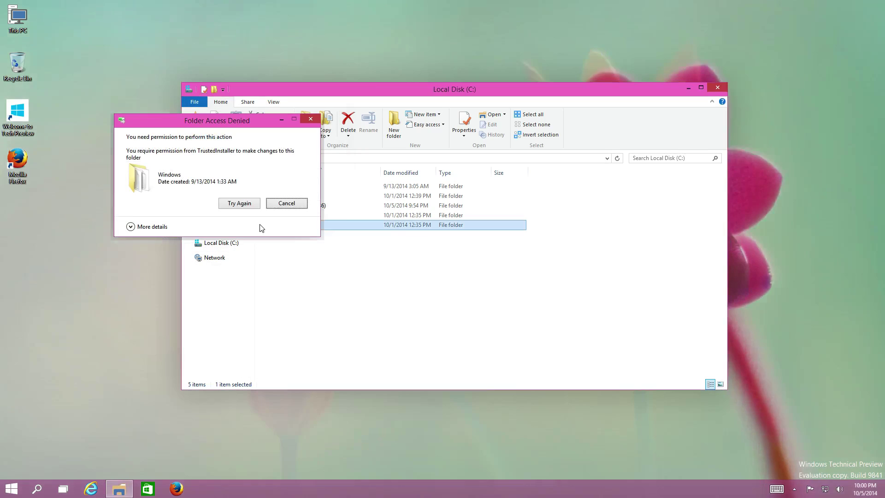
pyautogui.press('Escape')
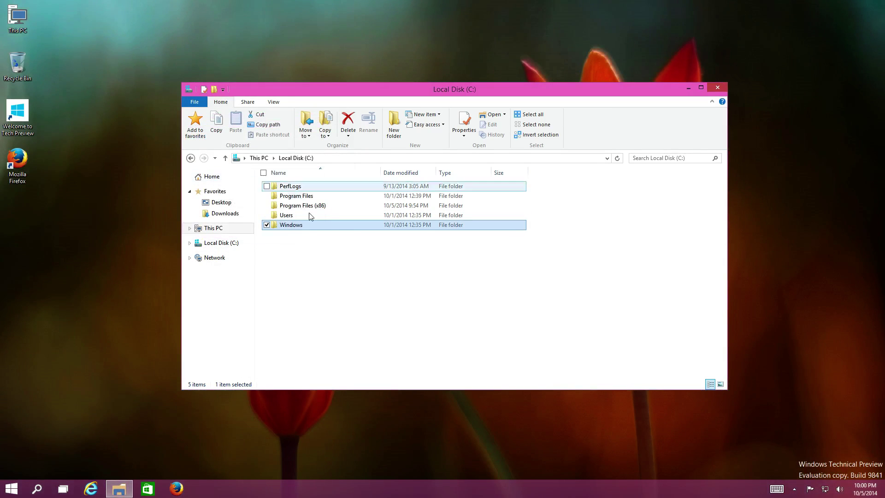
# Try to delete everything inside the Windows folder by selecting all its items, and cancel the recycling while it is being prepared
pyautogui.doubleClick(322, 225)
pyautogui.scroll(-6, 333, 301)
pyautogui.scroll(-15, 351, 295)
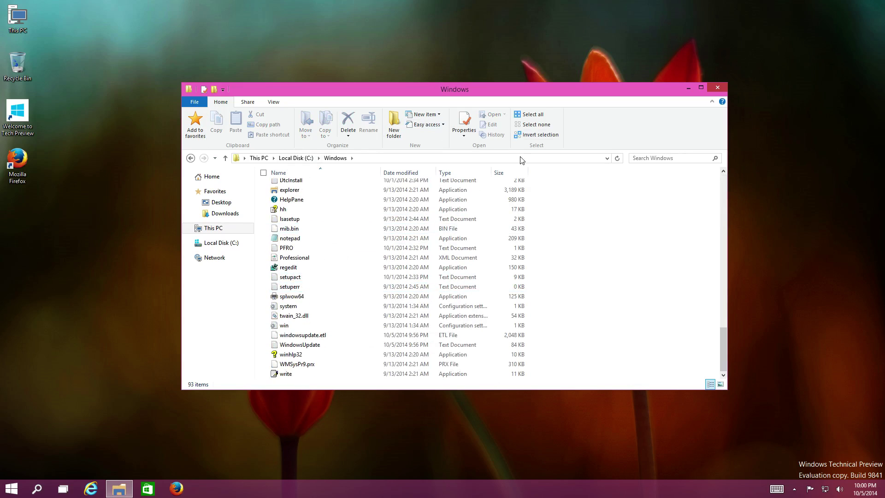
pyautogui.click(531, 115)
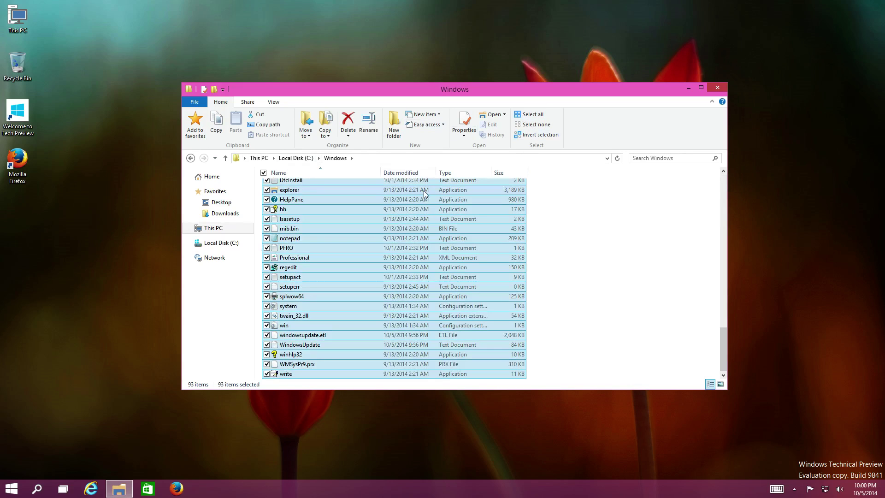
pyautogui.click(349, 122)
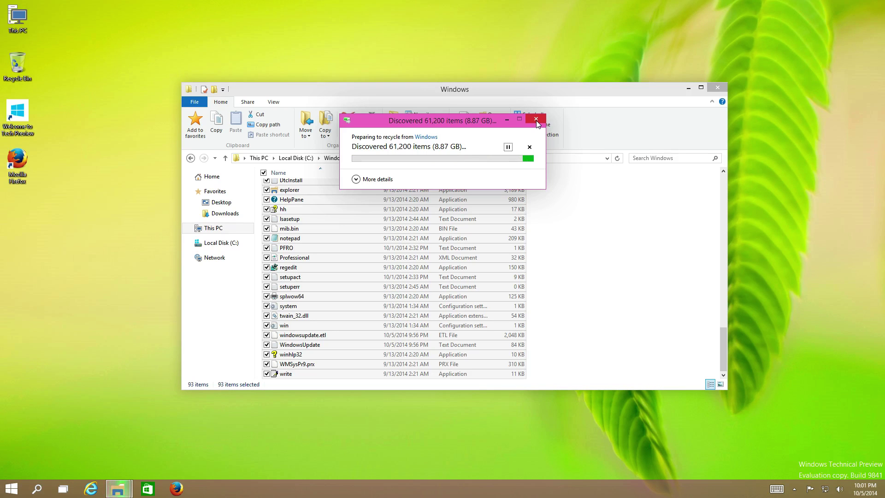
pyautogui.click(536, 122)
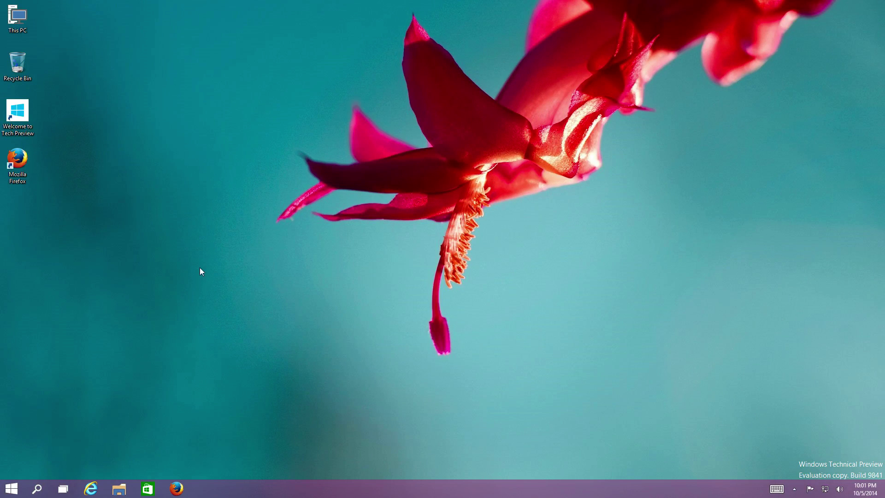
# Open Internet Explorer, decline making it the default browser, and search the web for file shredder
pyautogui.click(91, 488)
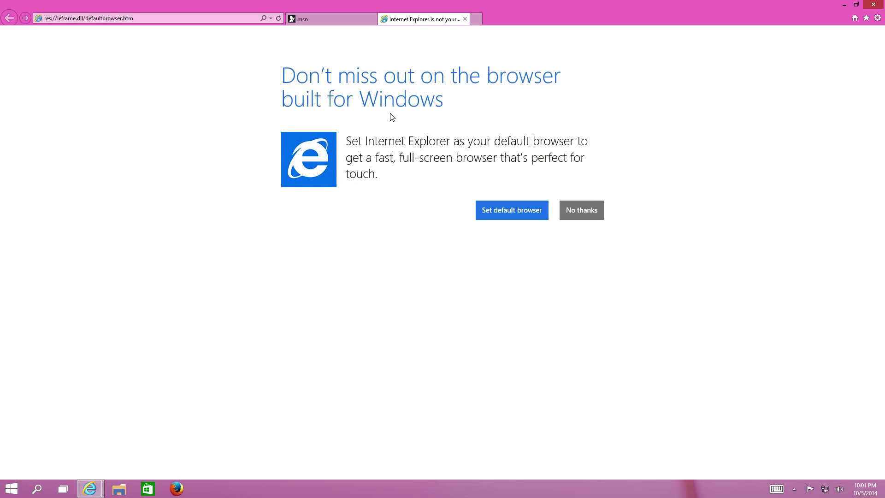
pyautogui.click(575, 211)
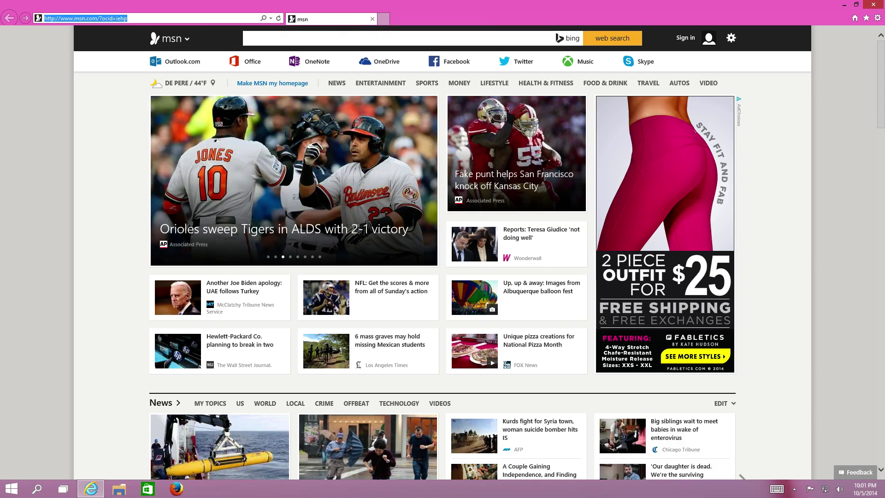
pyautogui.write('file sc')
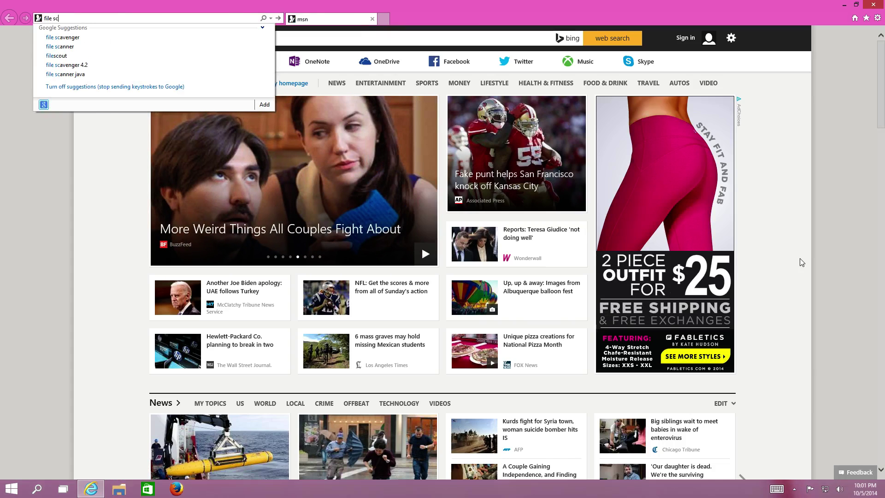
pyautogui.press('BackSpace')
pyautogui.press('BackSpace')
pyautogui.press('BackSpace')
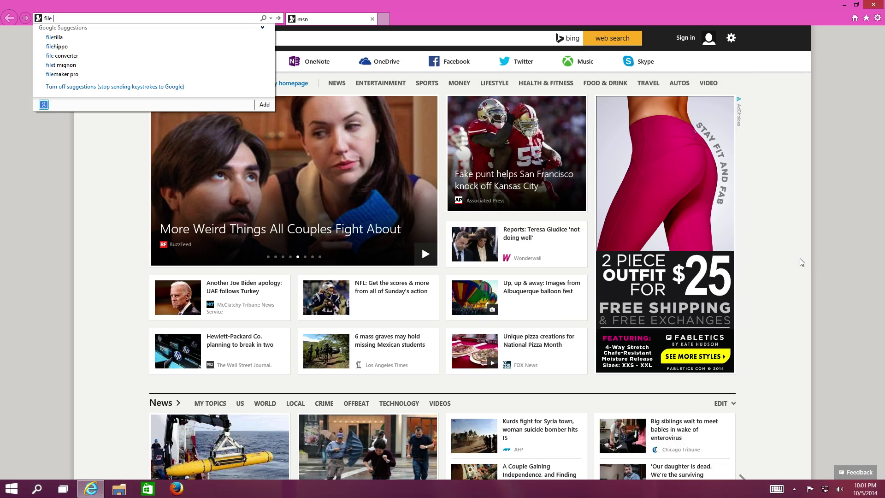
pyautogui.write('shredder')
pyautogui.press('Return')
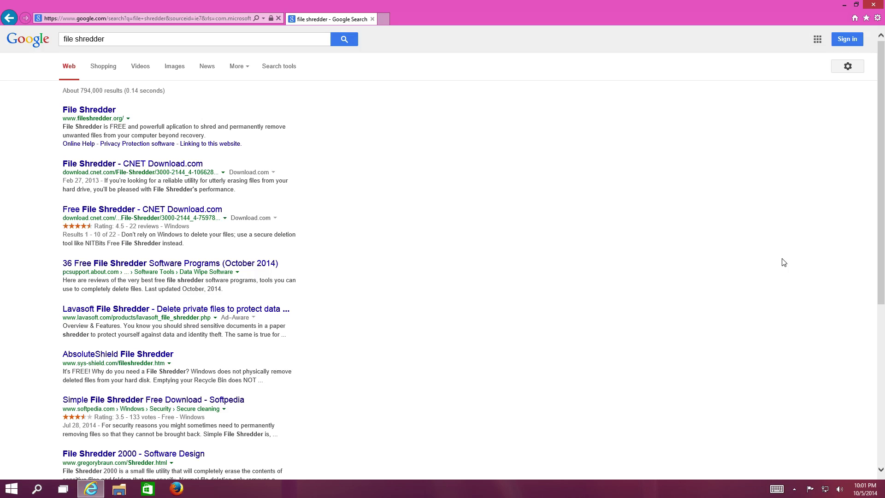
# Open the fileshredder.org search result and save the file_shredder_setup download to the Desktop
pyautogui.click(106, 113)
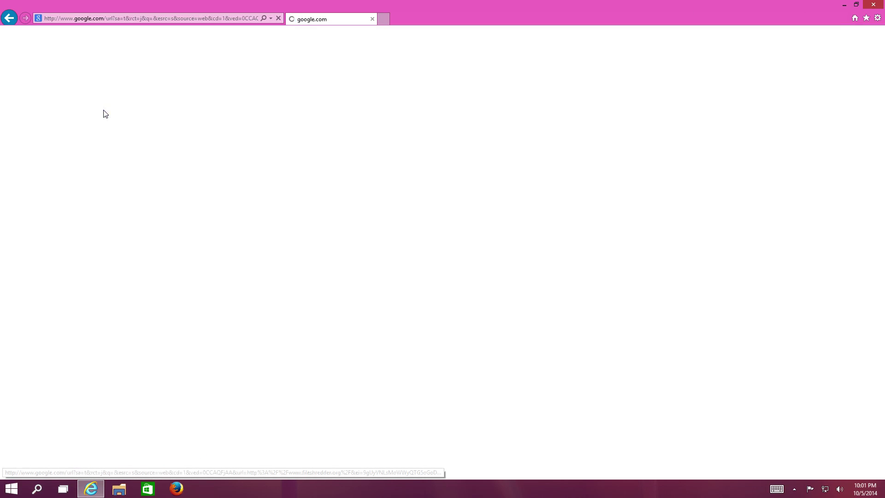
pyautogui.scroll(-3, 460, 312)
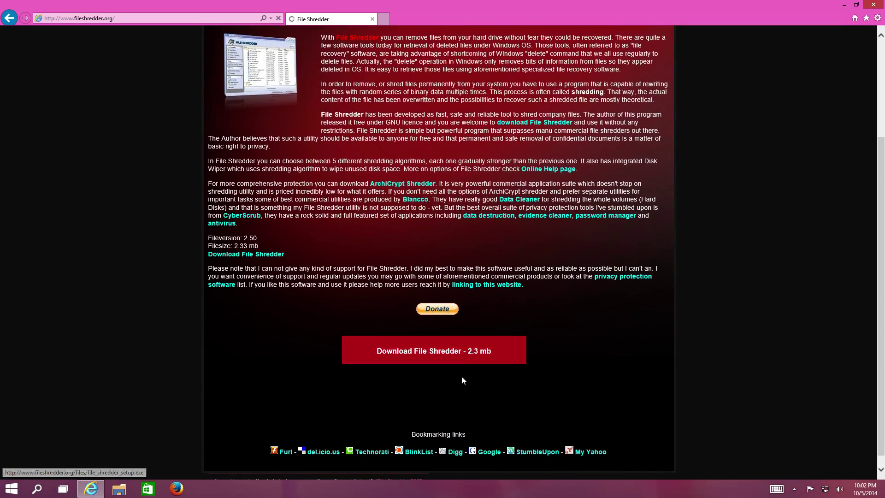
pyautogui.click(458, 346)
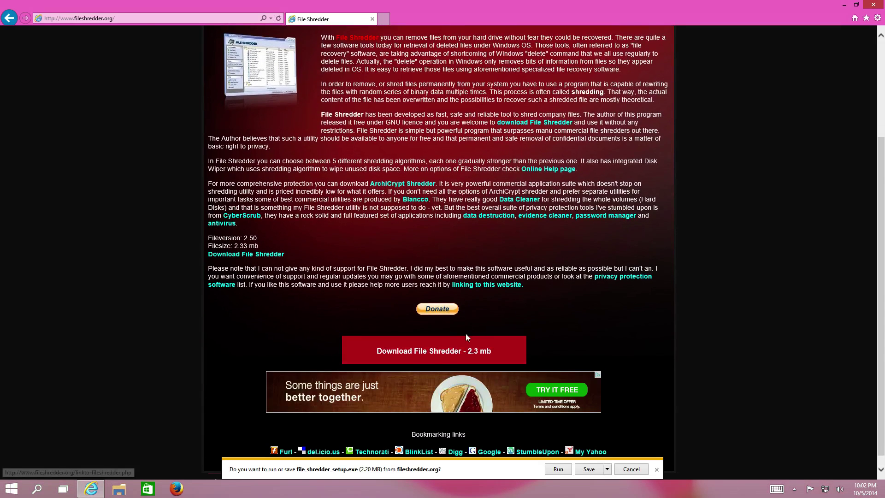
pyautogui.click(607, 469)
pyautogui.click(621, 457)
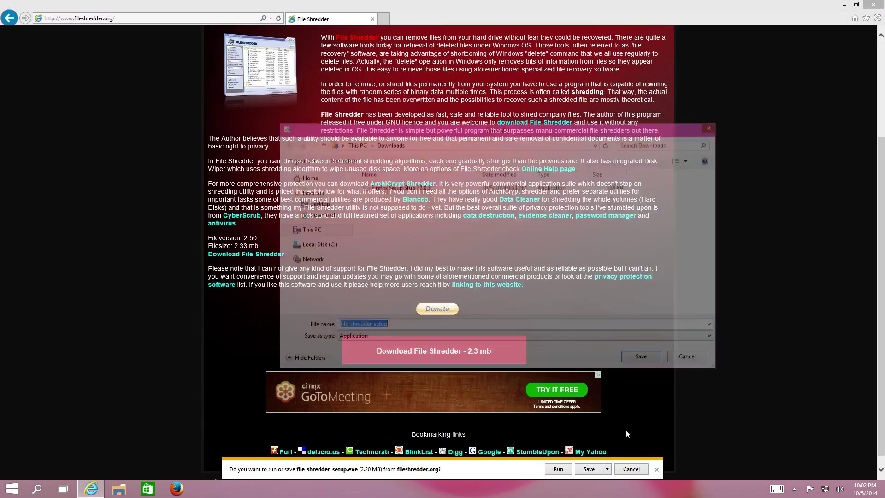
pyautogui.click(320, 206)
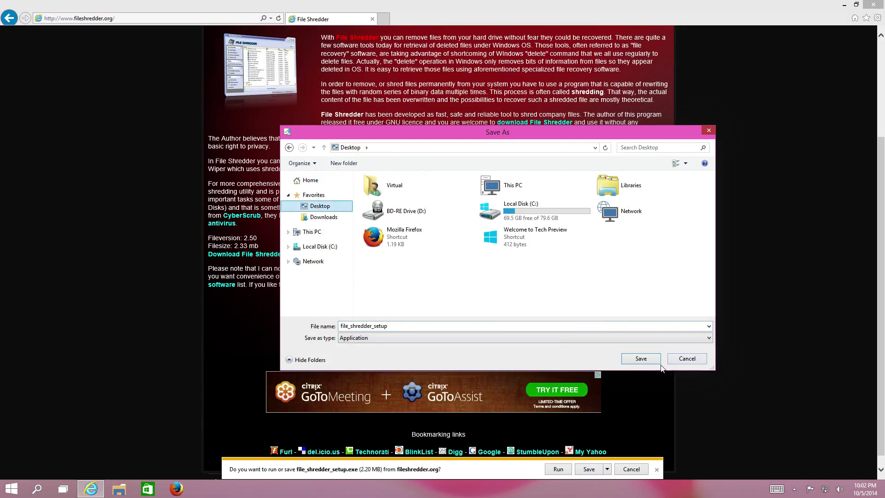
pyautogui.click(645, 359)
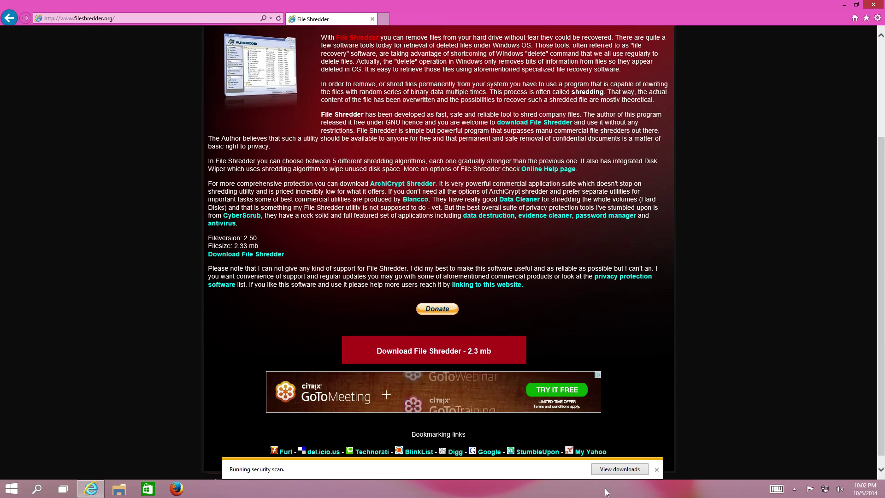
# Show the list of downloads, close the browser window, clear the download list and close it
pyautogui.click(620, 469)
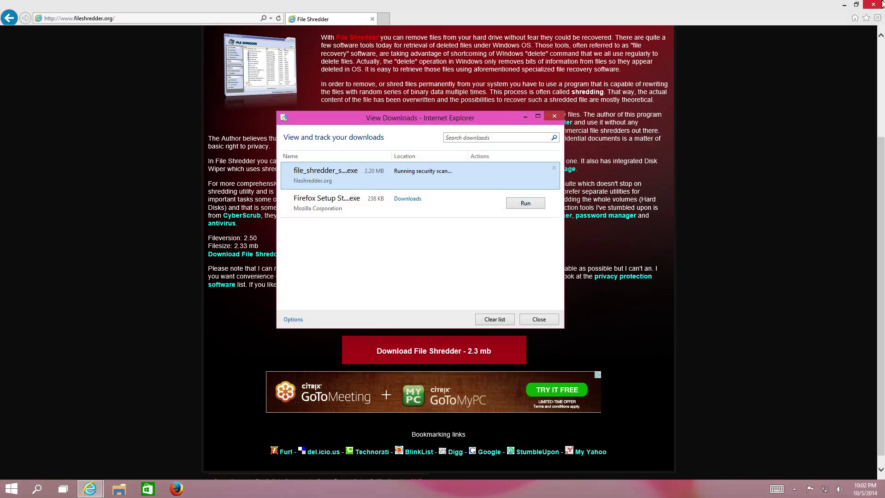
pyautogui.click(882, 4)
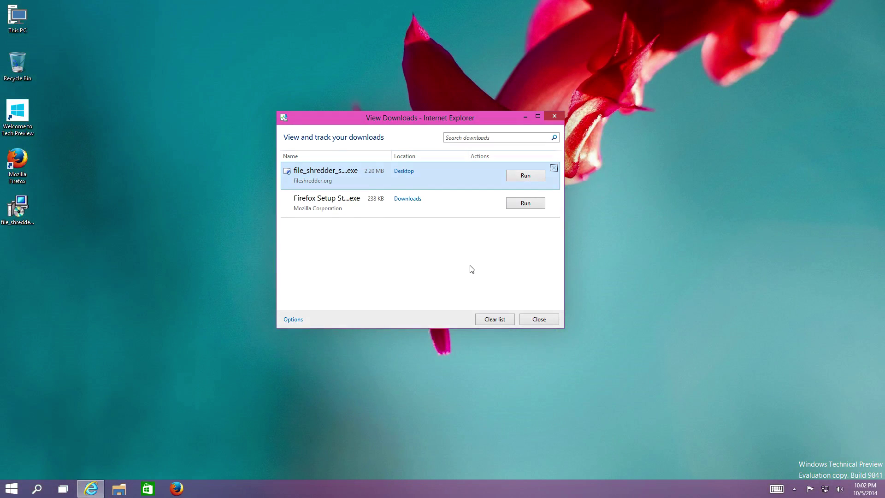
pyautogui.click(482, 319)
pyautogui.click(523, 320)
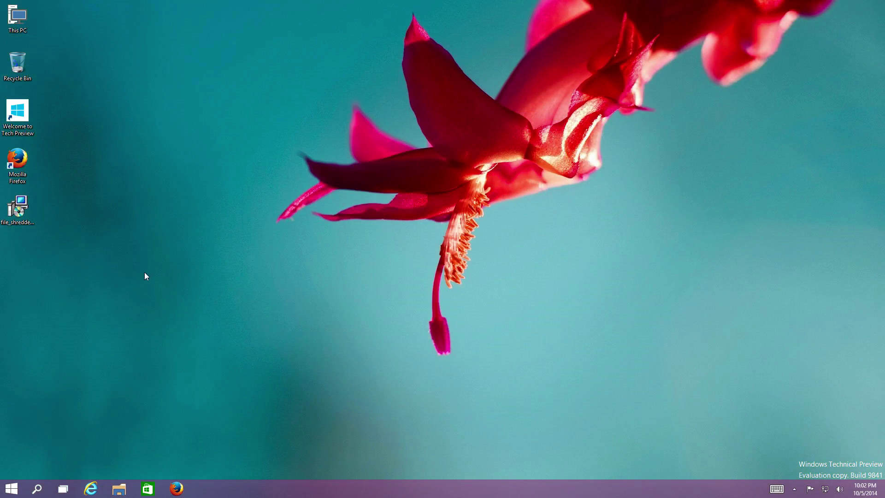
# Run the File Shredder setup file from the desktop and proceed to its license agreement page
pyautogui.rightClick(18, 209)
pyautogui.click(46, 225)
pyautogui.click(490, 264)
pyautogui.click(492, 318)
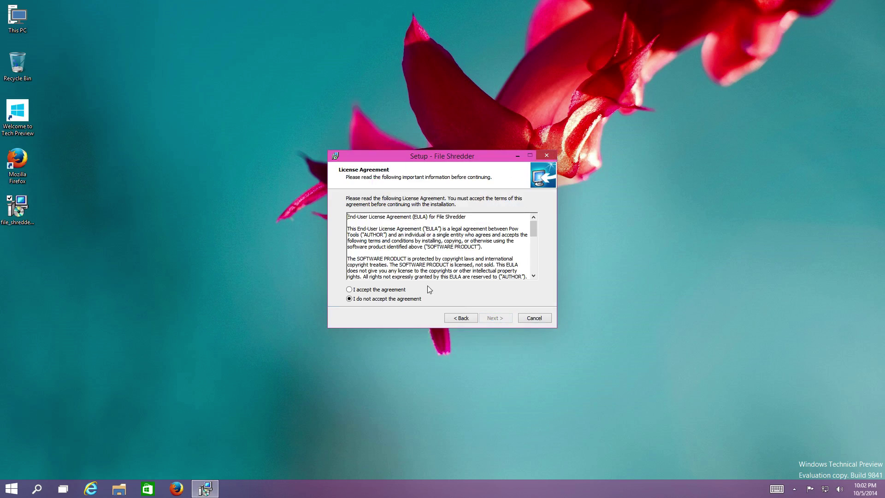
# Accept the license agreement, install File Shredder with the default destination and Start Menu folder, and finish with it launched
pyautogui.click(402, 289)
pyautogui.click(493, 318)
pyautogui.click(498, 318)
pyautogui.click(499, 318)
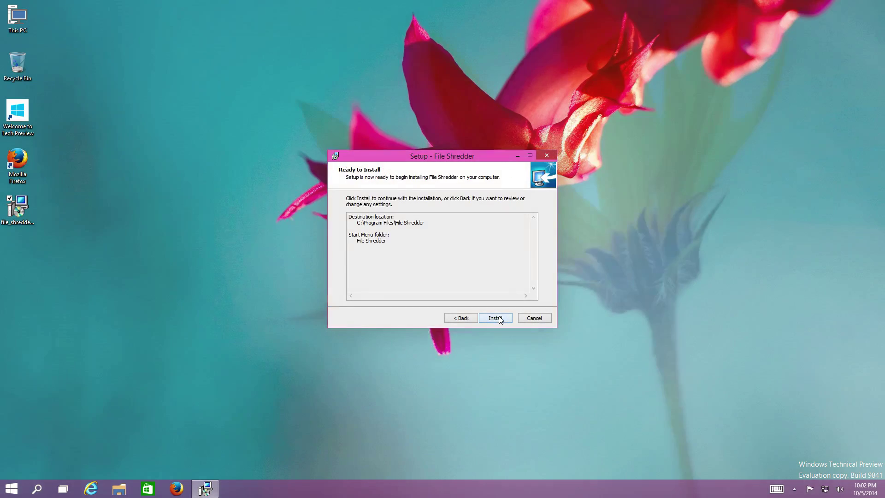
pyautogui.click(499, 317)
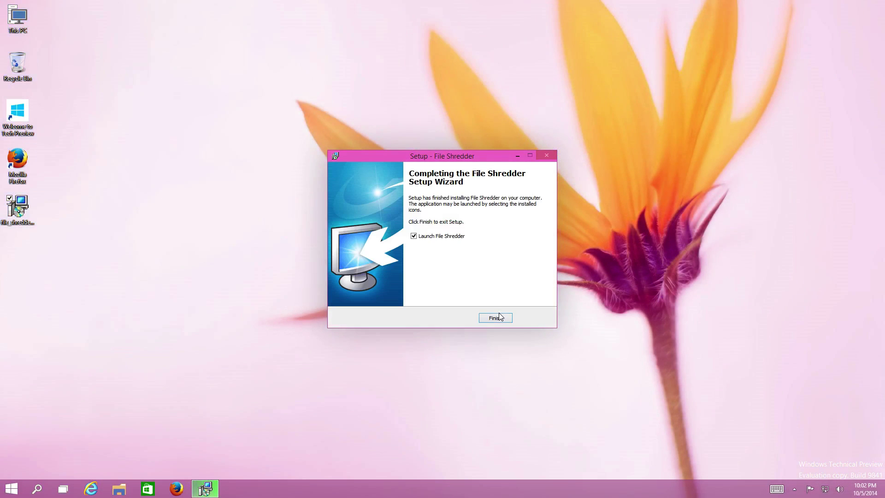
pyautogui.click(490, 318)
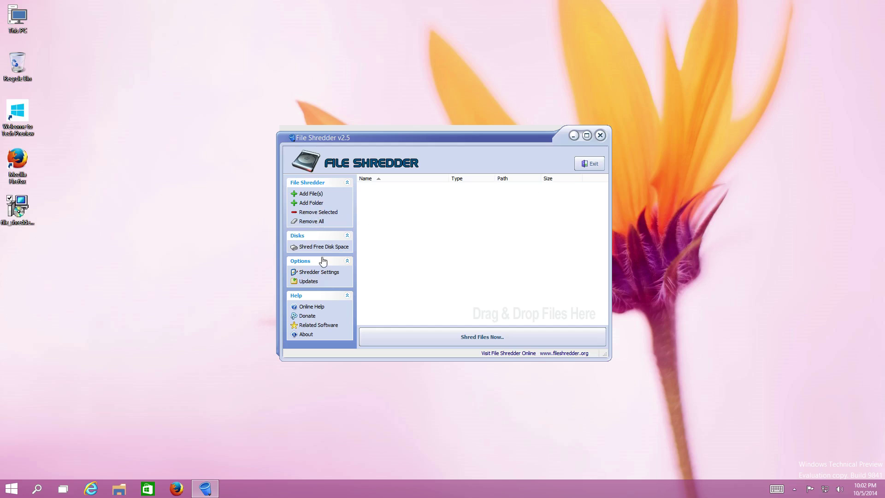
# Set File Shredder's default secure algorithm to Simple One Pass, look through the program and visual options, and apply the settings
pyautogui.click(318, 273)
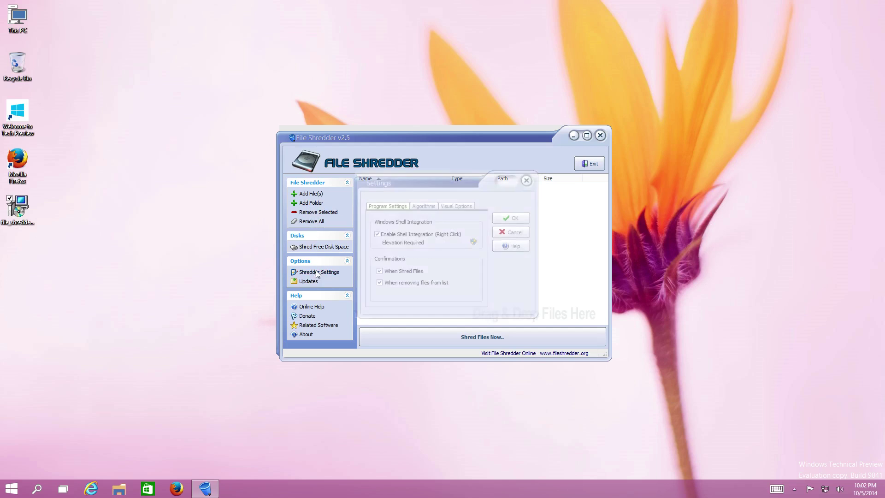
pyautogui.click(424, 208)
pyautogui.click(438, 233)
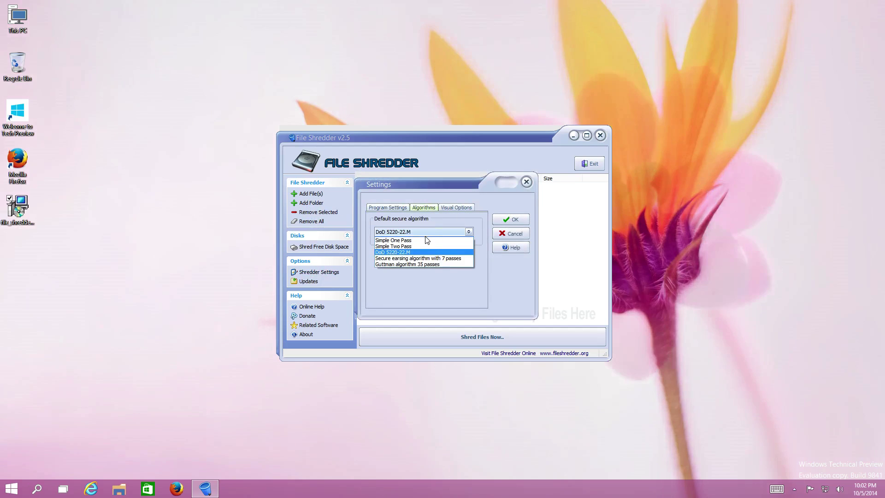
pyautogui.click(424, 240)
pyautogui.click(441, 208)
pyautogui.click(420, 208)
pyautogui.click(391, 207)
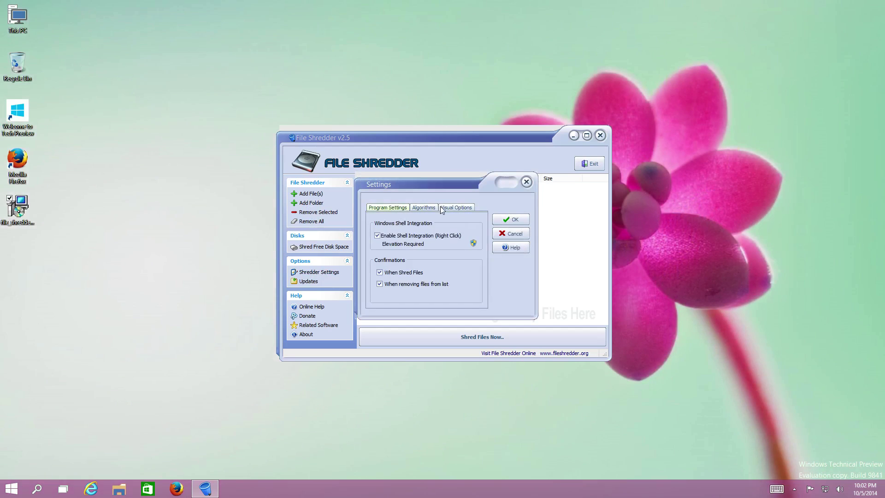
pyautogui.click(441, 206)
pyautogui.click(388, 208)
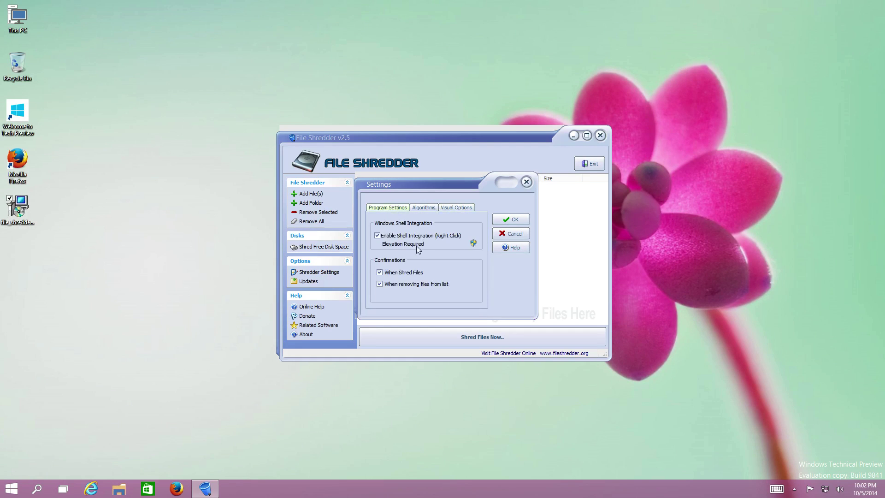
pyautogui.click(510, 219)
# Add the C: drive's Windows folder to the File Shredder list and shred it, confirming the operation
pyautogui.click(311, 203)
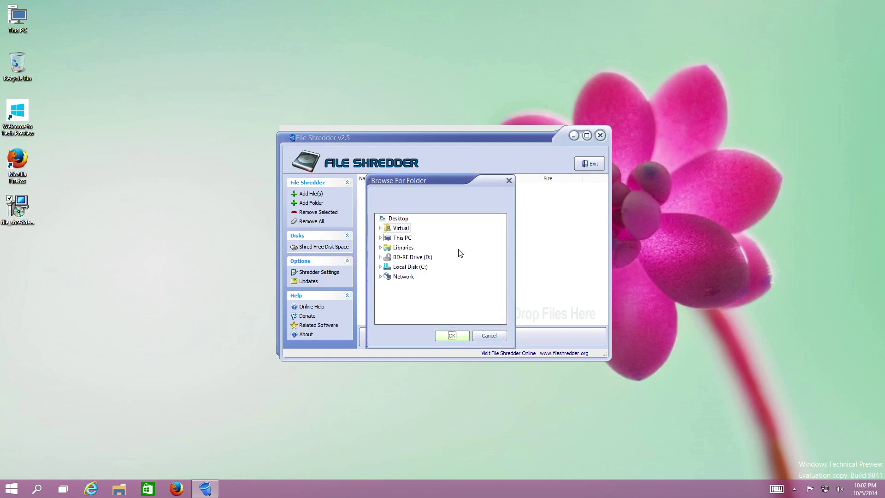
pyautogui.click(381, 238)
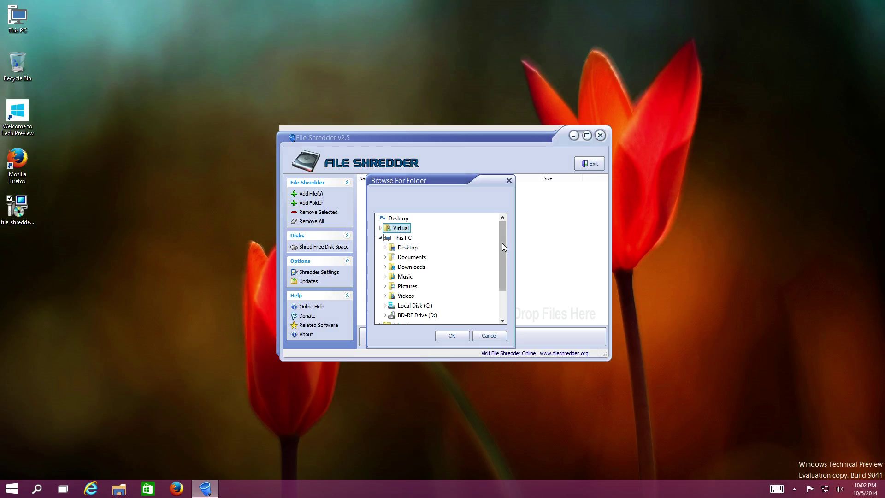
pyautogui.moveTo(502, 243); pyautogui.dragTo(505, 279)
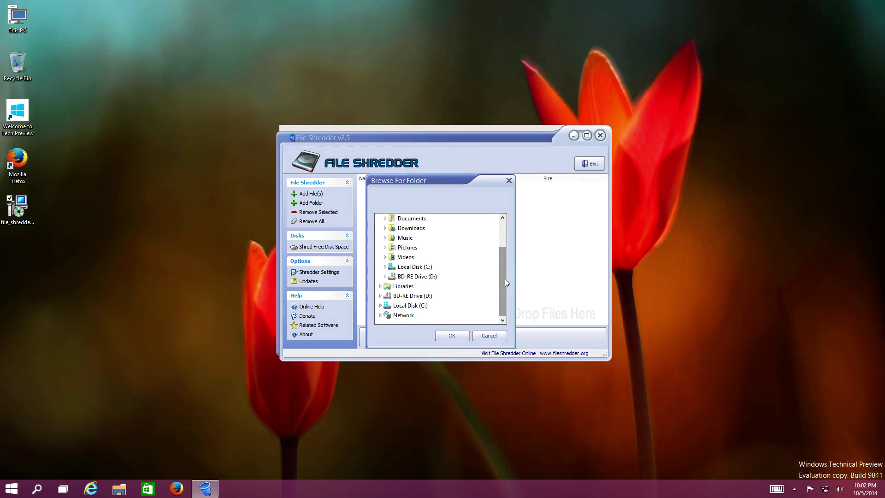
pyautogui.click(385, 267)
pyautogui.moveTo(501, 266); pyautogui.dragTo(503, 285)
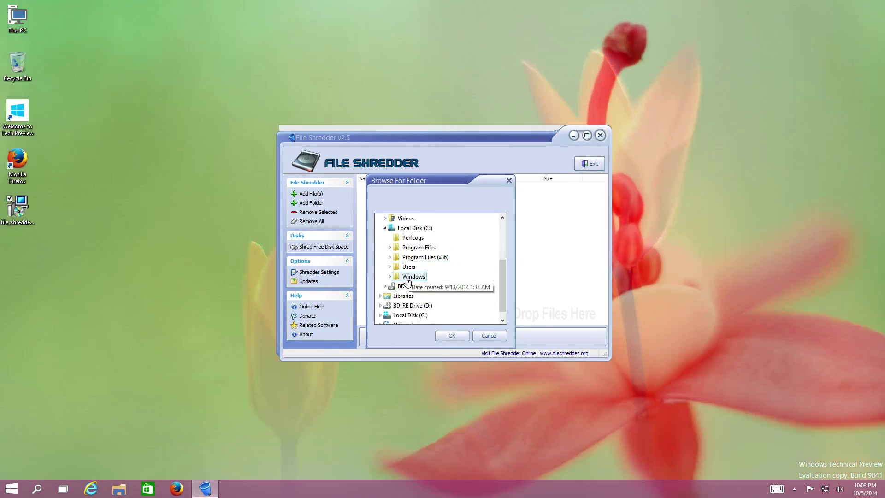
pyautogui.doubleClick(405, 278)
pyautogui.click(452, 335)
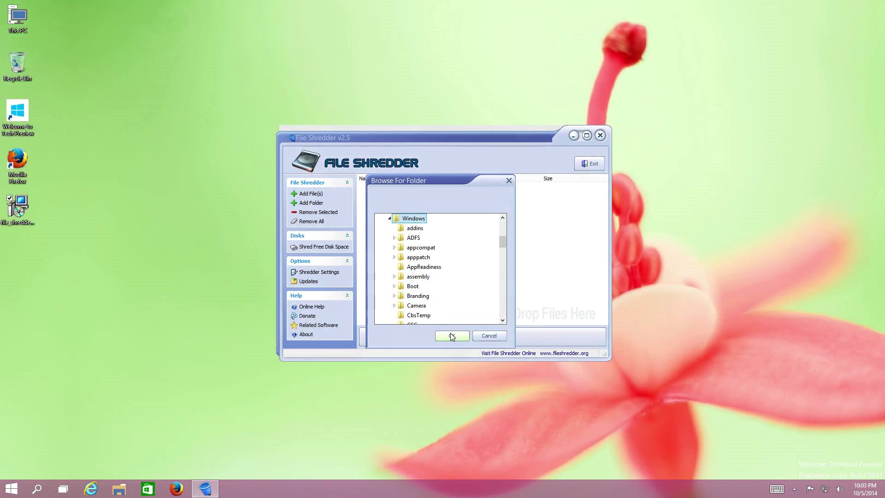
pyautogui.click(480, 336)
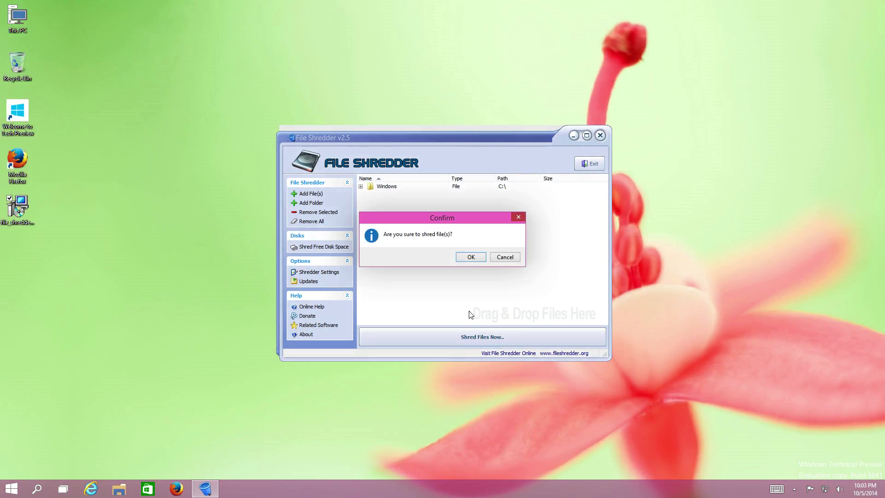
pyautogui.click(471, 258)
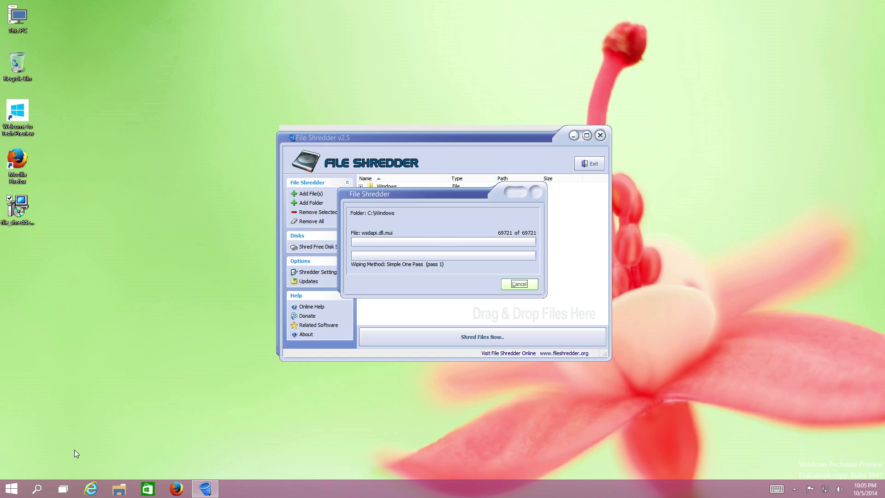
# Check that the Start menu still opens, dismiss it, and close the unresponsive File Shredder window
pyautogui.click(14, 493)
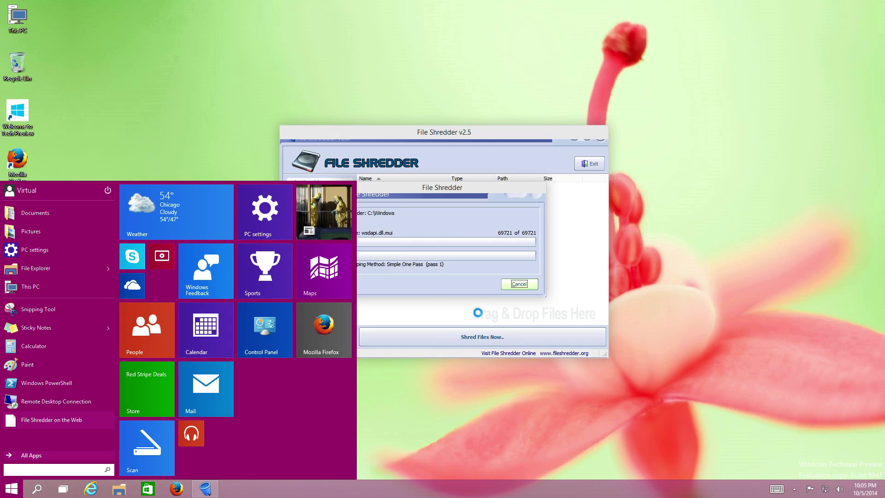
pyautogui.click(455, 400)
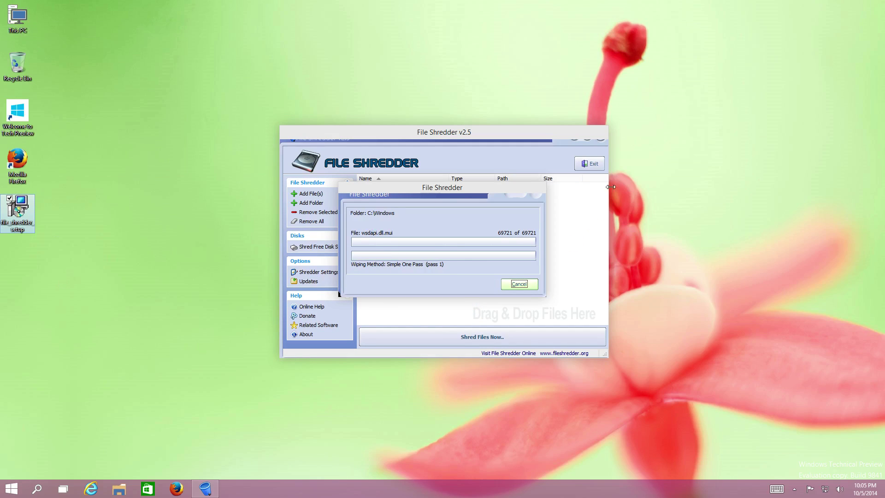
pyautogui.click(600, 126)
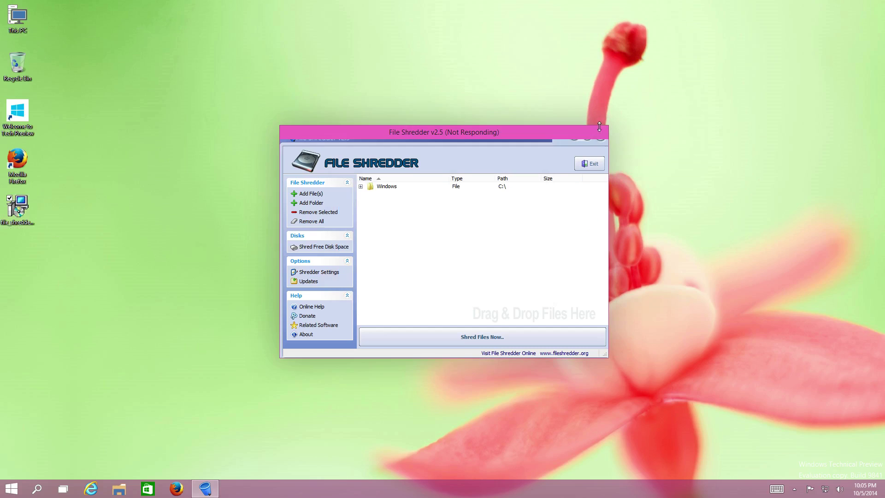
pyautogui.rightClick(208, 491)
pyautogui.click(187, 468)
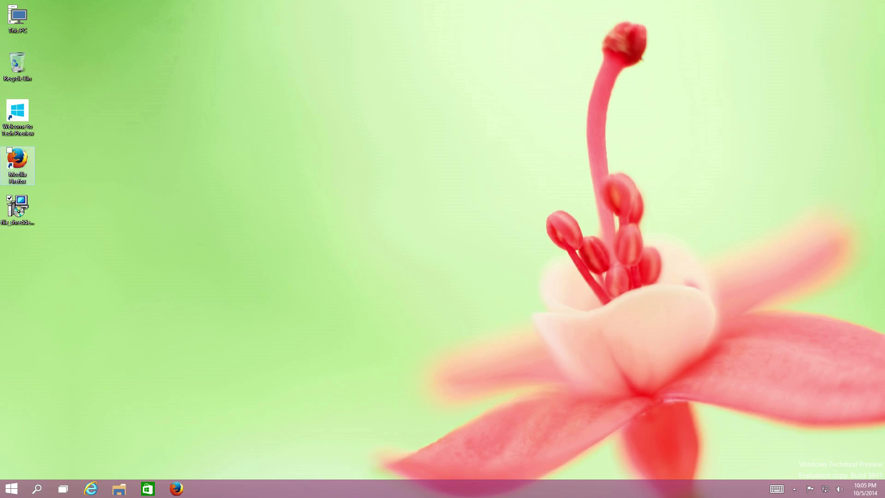
# Look through the list of all apps, search for "file", try to relaunch File Shredder and dismiss the error
pyautogui.click(11, 489)
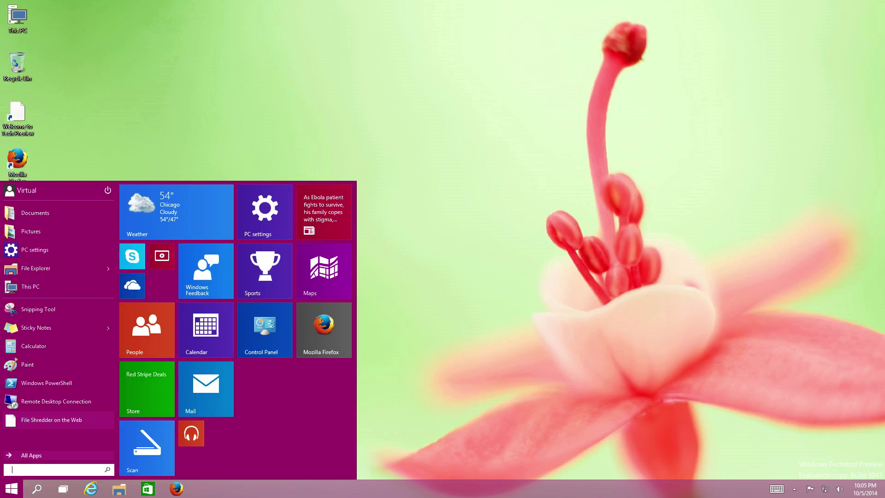
pyautogui.click(31, 456)
pyautogui.scroll(-3, 63, 380)
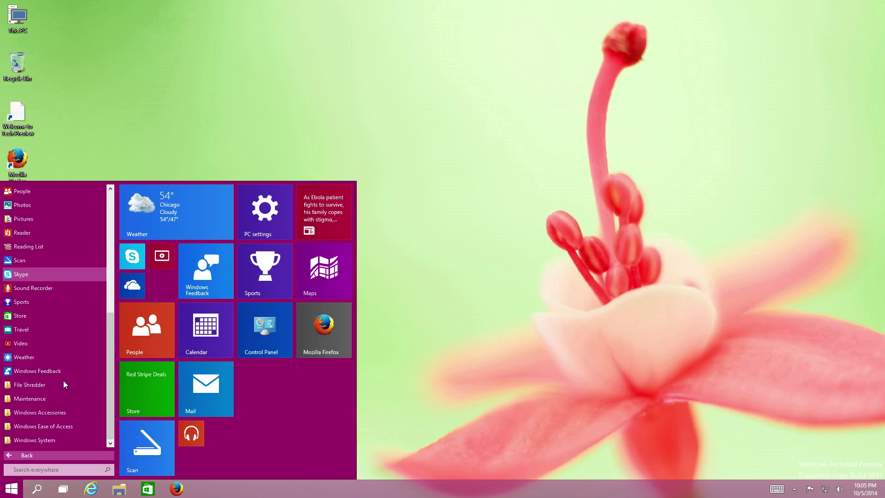
pyautogui.scroll(-1, 60, 380)
pyautogui.click(55, 469)
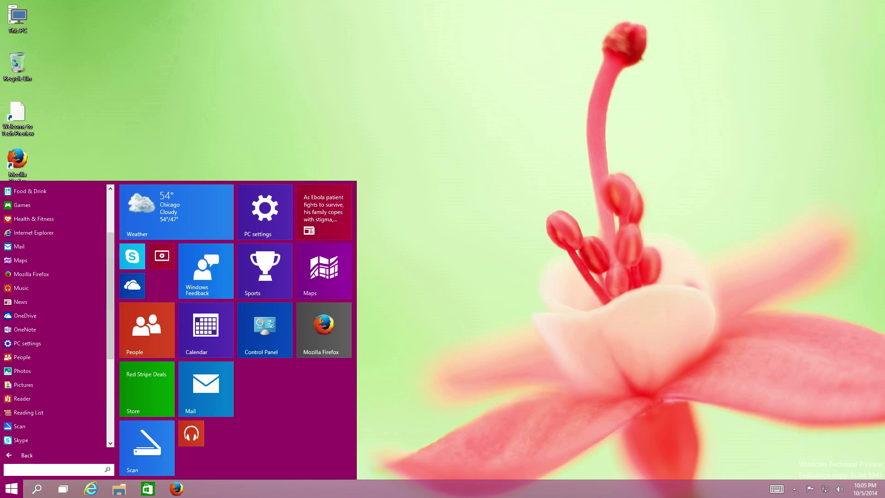
pyautogui.write('file Explorer')
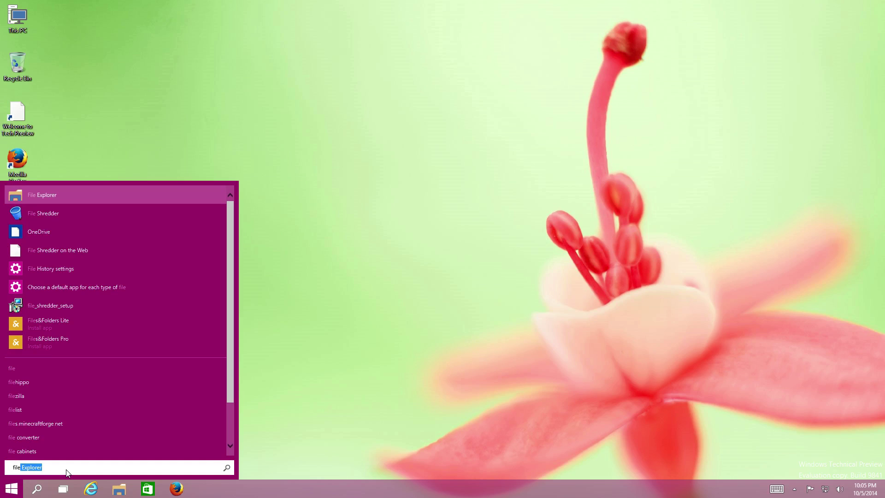
pyautogui.press('Down')
pyautogui.press('Return')
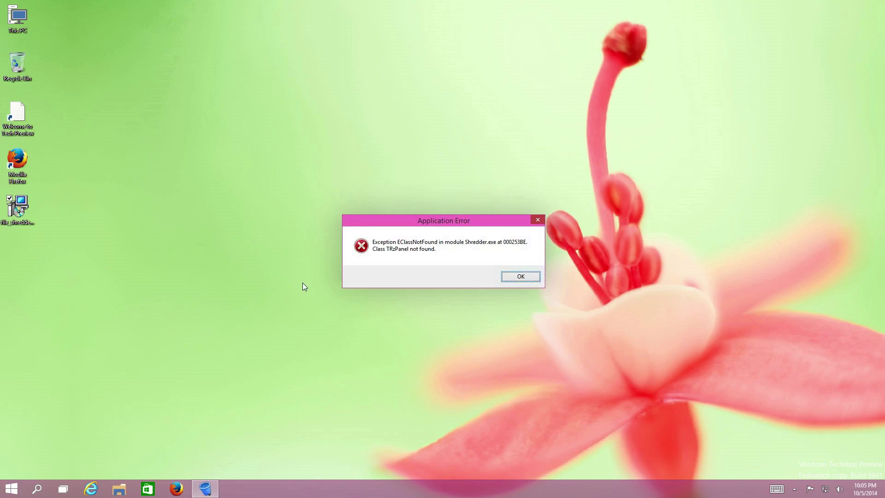
pyautogui.click(536, 277)
pyautogui.doubleClick(22, 23)
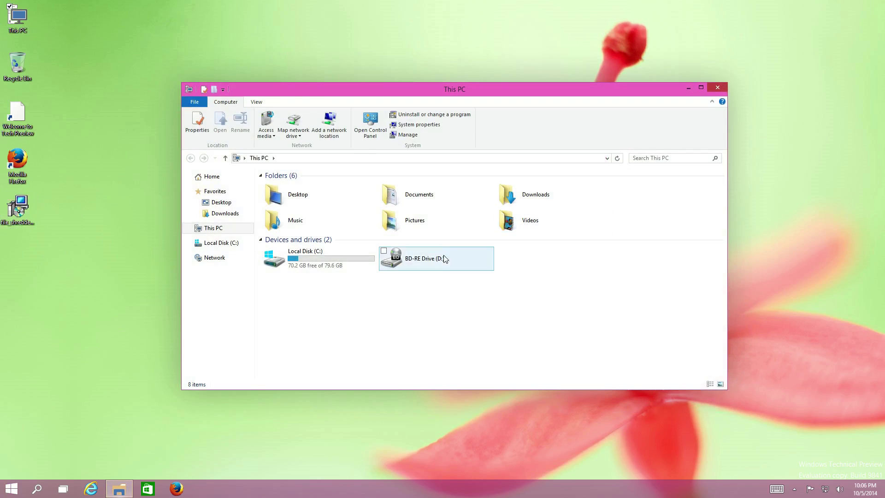
pyautogui.click(339, 269)
pyautogui.doubleClick(339, 269)
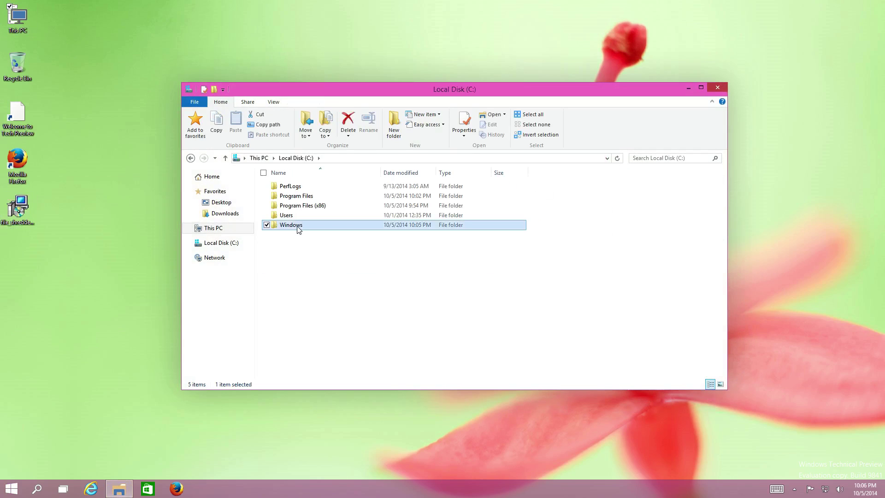
pyautogui.doubleClick(306, 225)
pyautogui.scroll(-5, 308, 253)
pyautogui.scroll(-9, 309, 254)
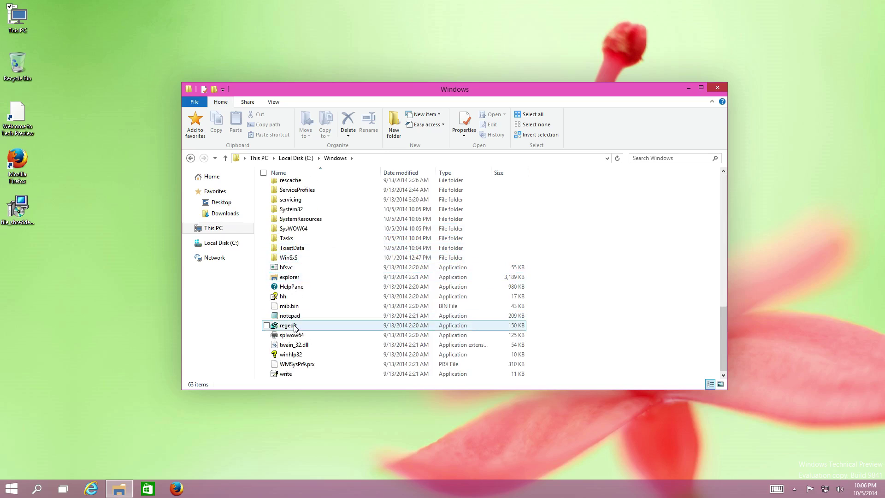
pyautogui.scroll(13, 300, 244)
pyautogui.doubleClick(297, 241)
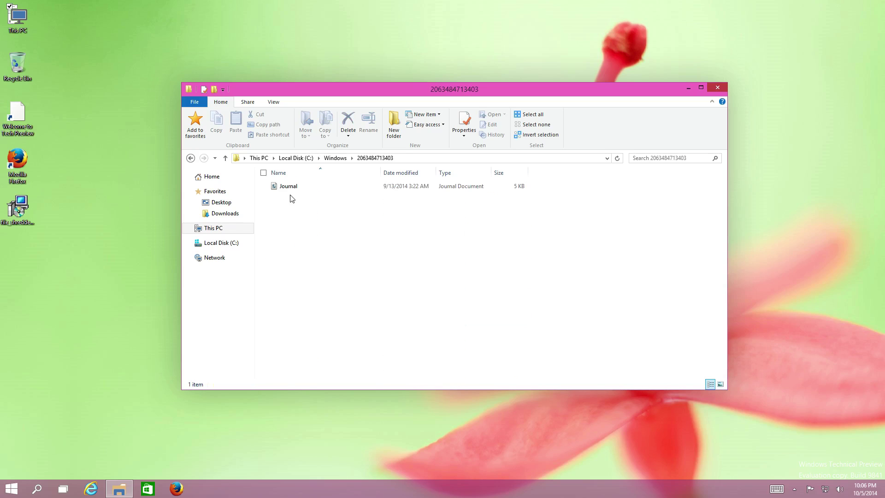
pyautogui.click(190, 158)
# Look through the contents of the System32 folder and return to the Windows folder
pyautogui.scroll(-10, 331, 292)
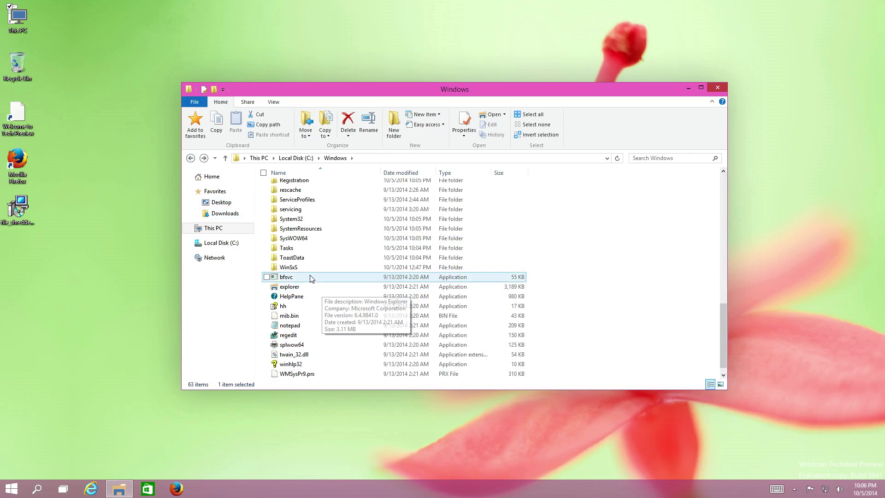
pyautogui.scroll(1, 309, 266)
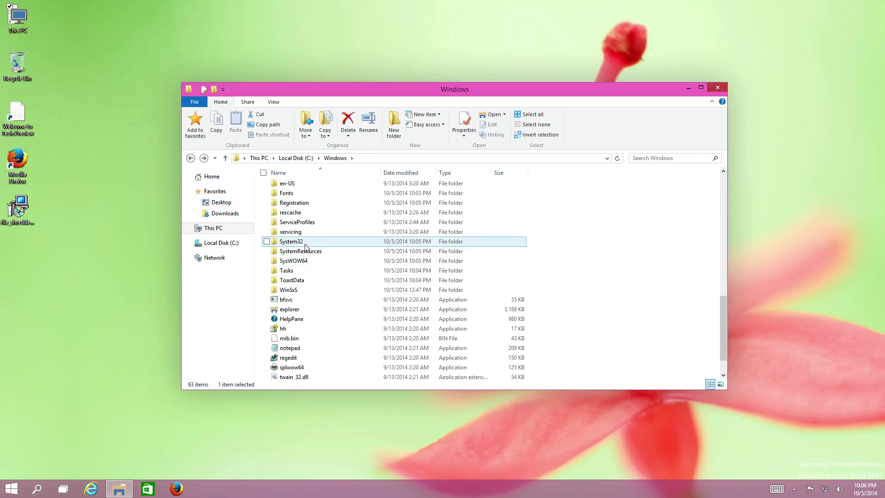
pyautogui.doubleClick(306, 243)
pyautogui.scroll(-20, 309, 256)
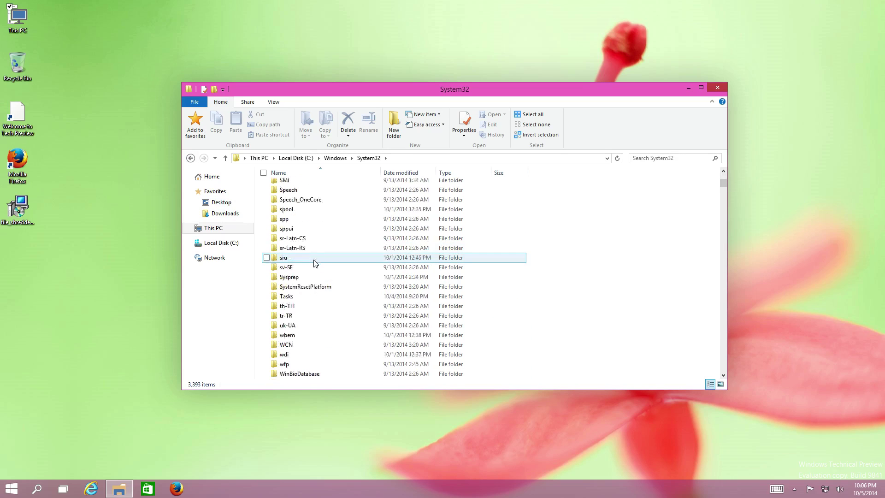
pyautogui.click(190, 158)
# Review the remaining Windows subfolders, select all the shortcuts in ToastData, and close the folder window
pyautogui.scroll(6, 321, 282)
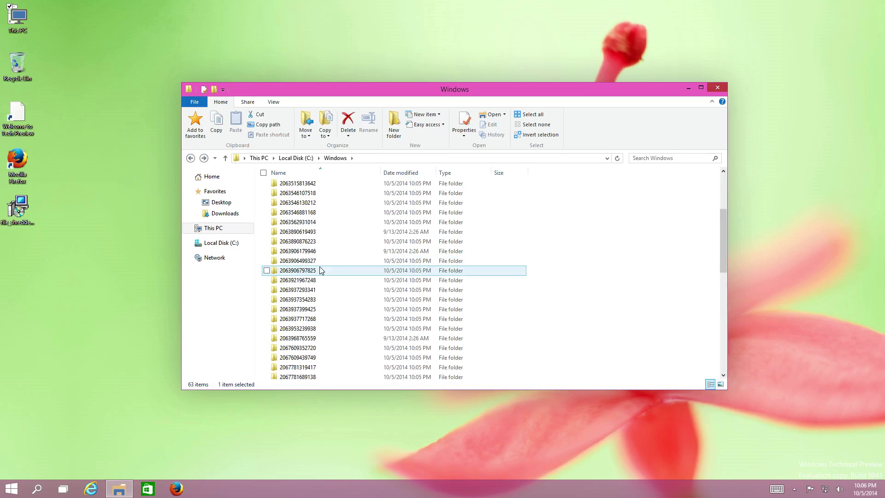
pyautogui.scroll(-6, 322, 282)
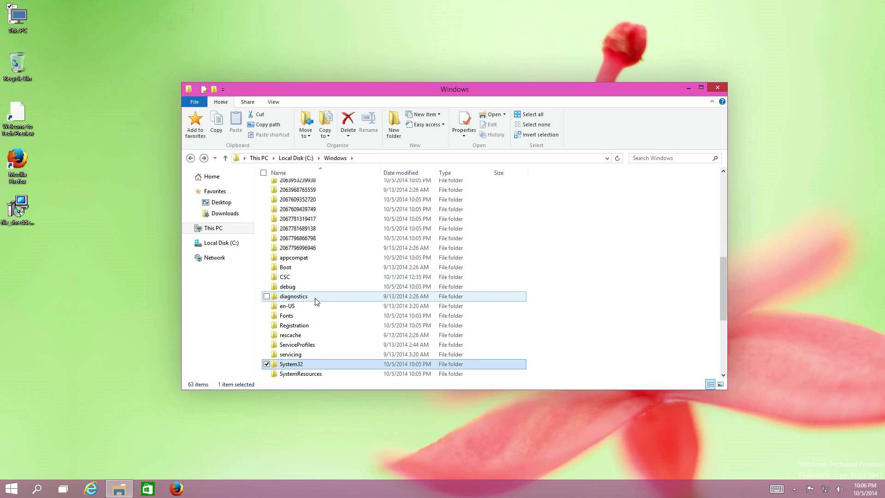
pyautogui.scroll(-1, 310, 332)
pyautogui.doubleClick(309, 345)
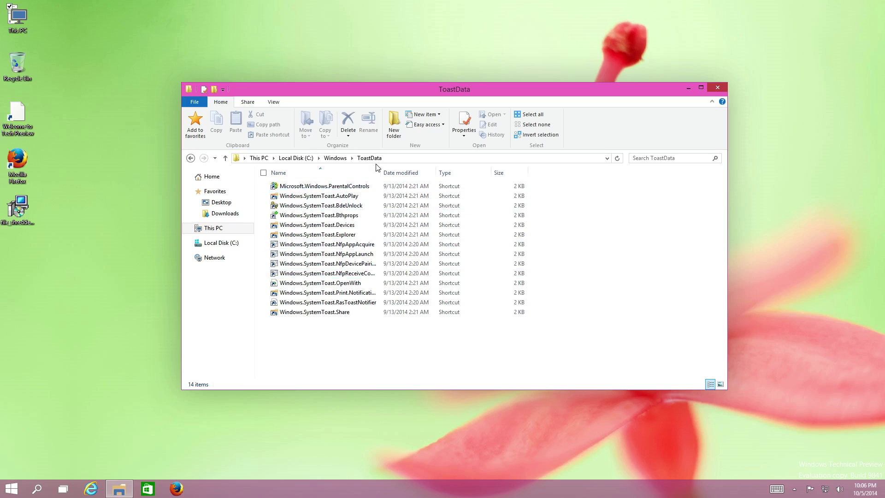
pyautogui.moveTo(344, 358); pyautogui.dragTo(378, 181)
pyautogui.click(718, 87)
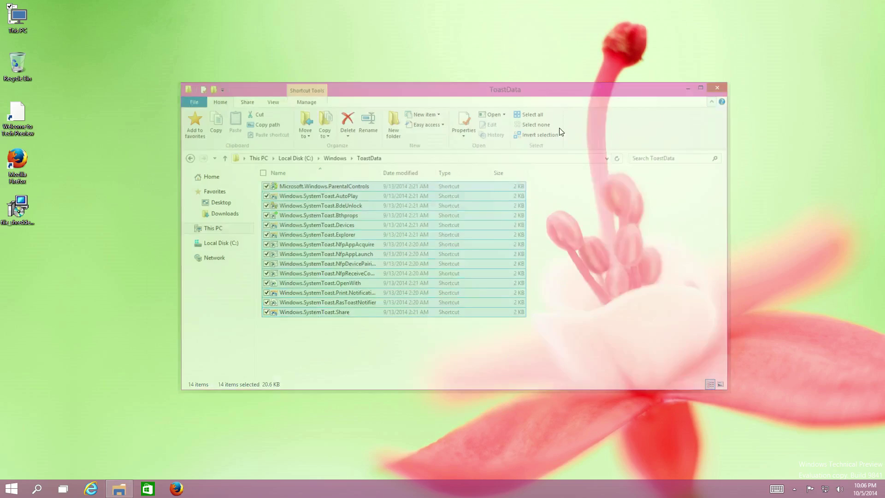
# Try to open the file_shredder_setup file on the desktop, and check that This PC still opens and closes
pyautogui.rightClick(25, 210)
pyautogui.click(42, 223)
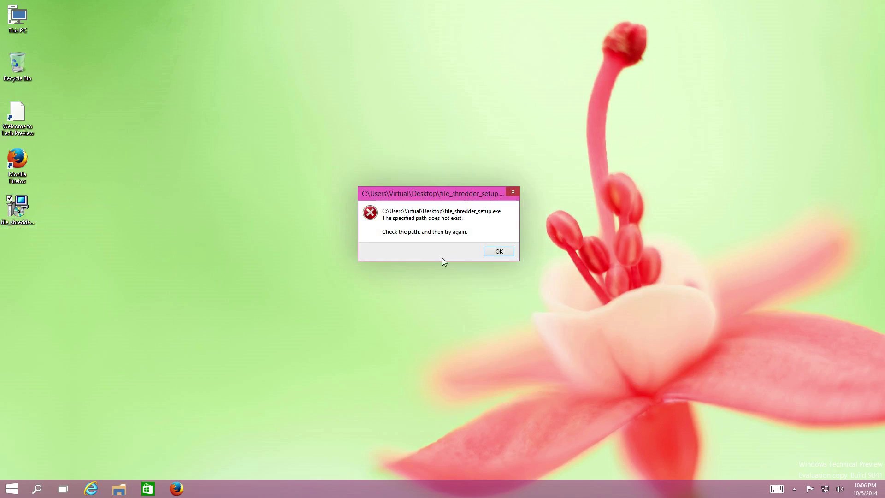
pyautogui.click(498, 254)
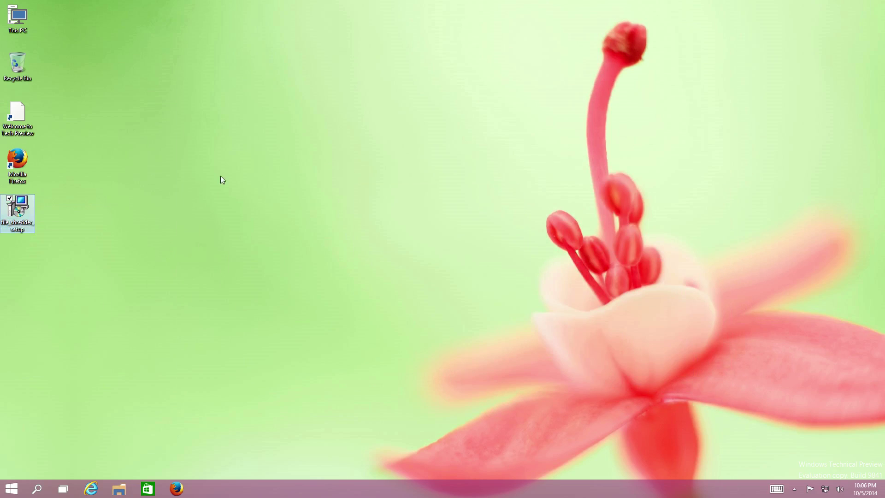
pyautogui.doubleClick(15, 29)
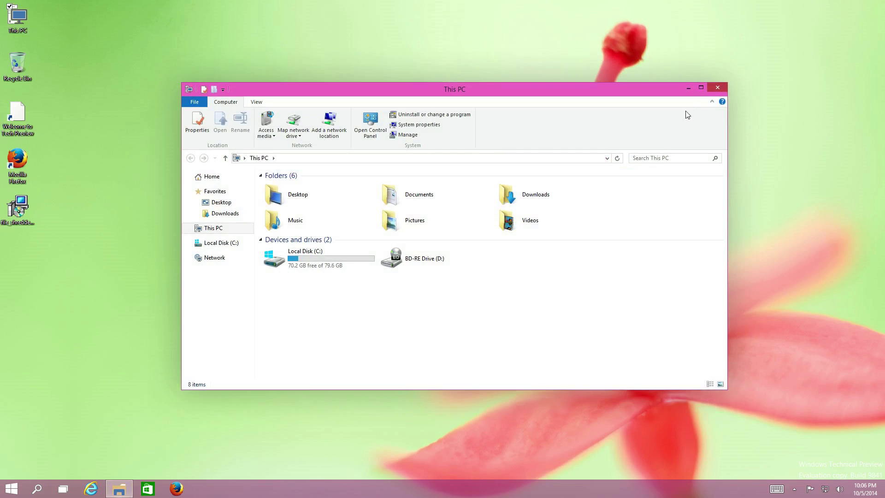
pyautogui.click(720, 90)
# Open the Taskbar and Start Menu Properties, move the dialog, and close it without changing any settings
pyautogui.rightClick(696, 482)
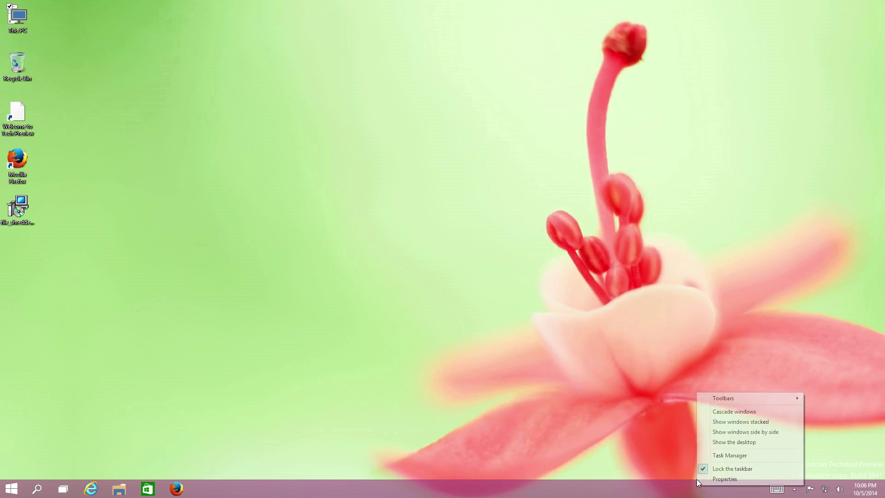
pyautogui.click(715, 479)
pyautogui.moveTo(111, 251); pyautogui.dragTo(173, 202)
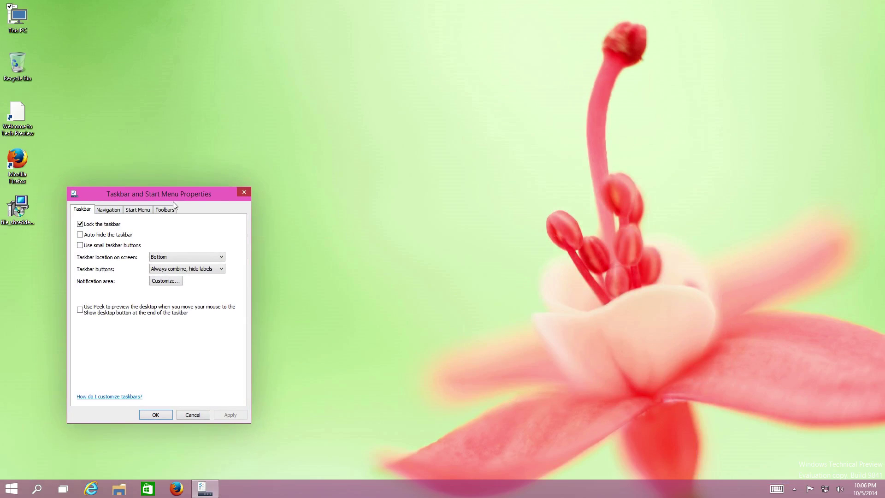
pyautogui.click(244, 194)
# Check the desktop's context menu, dismiss it, and try to open the Start menu again
pyautogui.rightClick(177, 258)
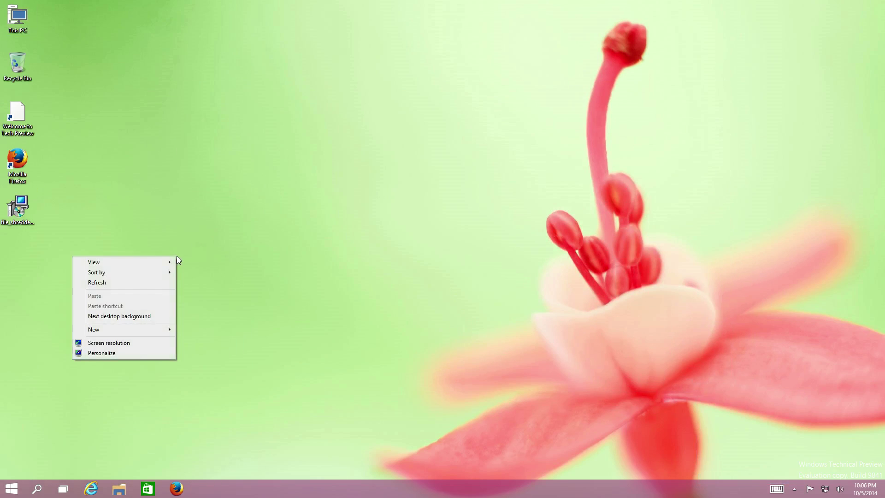
pyautogui.click(143, 228)
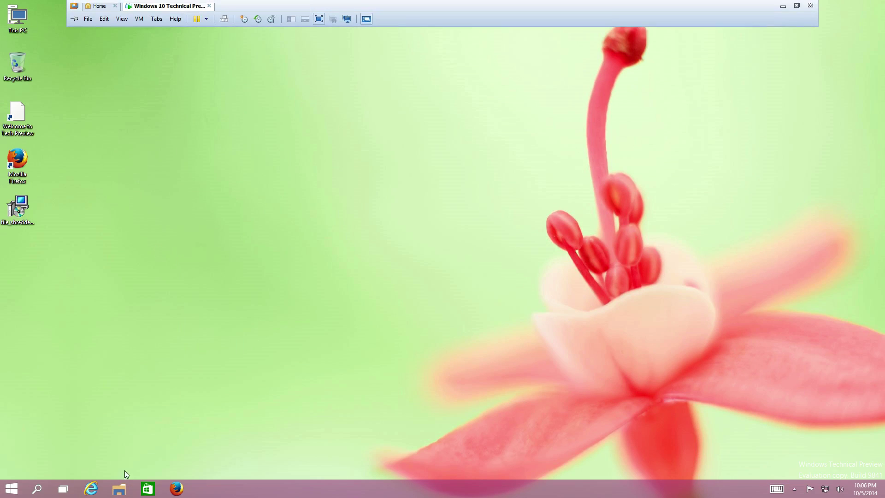
pyautogui.click(13, 491)
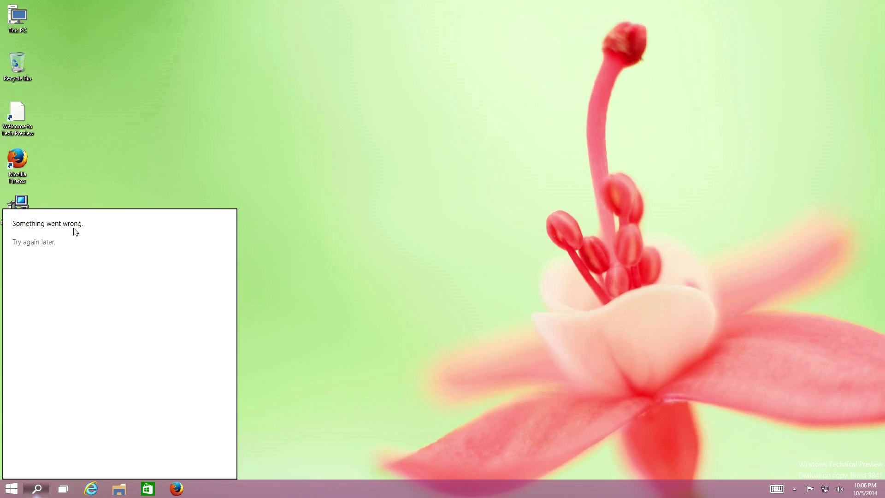
# Dismiss the search pane, then check whether the Store app loads and close its window
pyautogui.press('Escape')
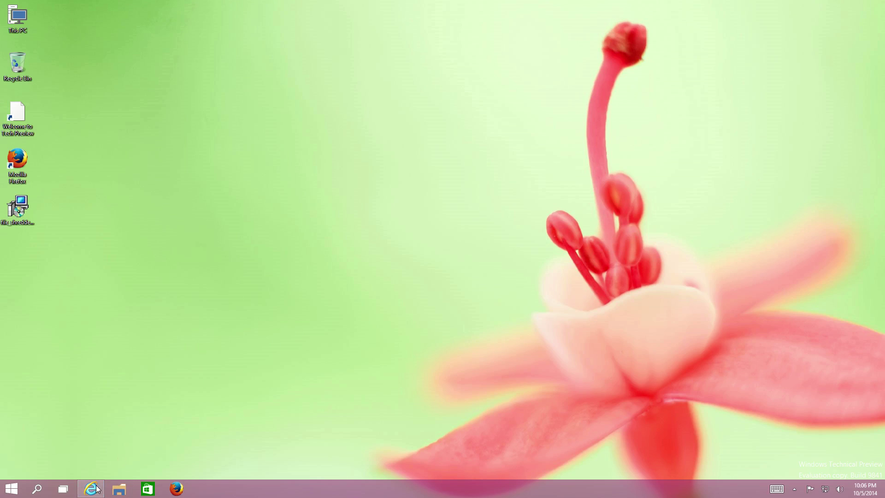
pyautogui.click(11, 489)
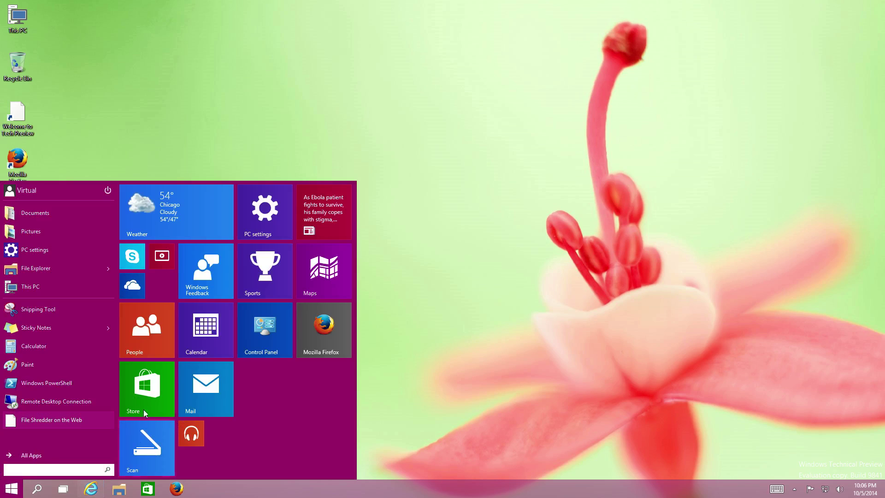
pyautogui.click(147, 384)
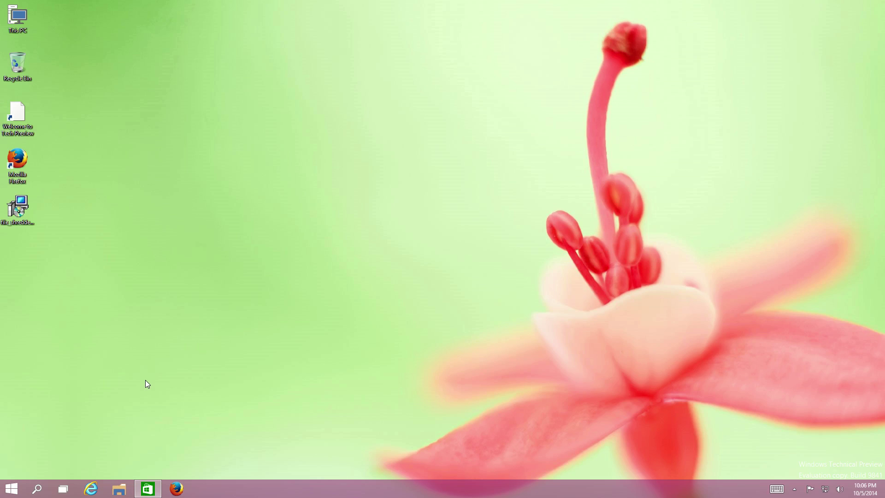
pyautogui.click(11, 489)
pyautogui.click(148, 489)
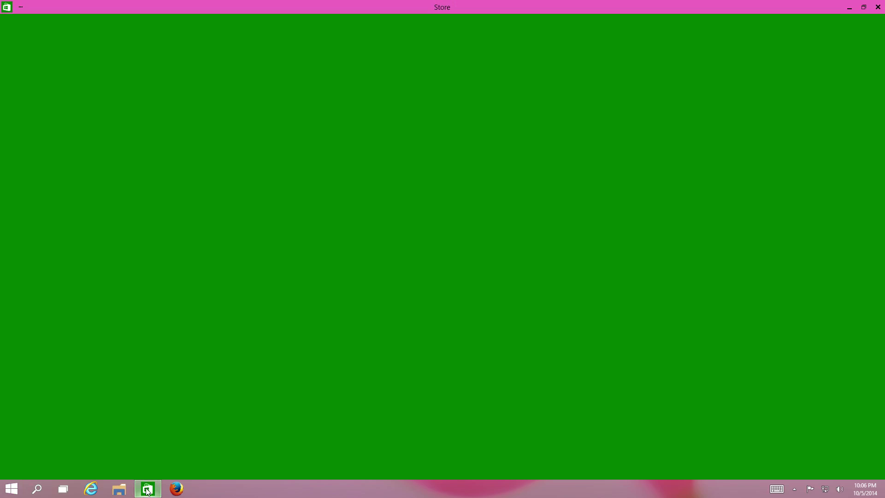
pyautogui.click(876, 7)
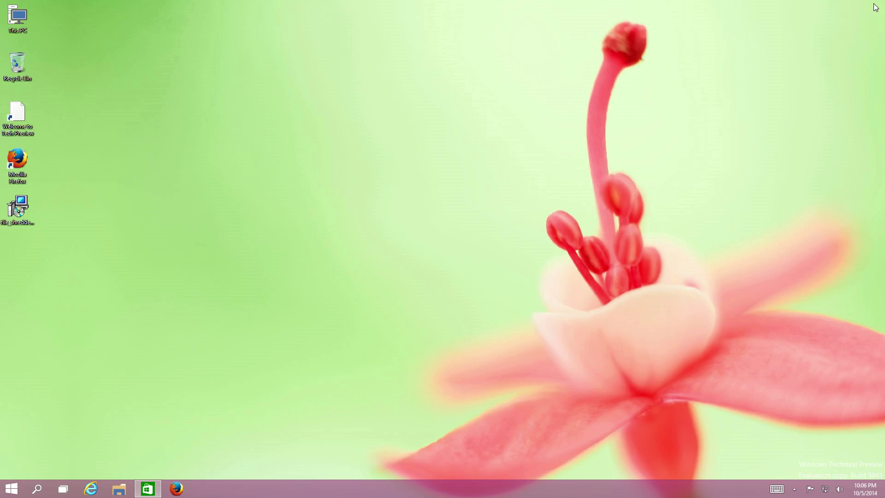
pyautogui.click(144, 489)
pyautogui.click(878, 6)
# Try to launch Paint, Sticky Notes and Alarms from the Start menu
pyautogui.click(11, 489)
pyautogui.click(43, 369)
pyautogui.click(11, 489)
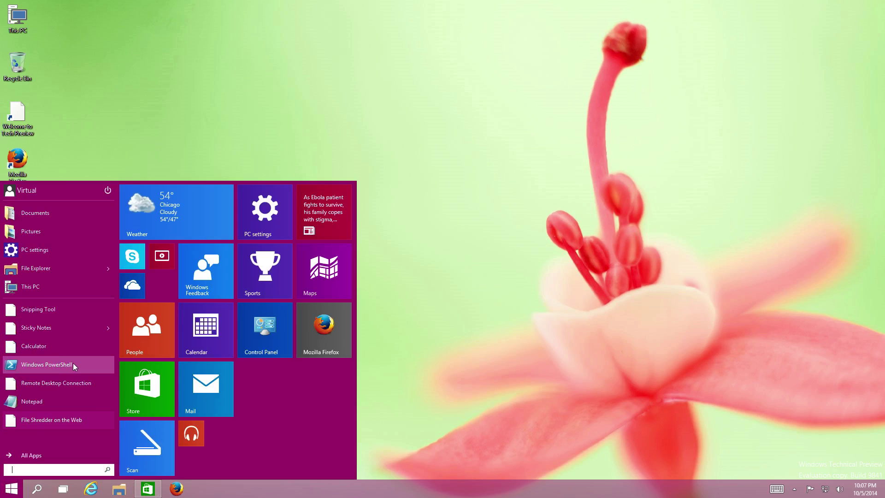
pyautogui.click(33, 327)
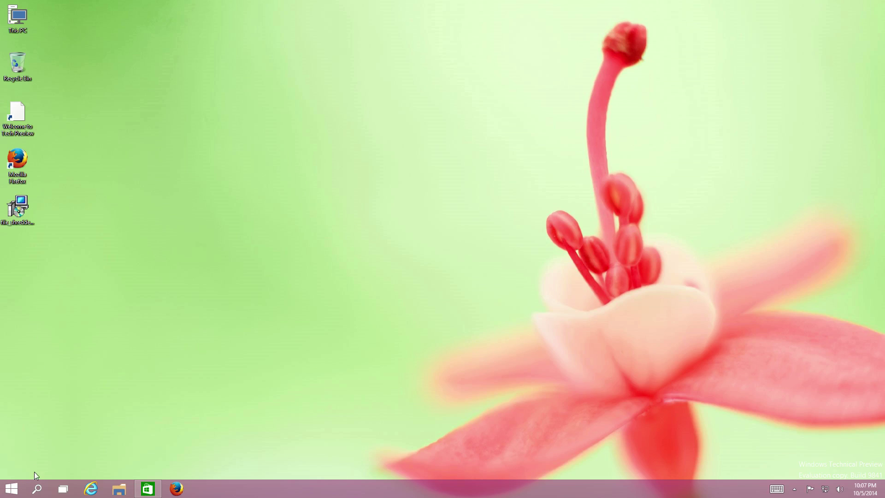
pyautogui.press('super')
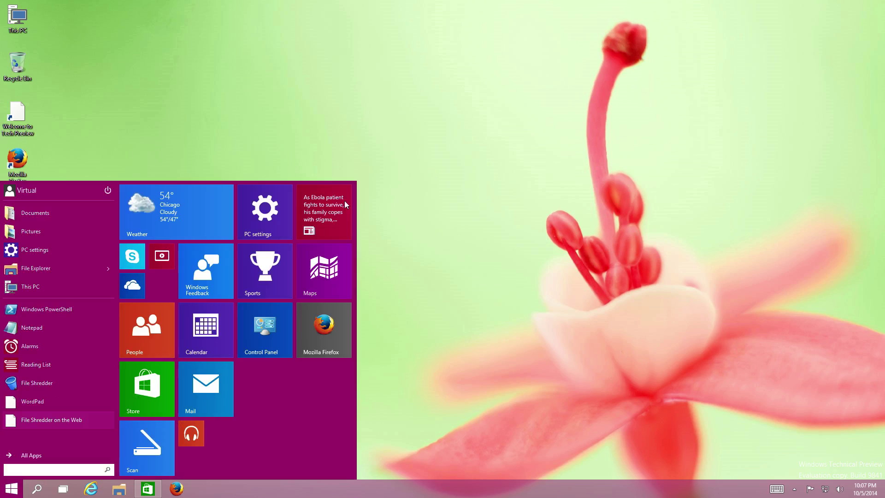
pyautogui.click(45, 349)
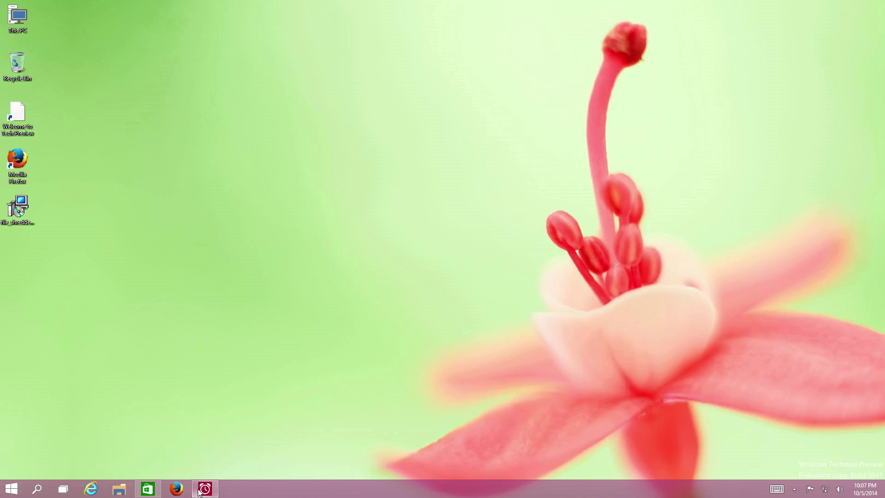
# Check the desktop's context menu, then open Action Center and close its window
pyautogui.rightClick(257, 191)
pyautogui.click(242, 219)
pyautogui.click(794, 489)
pyautogui.click(810, 489)
pyautogui.click(810, 463)
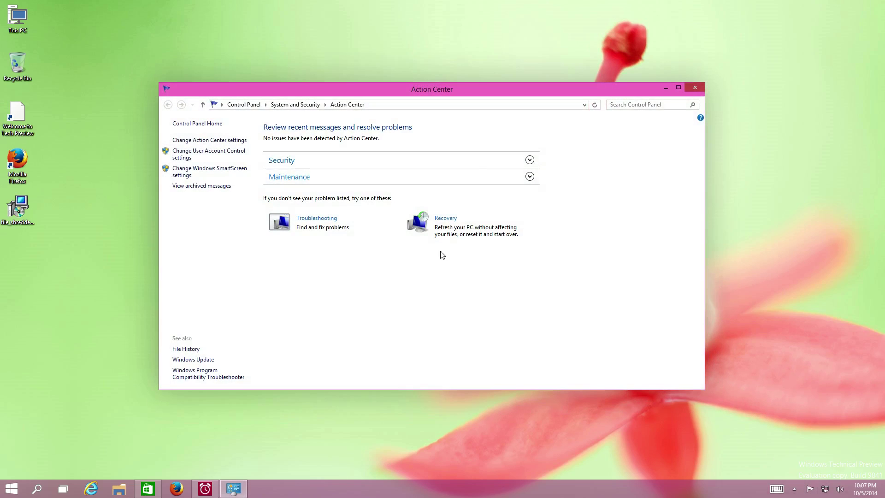
pyautogui.click(695, 88)
# Launch the Games app and close it, then try to open the Scan app
pyautogui.click(11, 488)
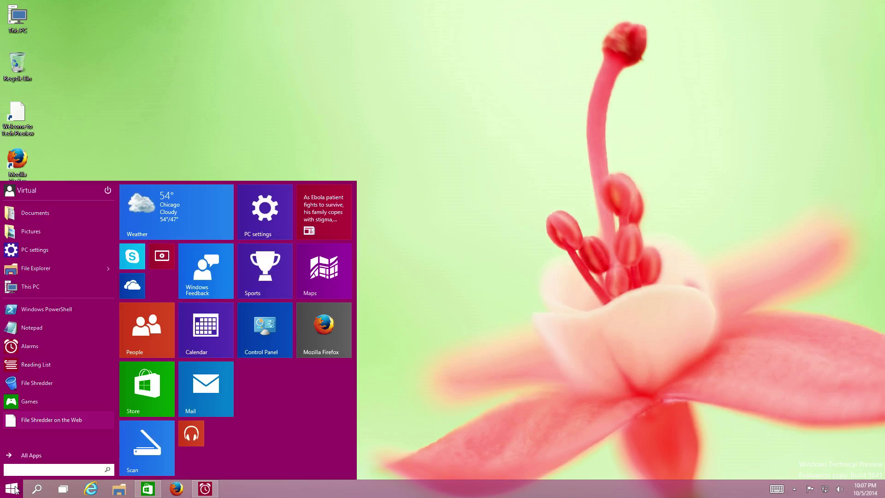
pyautogui.click(41, 401)
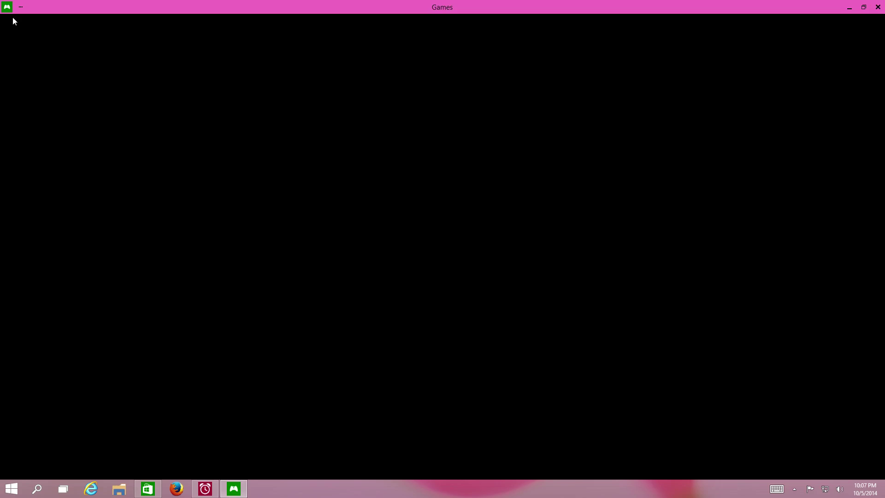
pyautogui.click(878, 7)
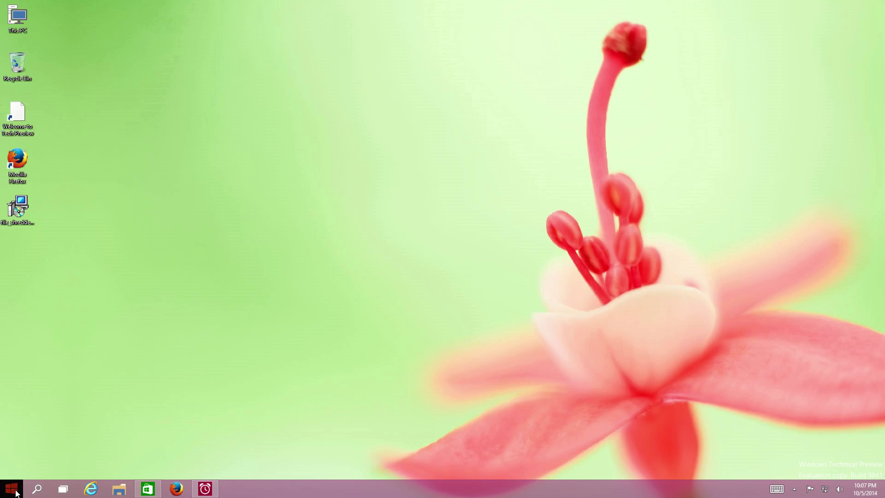
pyautogui.click(15, 493)
pyautogui.click(151, 453)
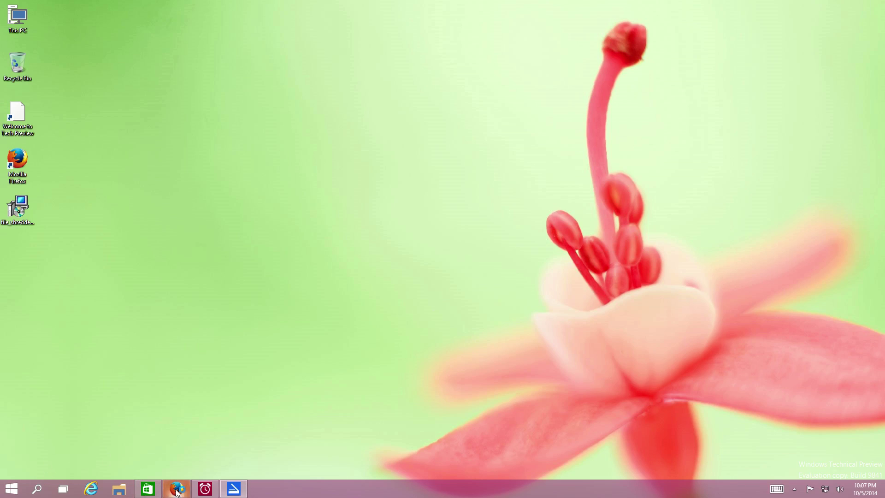
# Check that Mozilla Firefox and File Explorer still open, closing each window again
pyautogui.click(177, 489)
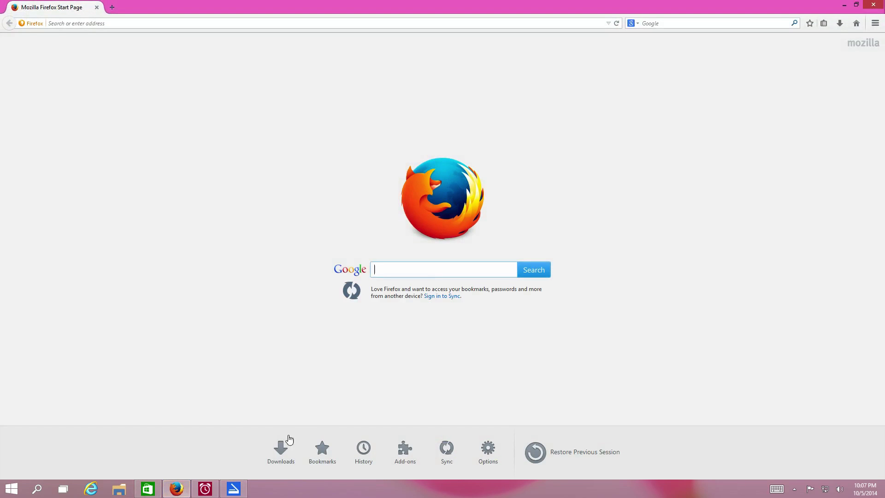
pyautogui.click(880, 4)
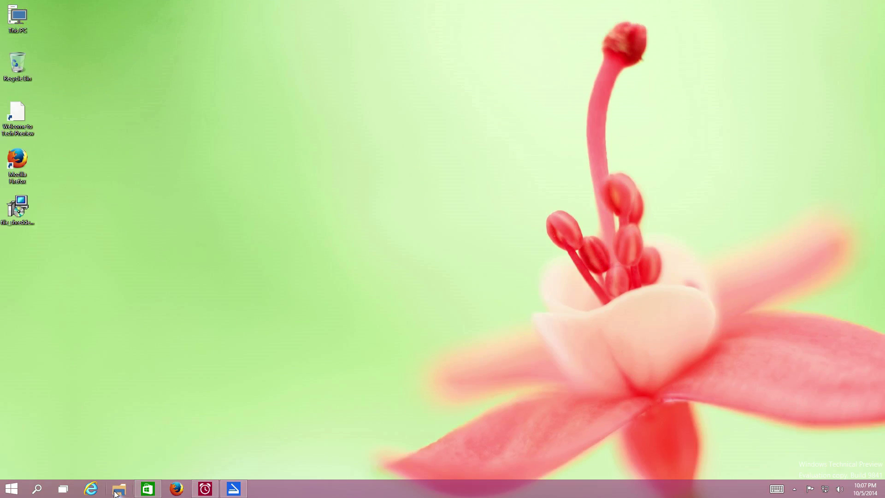
pyautogui.click(115, 493)
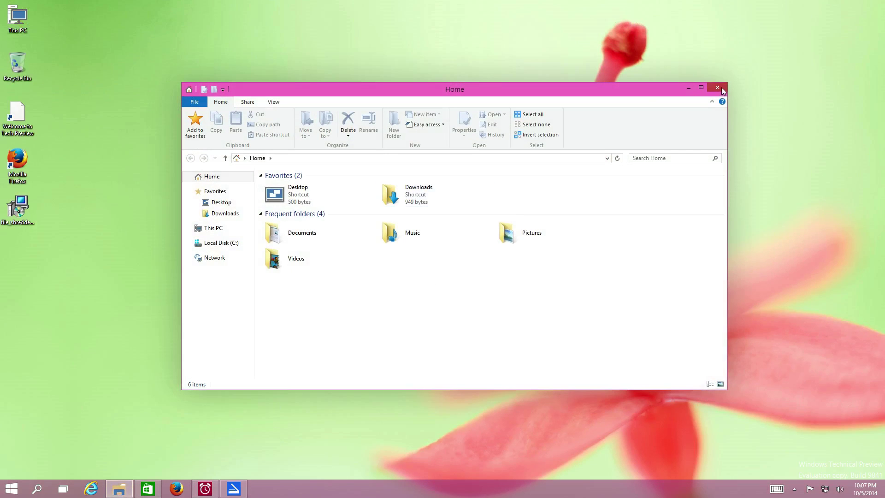
pyautogui.click(722, 91)
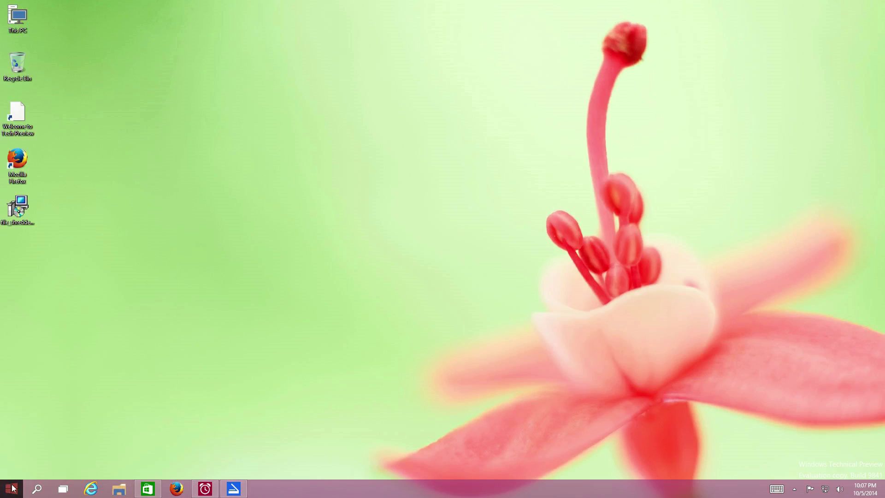
# Look through the list of all apps, then restart the PC and dismiss the explorer.exe application error
pyautogui.click(11, 488)
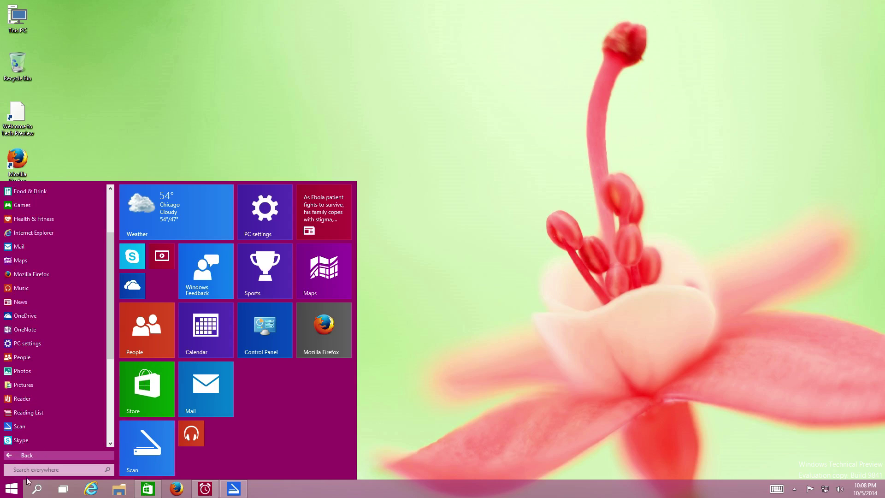
pyautogui.click(12, 490)
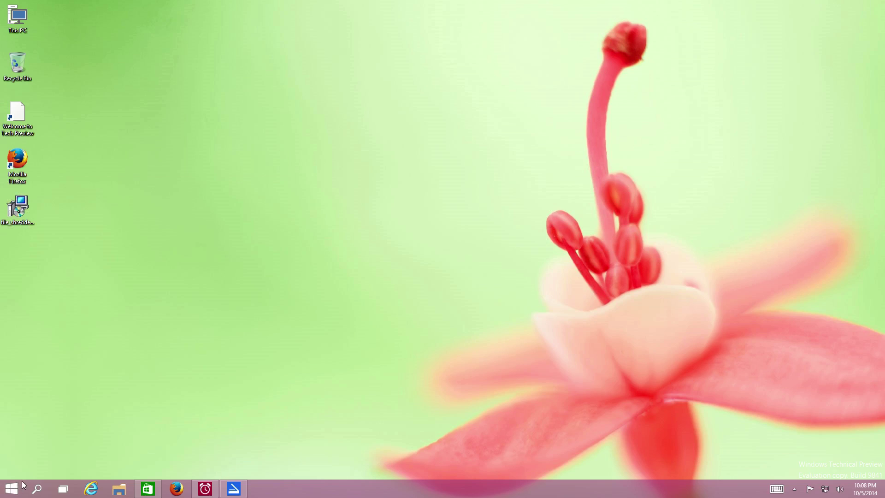
pyautogui.click(12, 489)
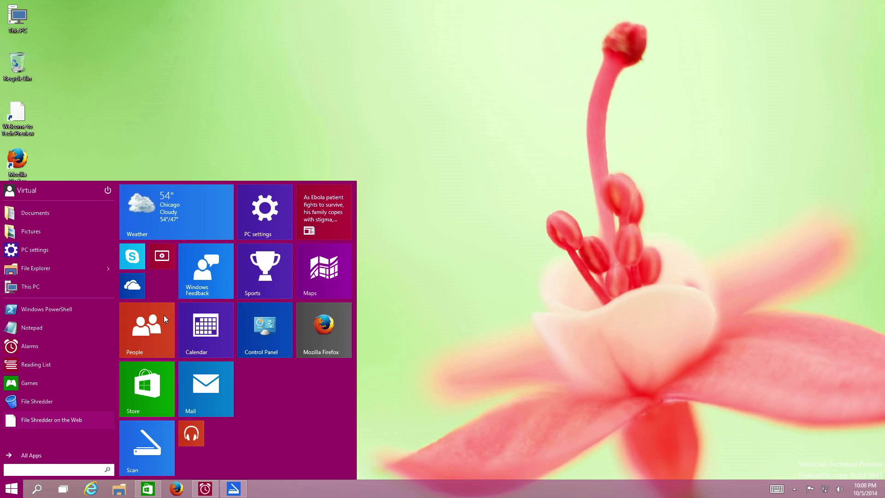
pyautogui.click(107, 190)
pyautogui.click(102, 247)
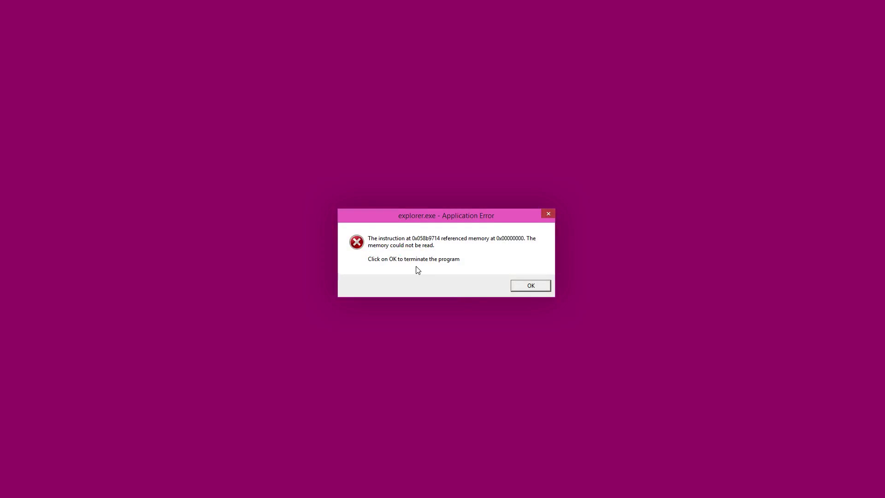
pyautogui.click(534, 282)
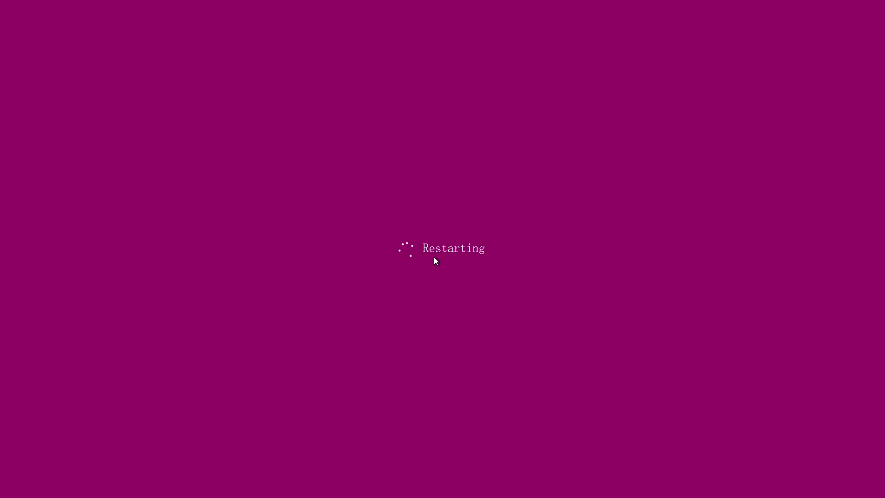